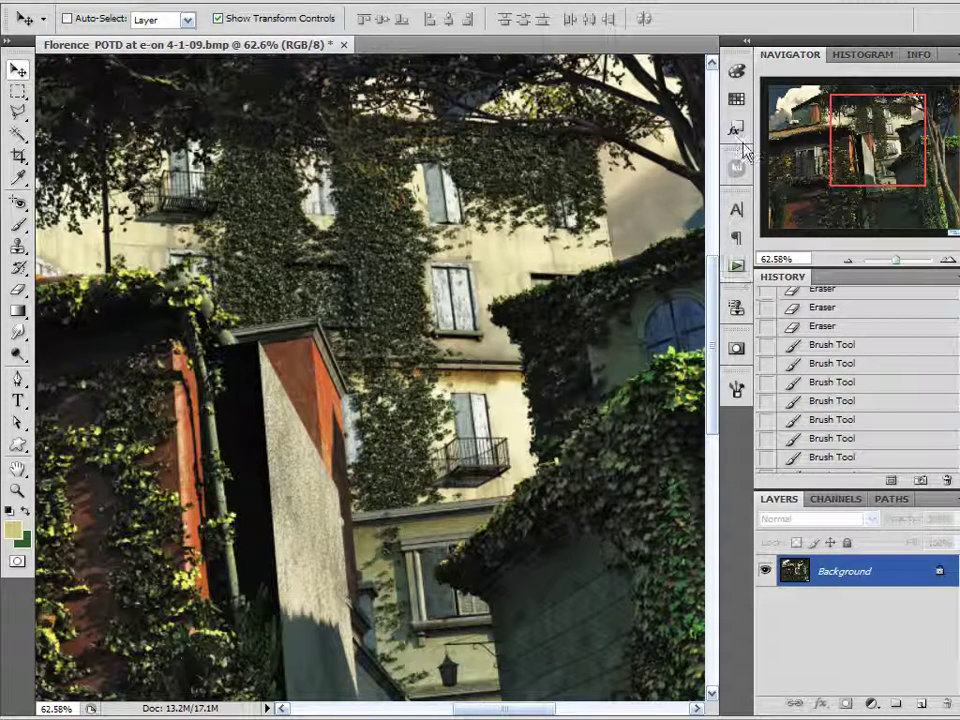
Examine the whole Florence scene and the ivy-covered facade of the building in the background.
key("ctrl+minus")
key("ctrl+minus")
key("ctrl+minus")
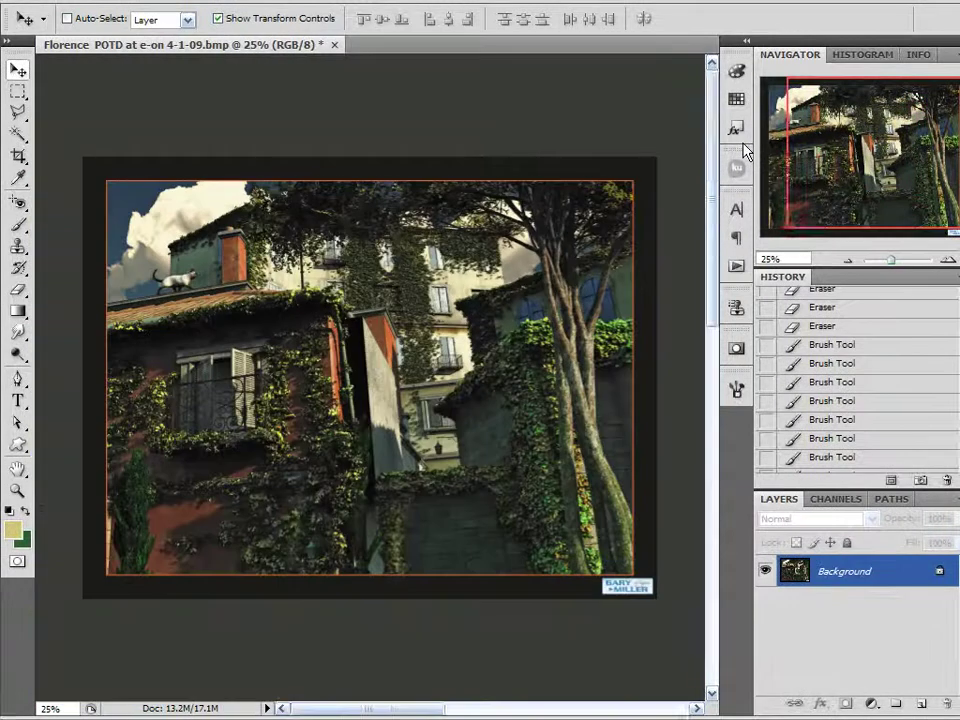
key("ctrl+plus")
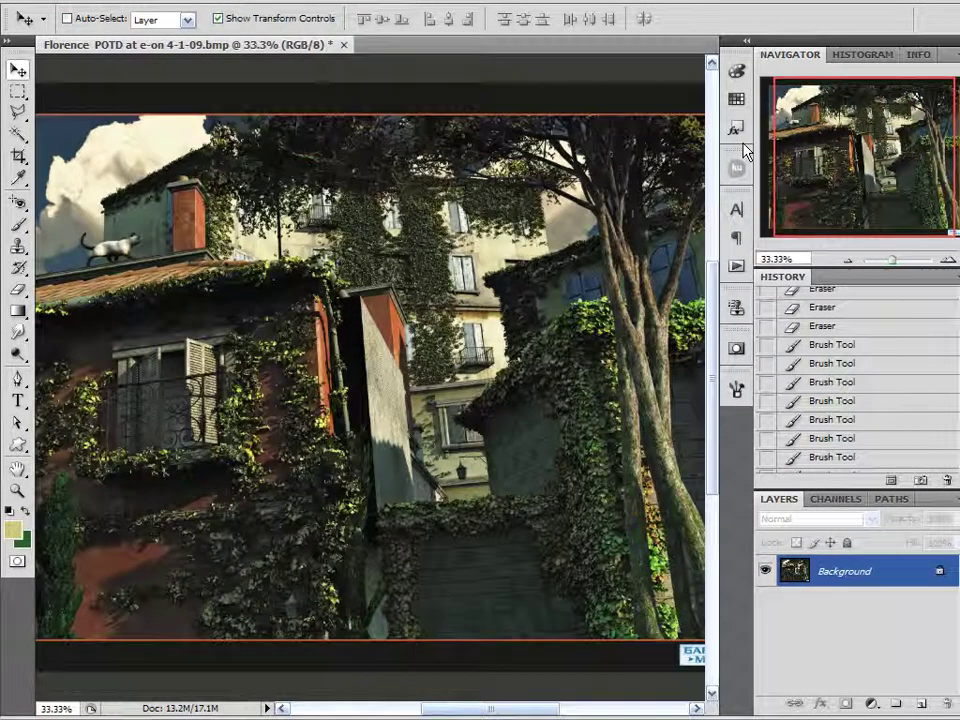
key("ctrl+minus")
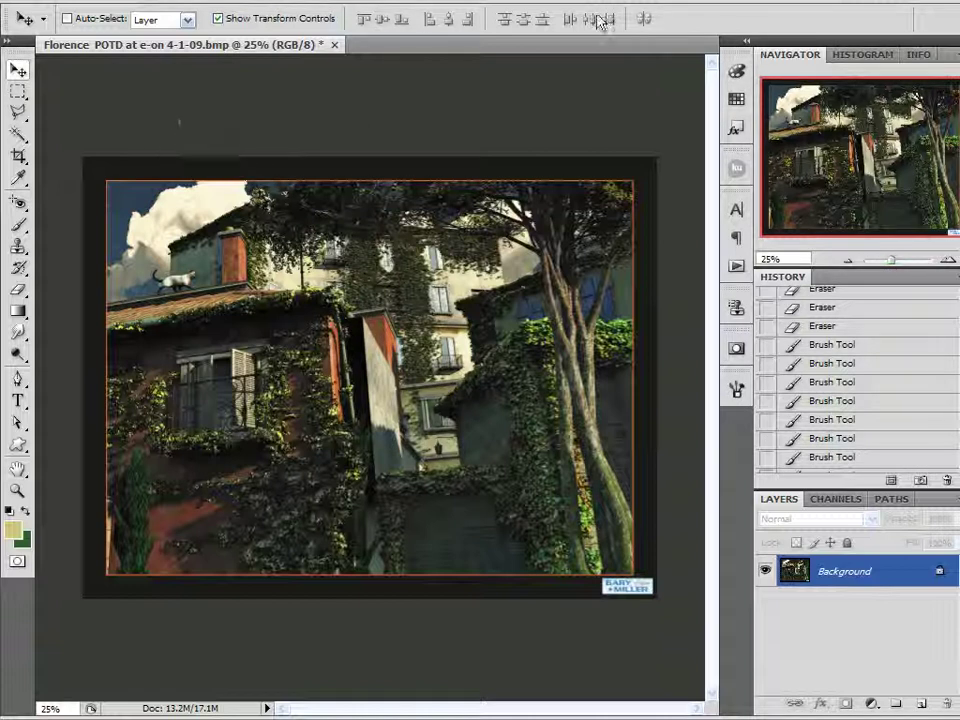
left_click(858, 648)
scroll(372, 278, "up", 2)
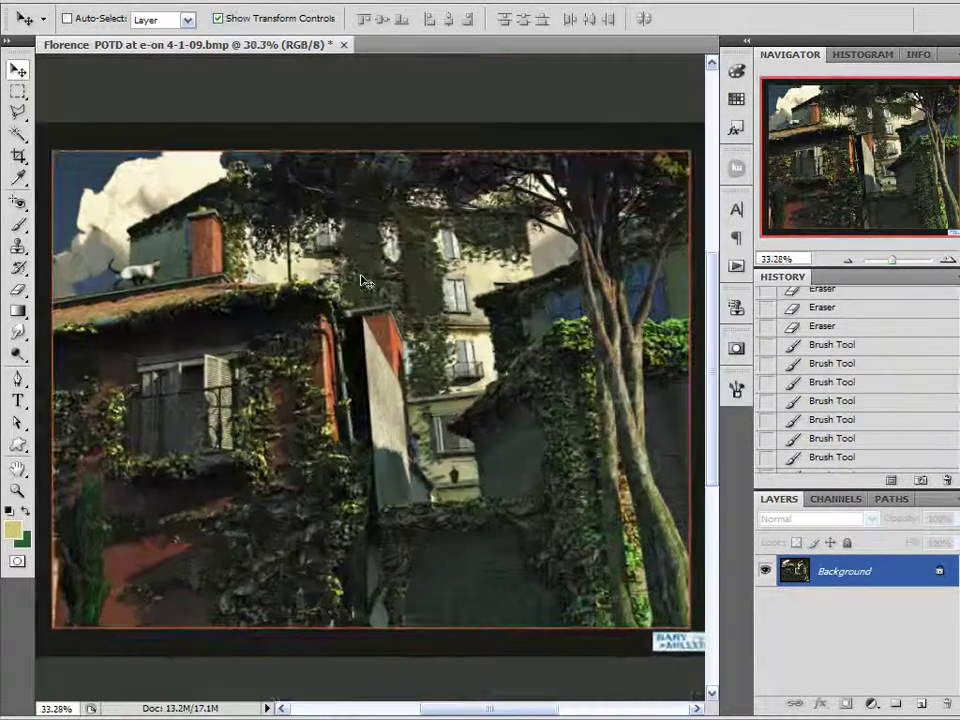
scroll(378, 268, "up", 1)
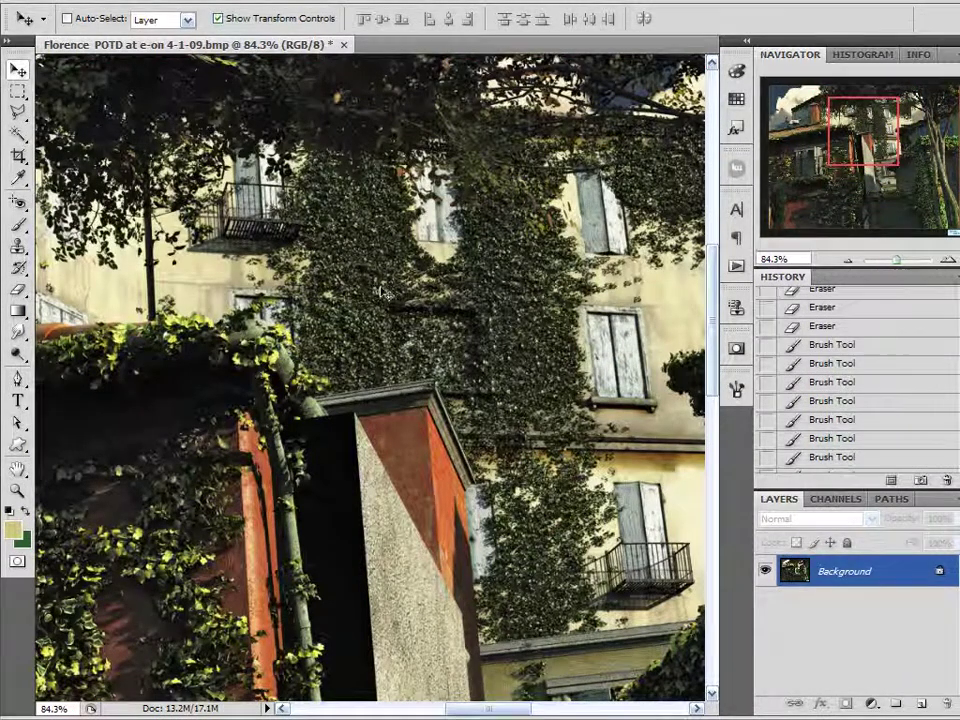
scroll(385, 296, "down", 1)
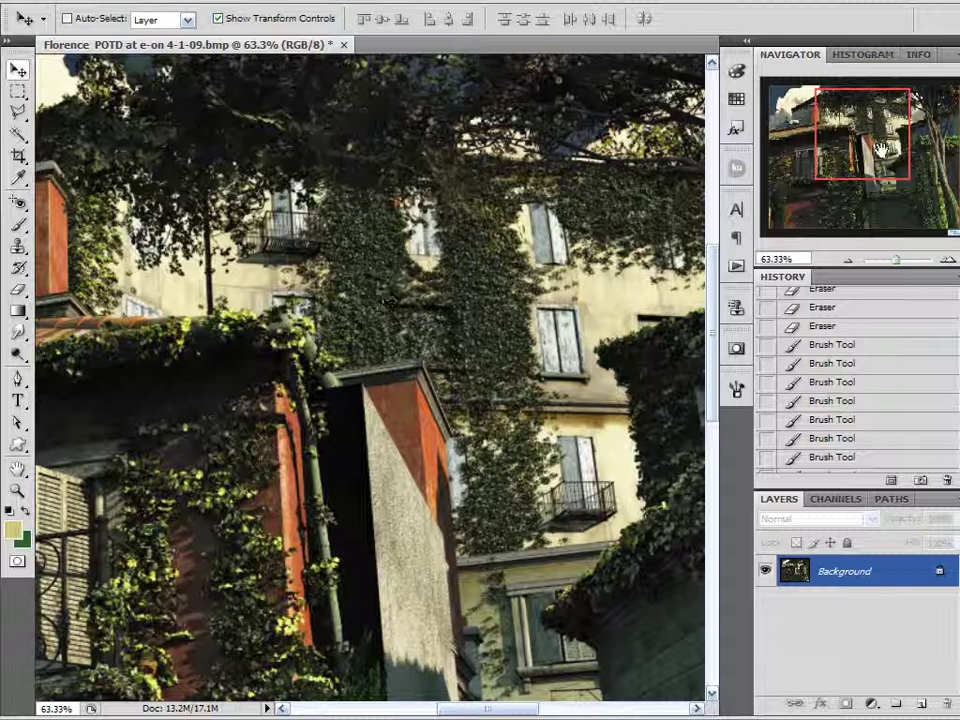
Inspect the ivy on the red house, the rear facade, the tree branches and the lower garden wall.
left_click_drag(903, 160, 846, 176)
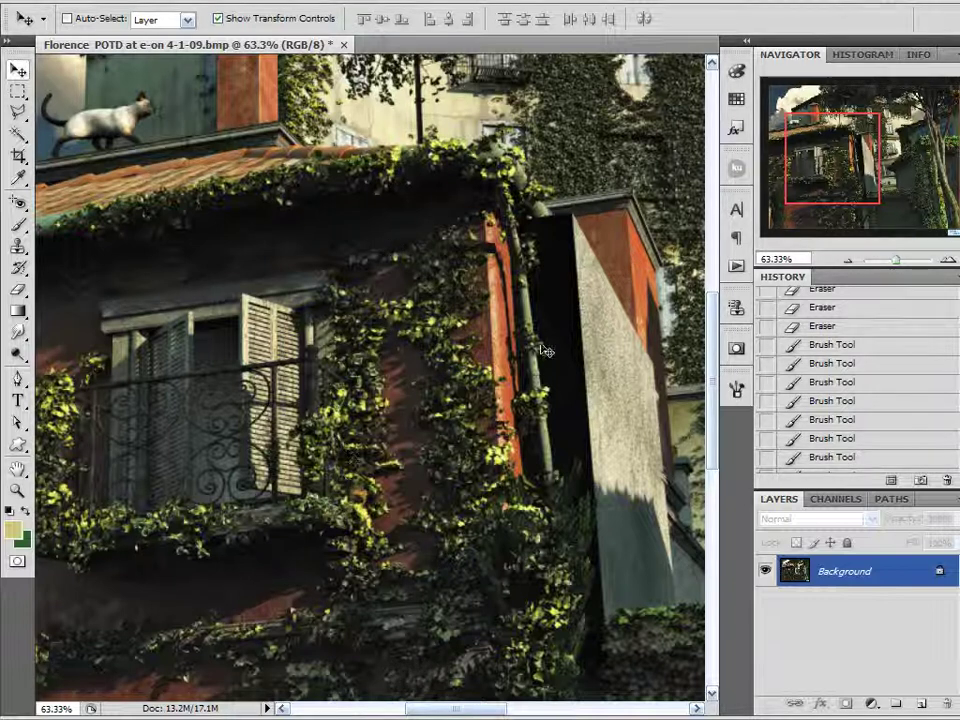
left_click(841, 213)
left_click_drag(841, 213, 895, 124)
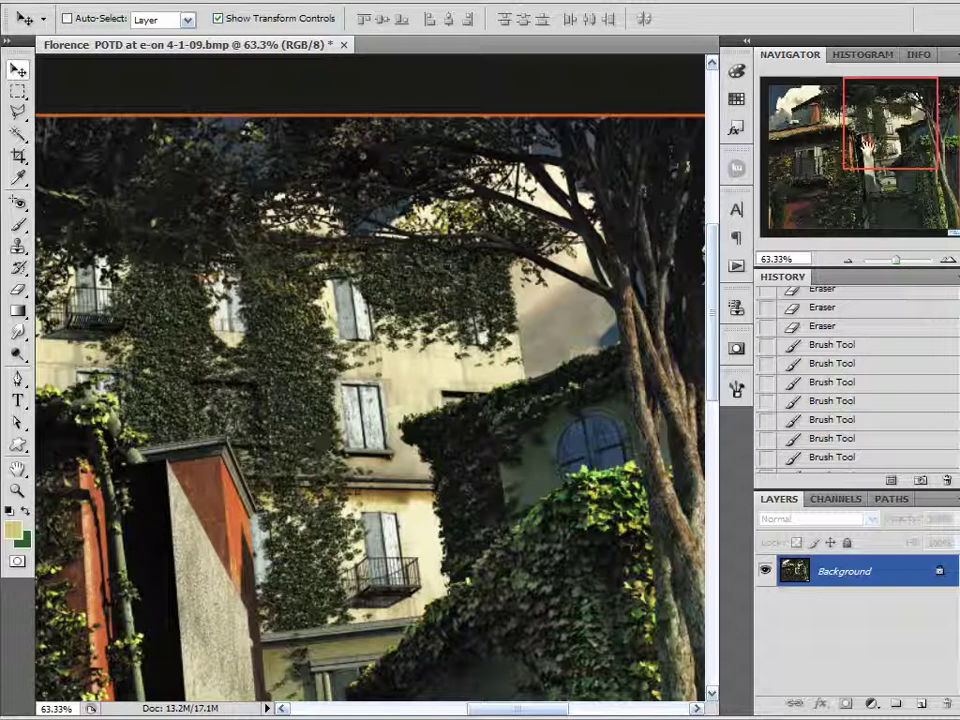
left_click_drag(885, 144, 861, 146)
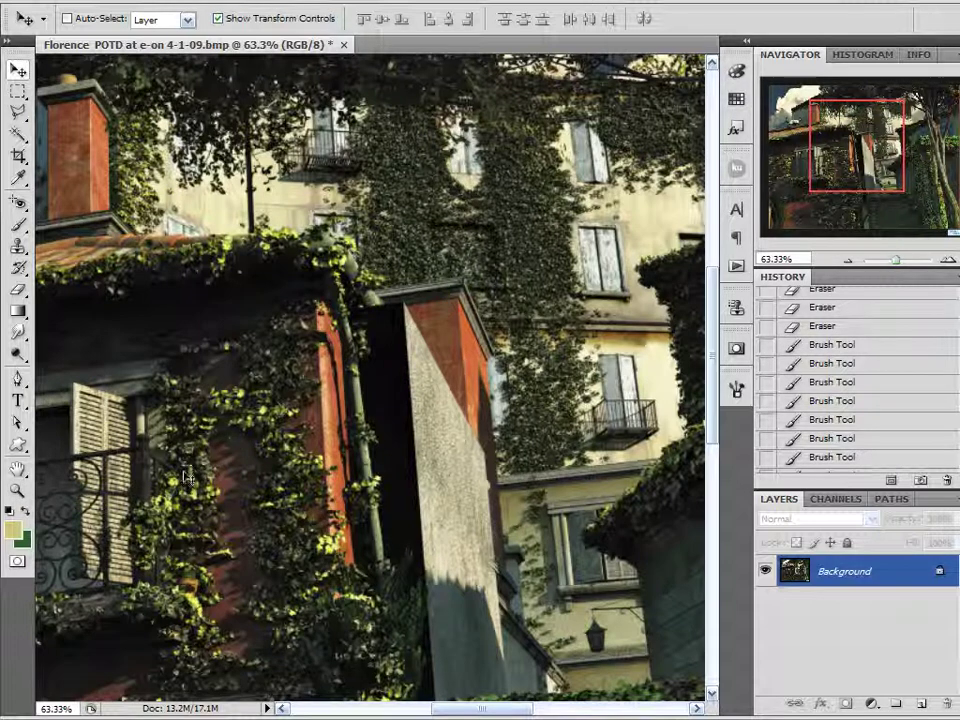
left_click_drag(856, 145, 883, 136)
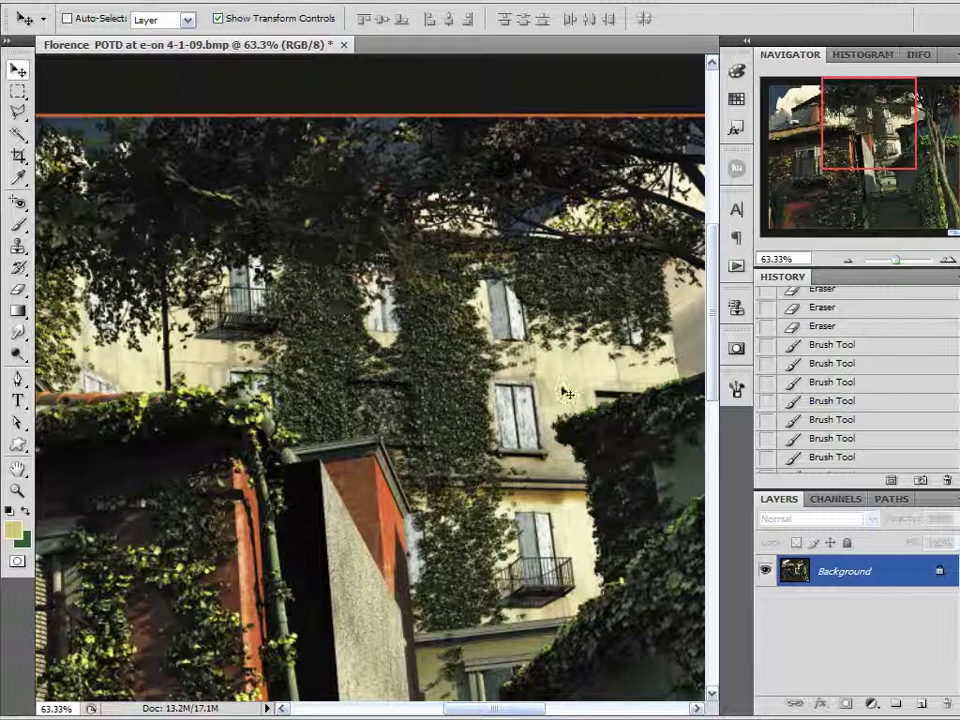
left_click_drag(853, 141, 842, 178)
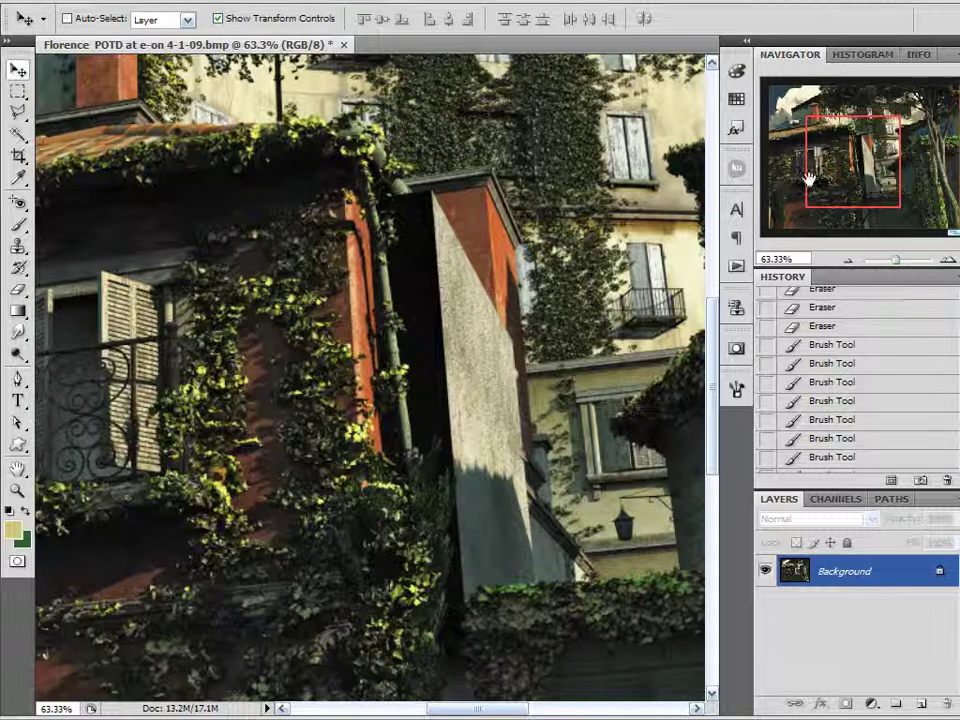
left_click_drag(823, 173, 842, 145)
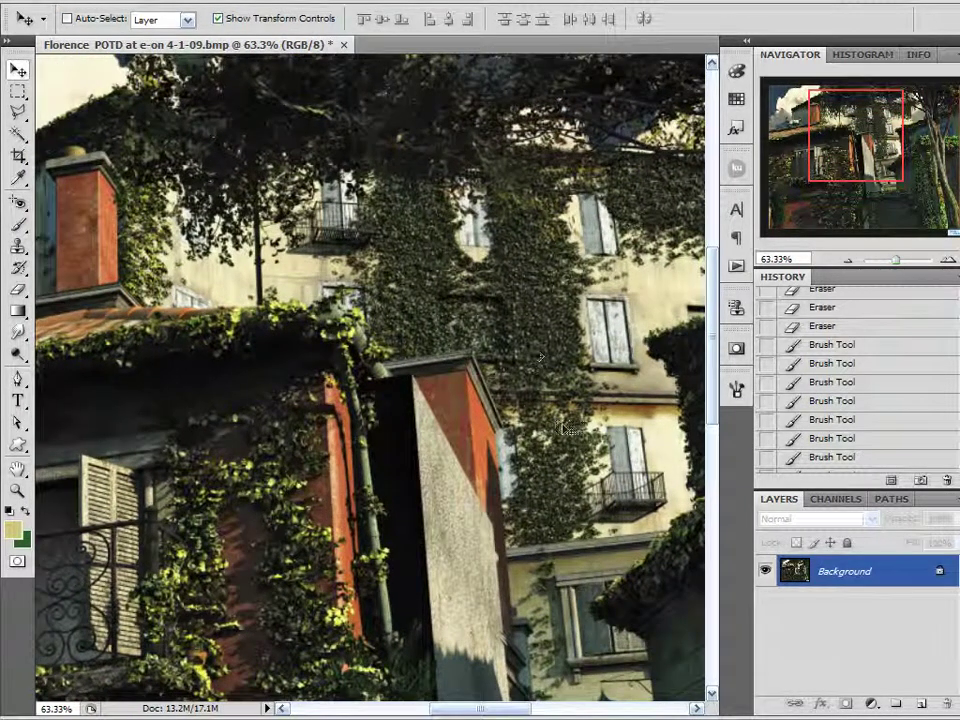
left_click_drag(800, 172, 873, 221)
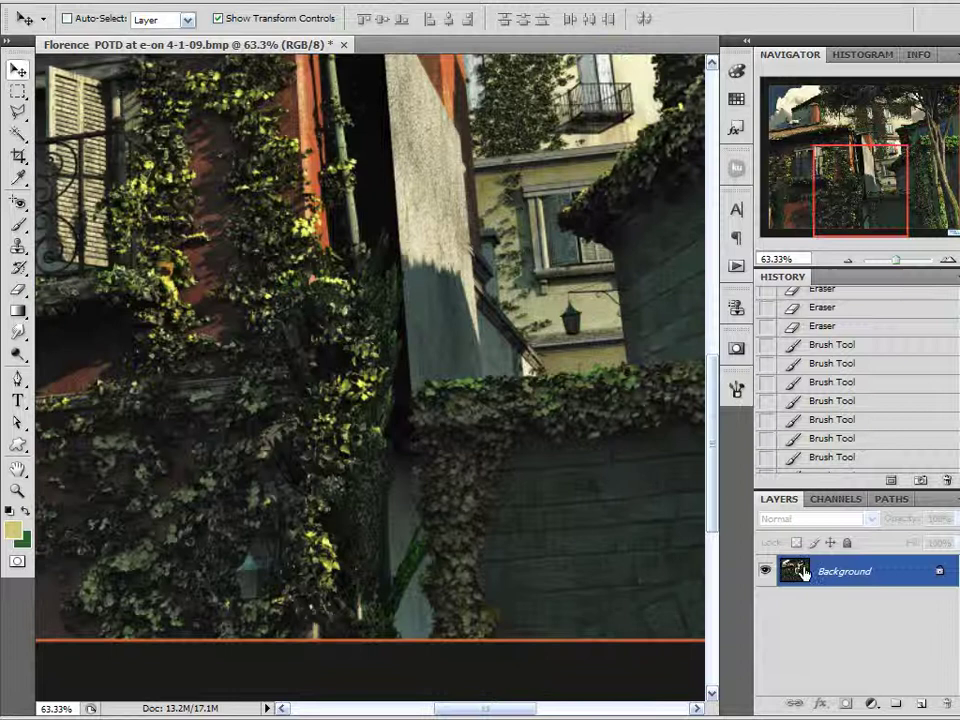
Add a new empty layer above the background and show the brush presets for the Brush tool.
left_click(912, 702)
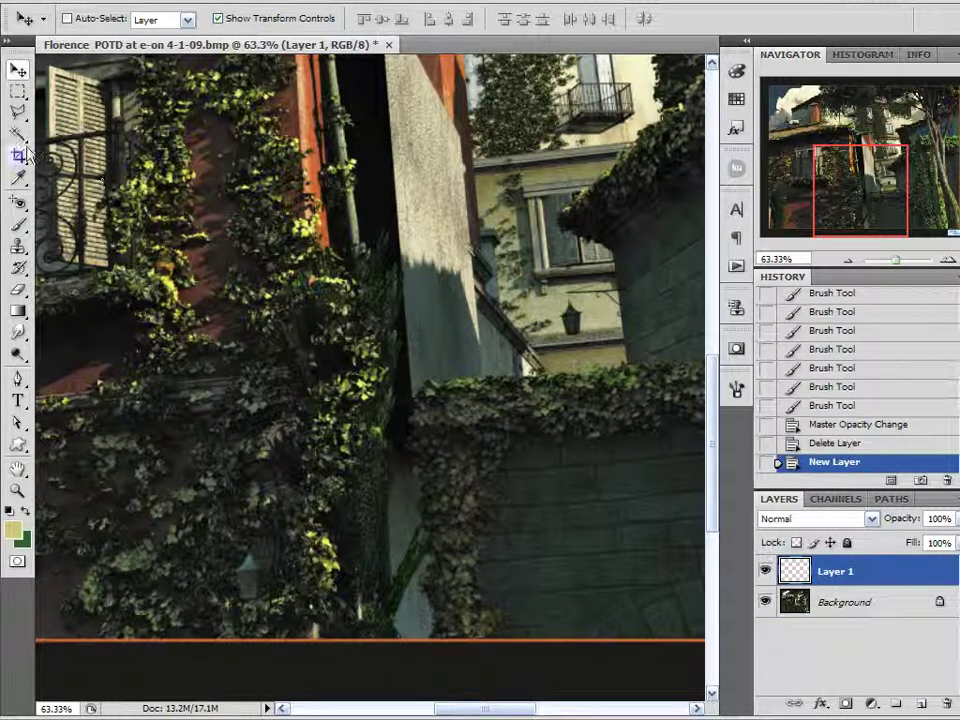
left_click(19, 228)
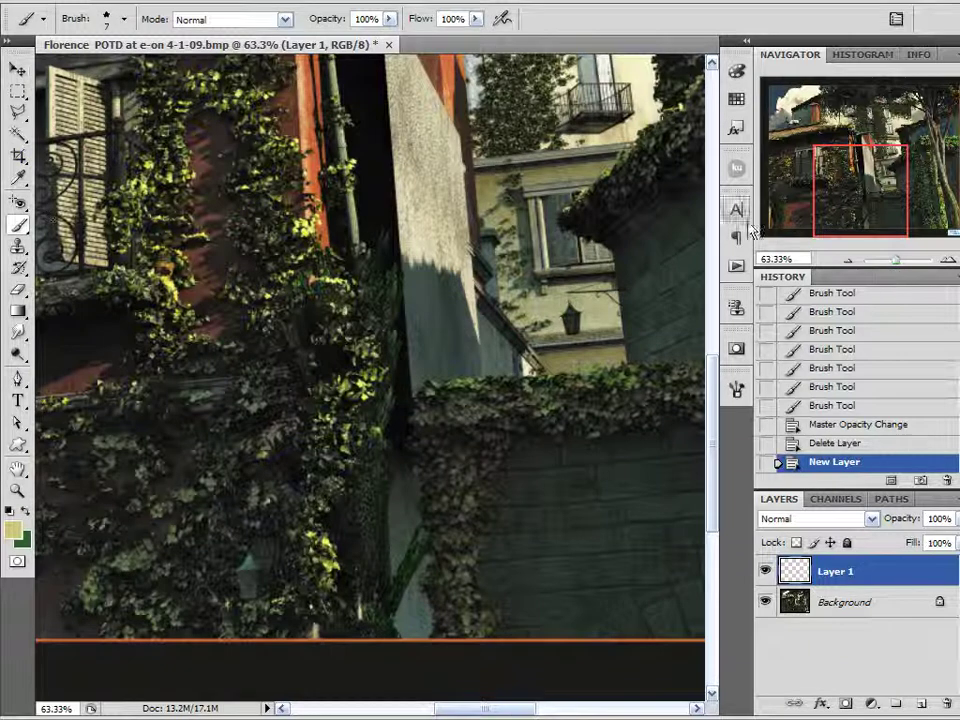
left_click(736, 388)
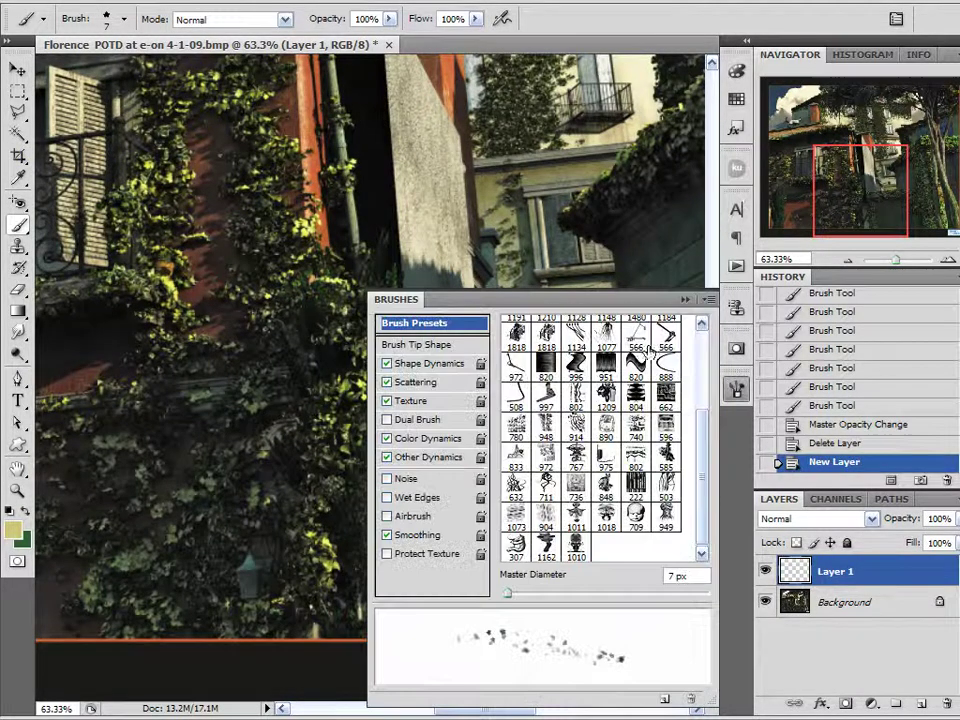
Replace the current brushes with the default brush set.
left_click(705, 299)
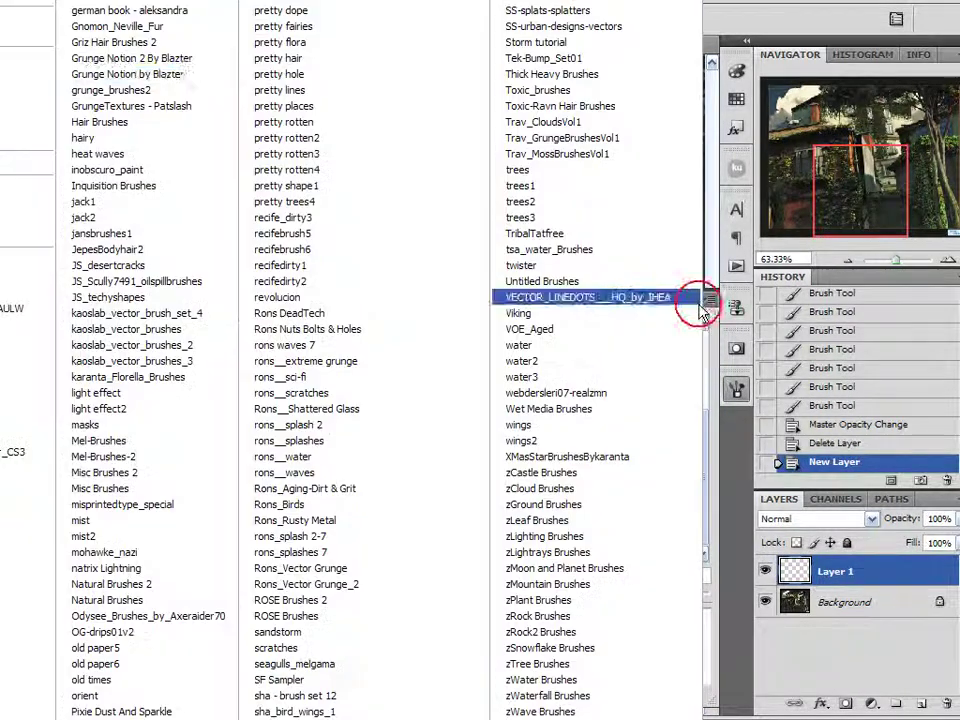
left_click(70, 45)
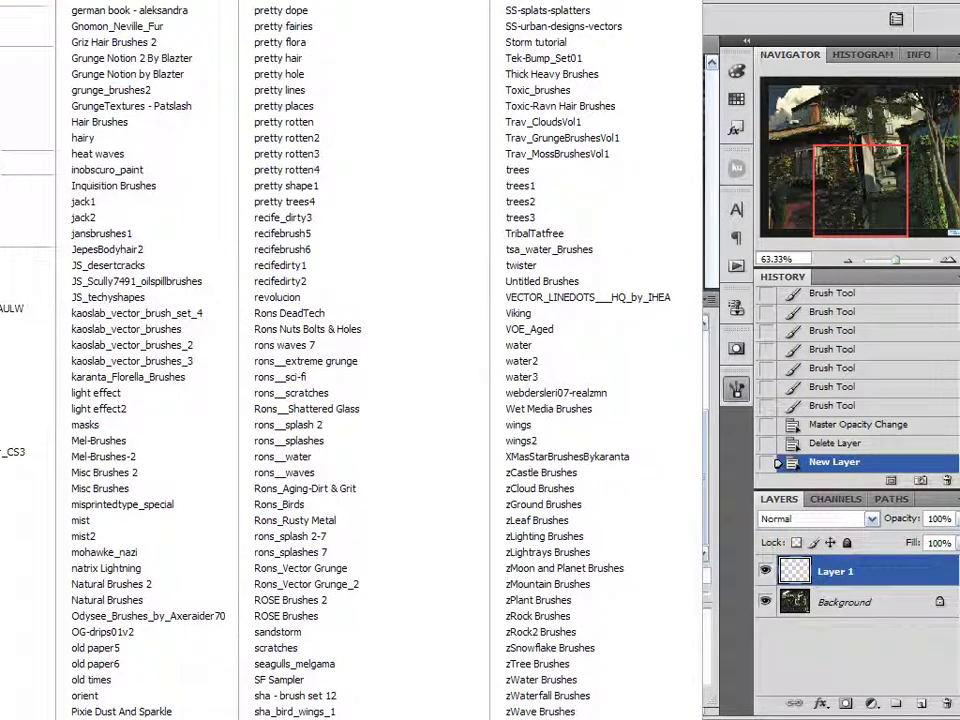
left_click(21, 141)
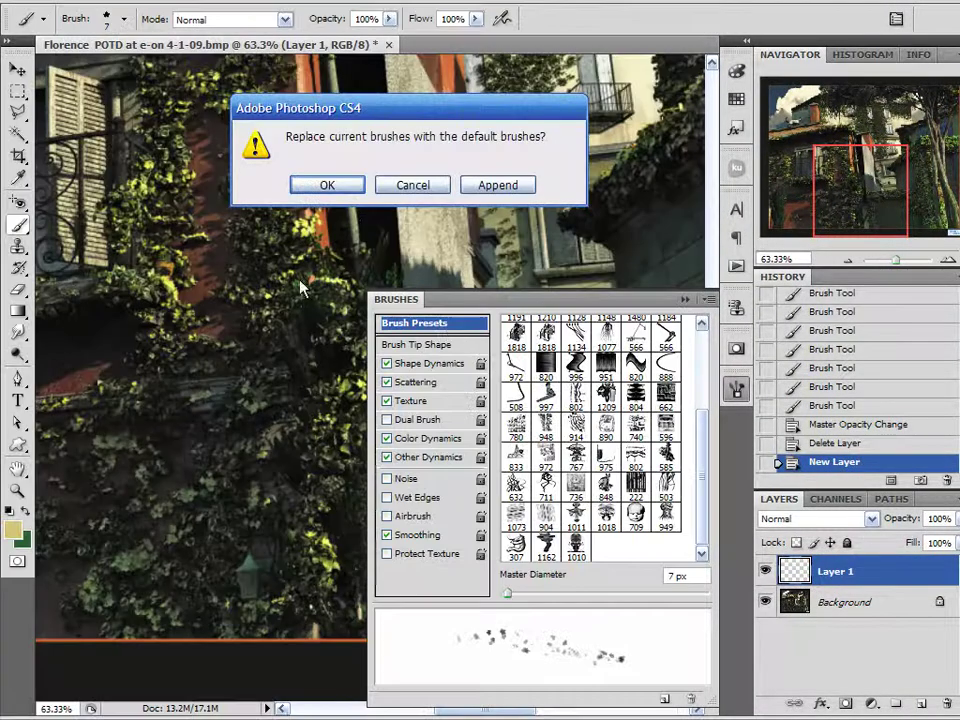
left_click(345, 187)
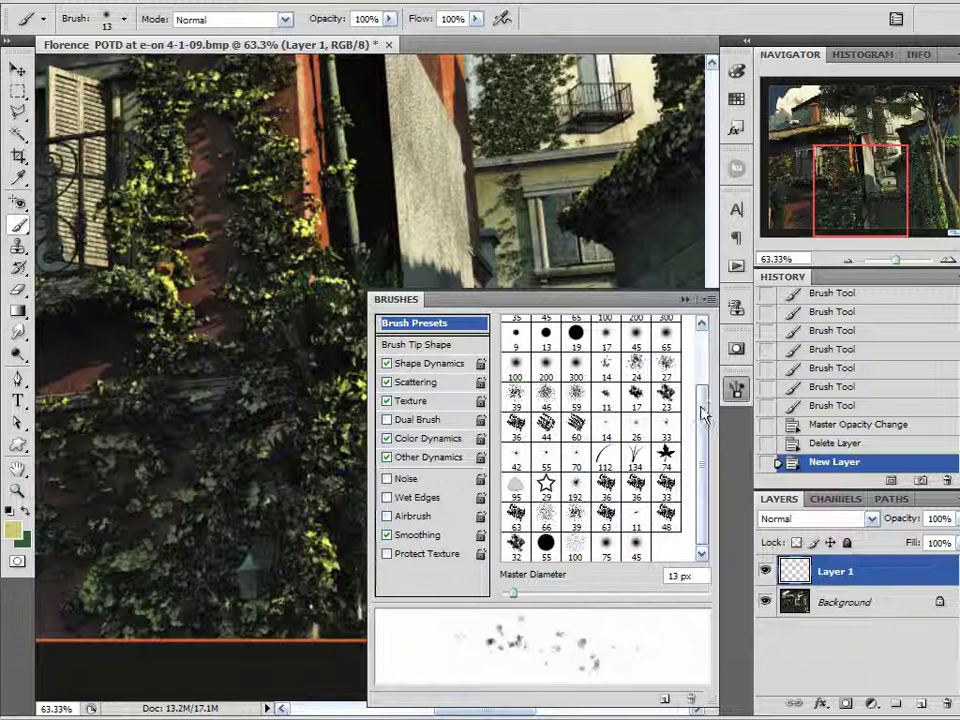
Choose the irregular 11 px default brush and enlarge it to 40 px.
left_click_drag(703, 407, 710, 394)
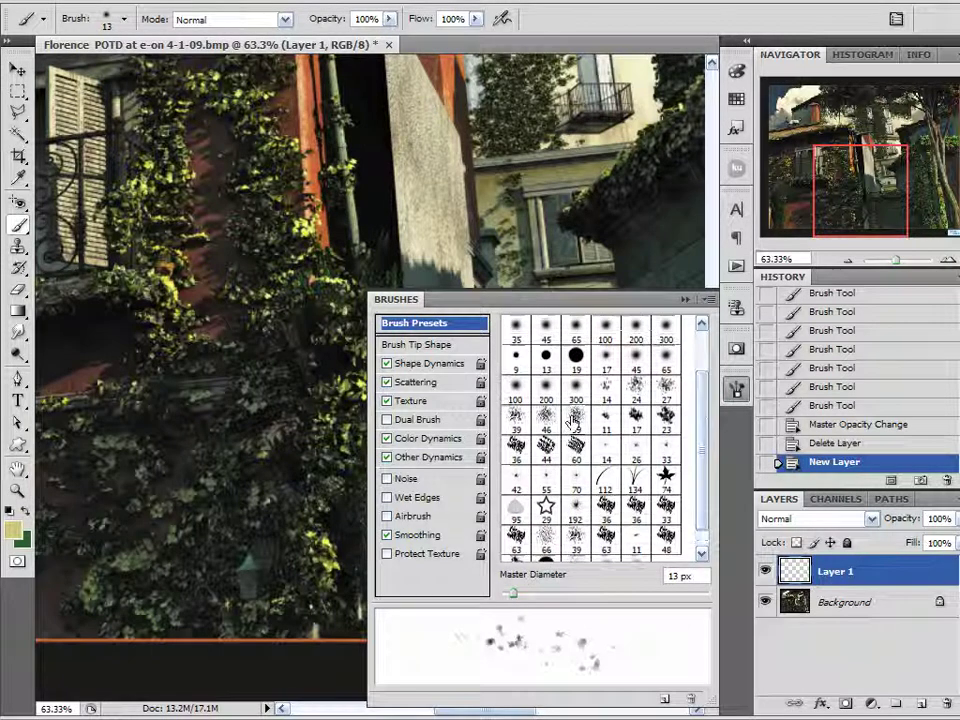
left_click(605, 422)
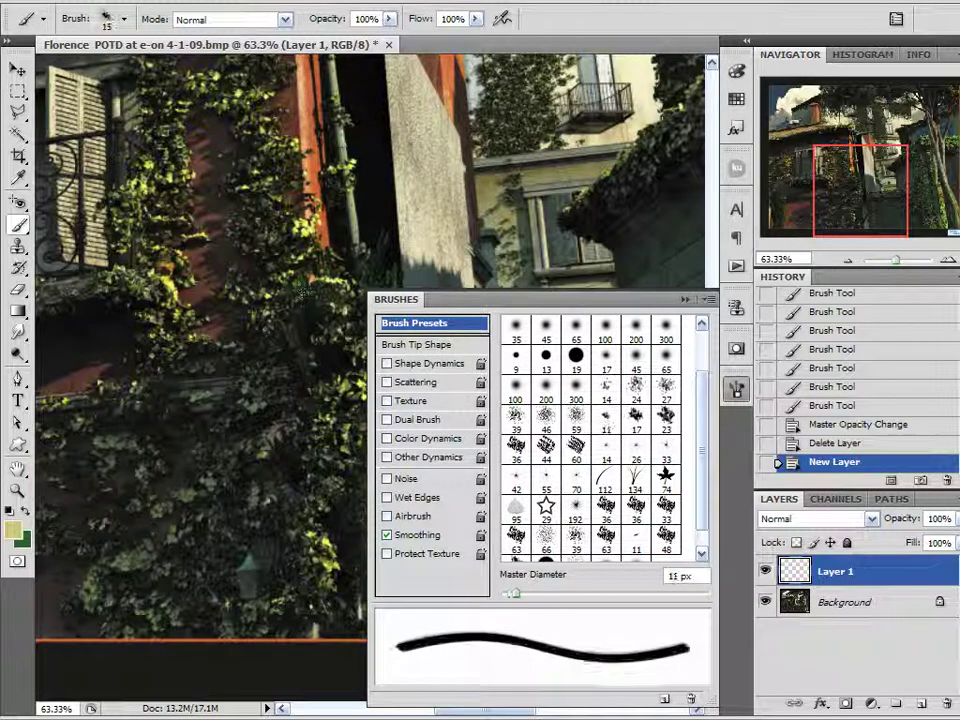
key("bracketright")
key("bracketright")
key("bracketright")
key("bracketright")
key("bracketright")
key("bracketright")
key("bracketright")
key("bracketright")
key("bracketleft")
key("bracketleft")
key("bracketleft")
key("bracketleft")
key("bracketleft")
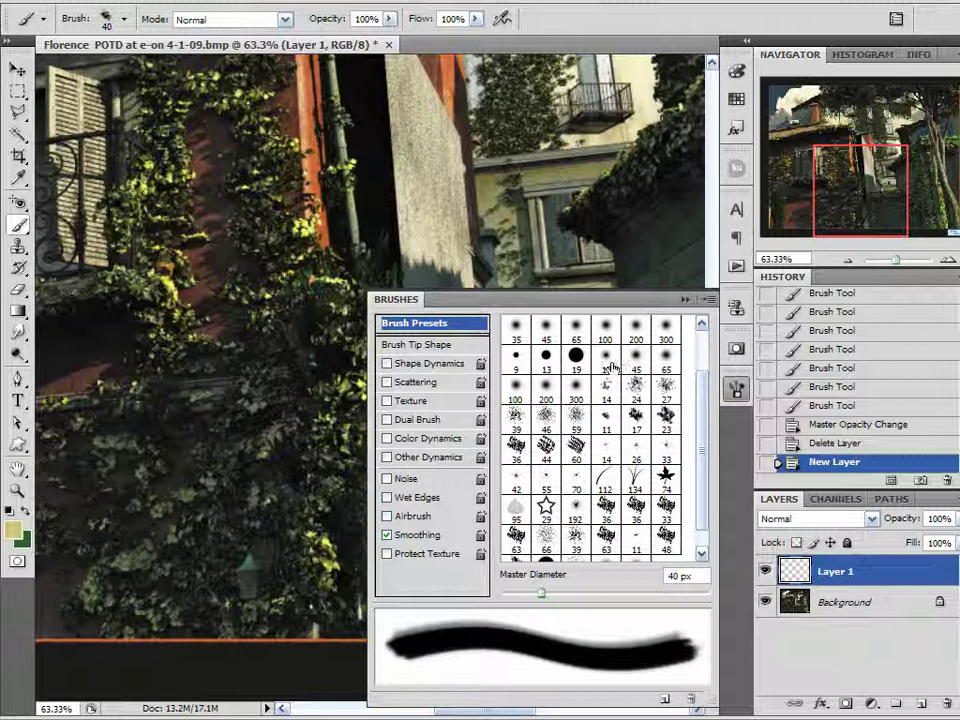
Replace the current brushes with the zLeaf Brushes set and select the 184 px maple leaf brush.
left_click_drag(706, 431, 715, 446)
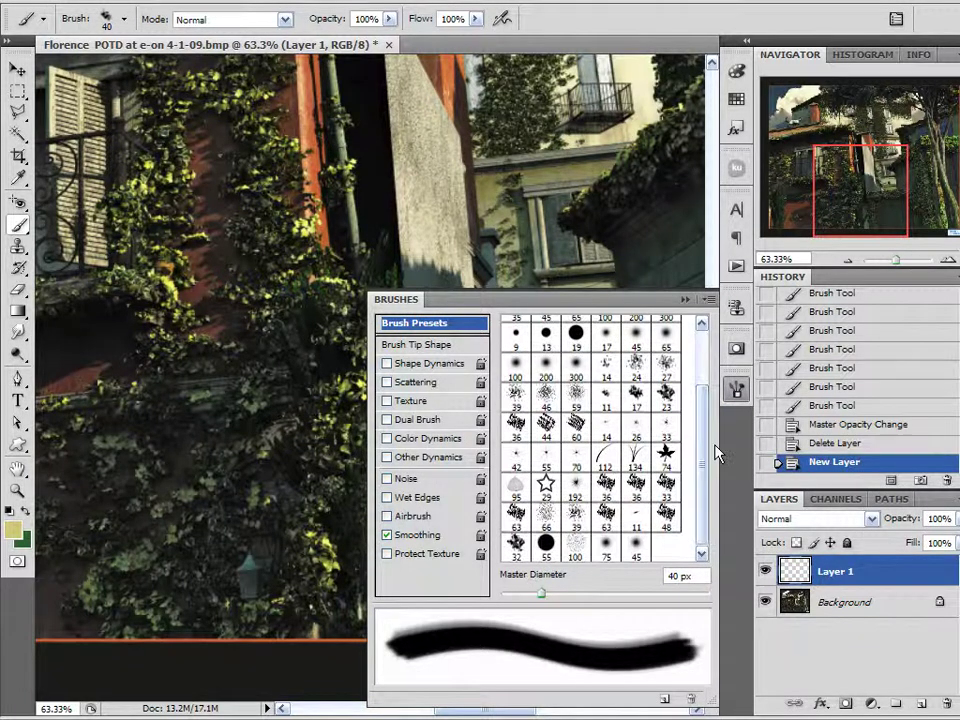
left_click(737, 388)
left_click(737, 388)
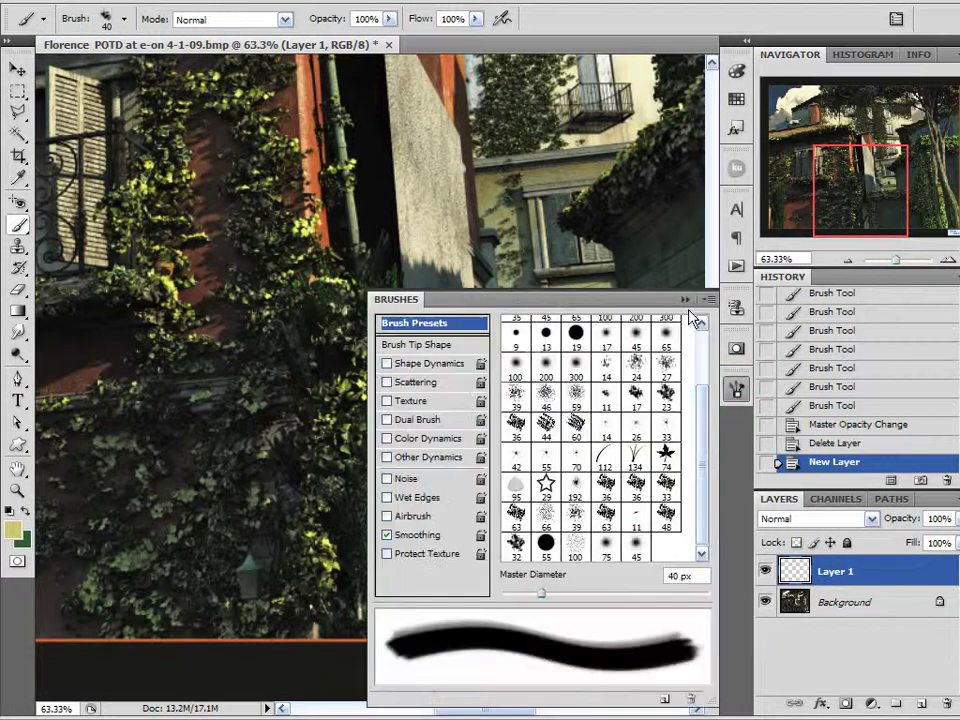
left_click(710, 300)
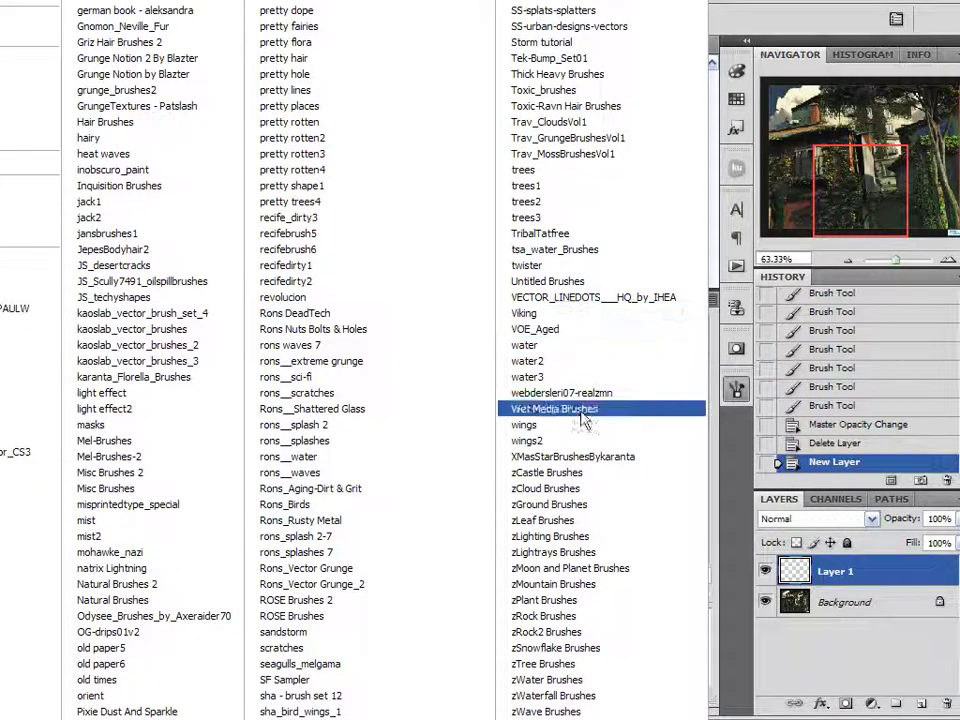
left_click(541, 522)
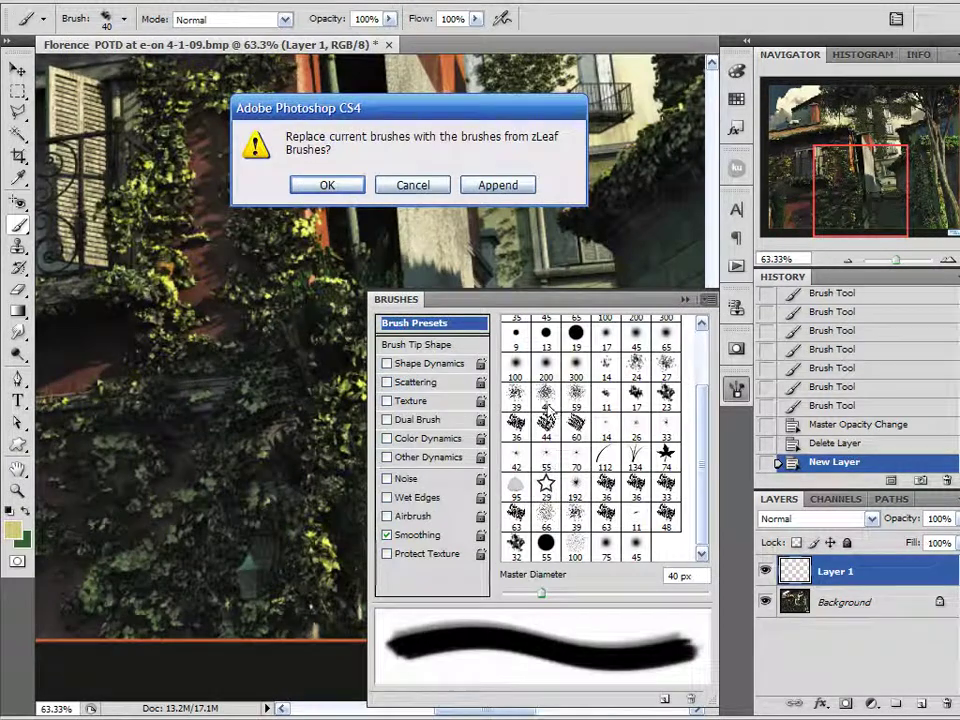
left_click(352, 190)
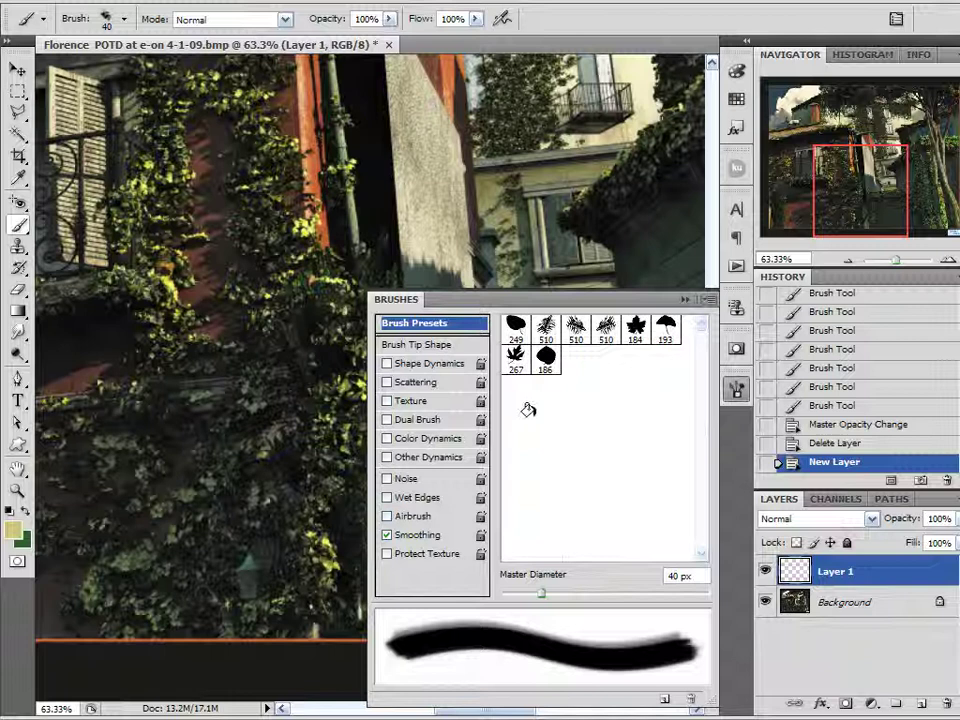
left_click(637, 330)
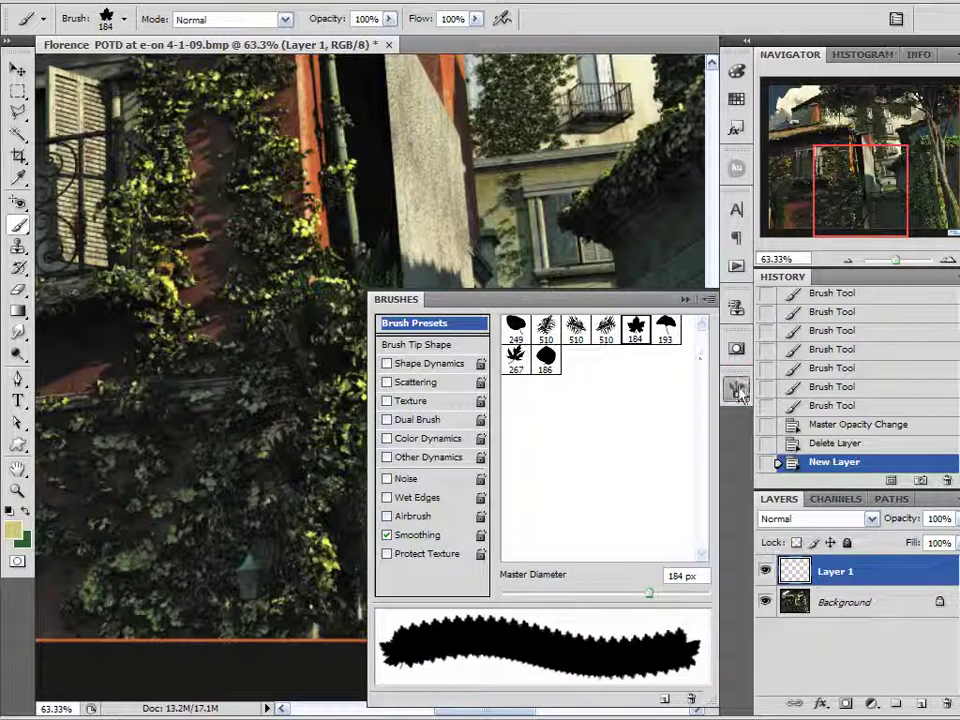
left_click(738, 392)
left_click(737, 392)
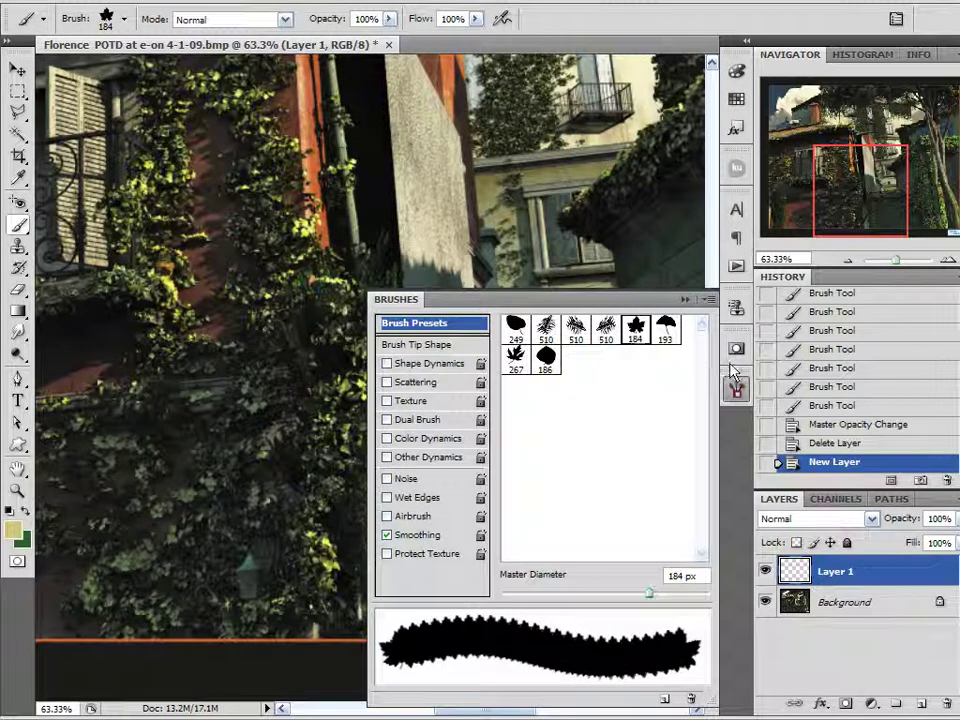
left_click(737, 388)
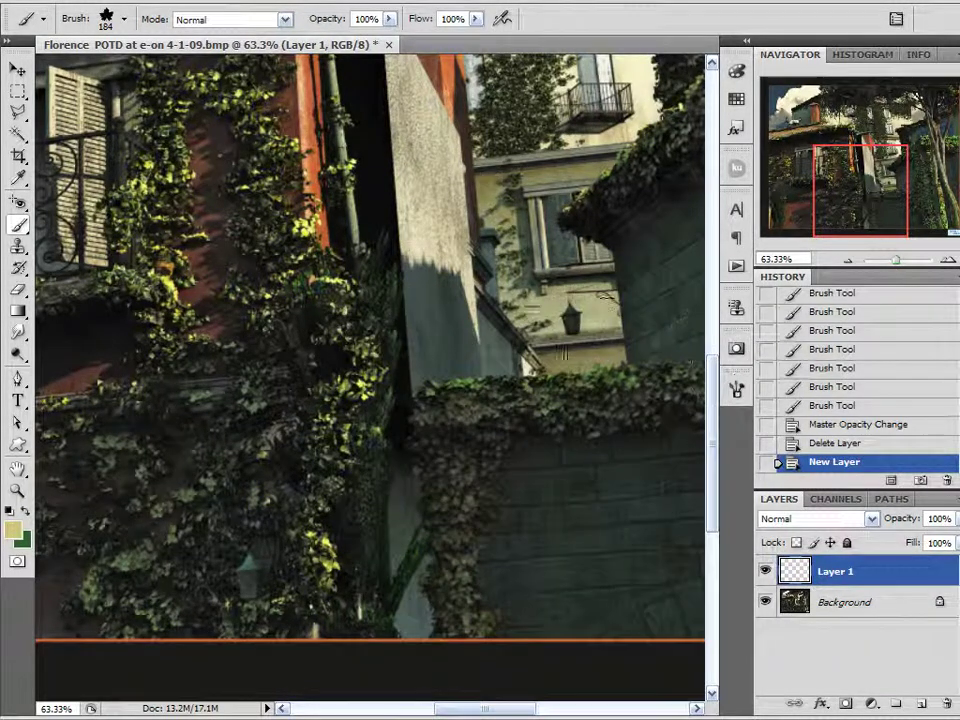
Reduce the maple leaf brush size to 60 px.
key("bracketleft")
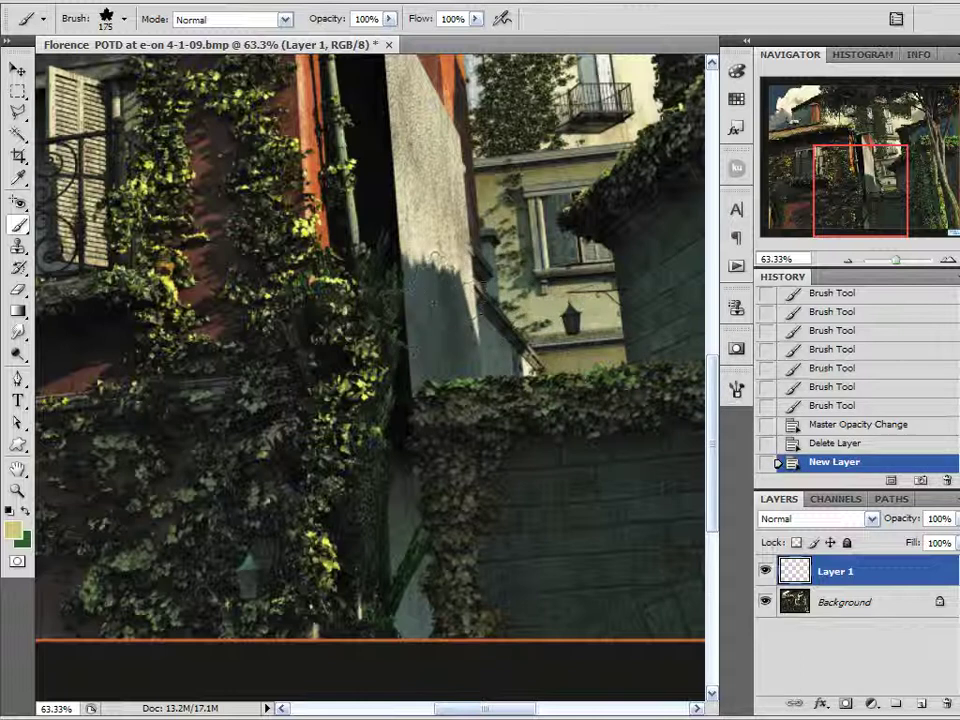
key("bracketleft")
key("bracketleft")
key("bracketleft")
key("bracketleft")
key("bracketleft")
key("bracketleft")
key("bracketleft")
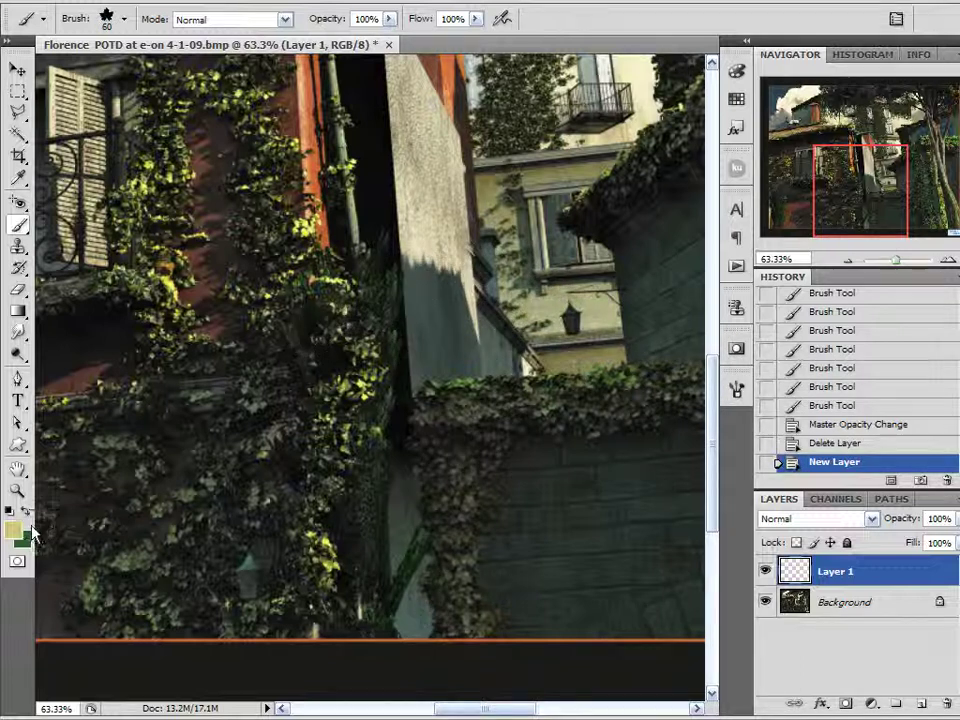
Set the foreground color to a slightly darker shade of the khaki yellow.
left_click(15, 537)
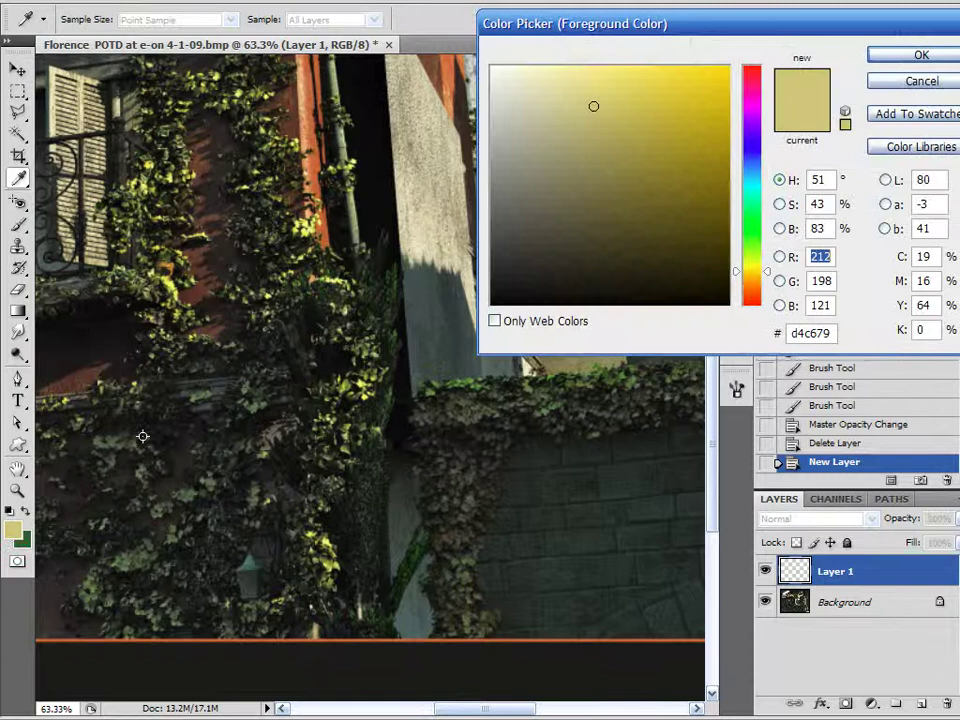
mouse_move(595, 110)
left_mouse_down()
mouse_move(583, 137)
mouse_move(593, 121)
left_mouse_up()
left_click(895, 57)
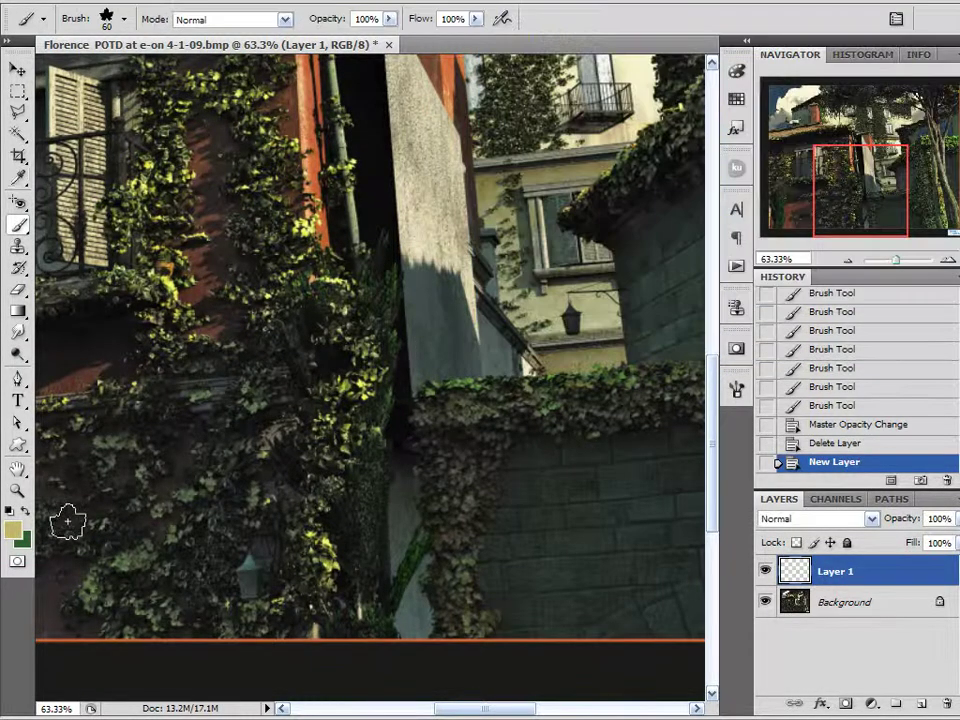
Turn on Shape Dynamics for the maple leaf brush, paint a test stroke over the ivy and undo it.
key("F5")
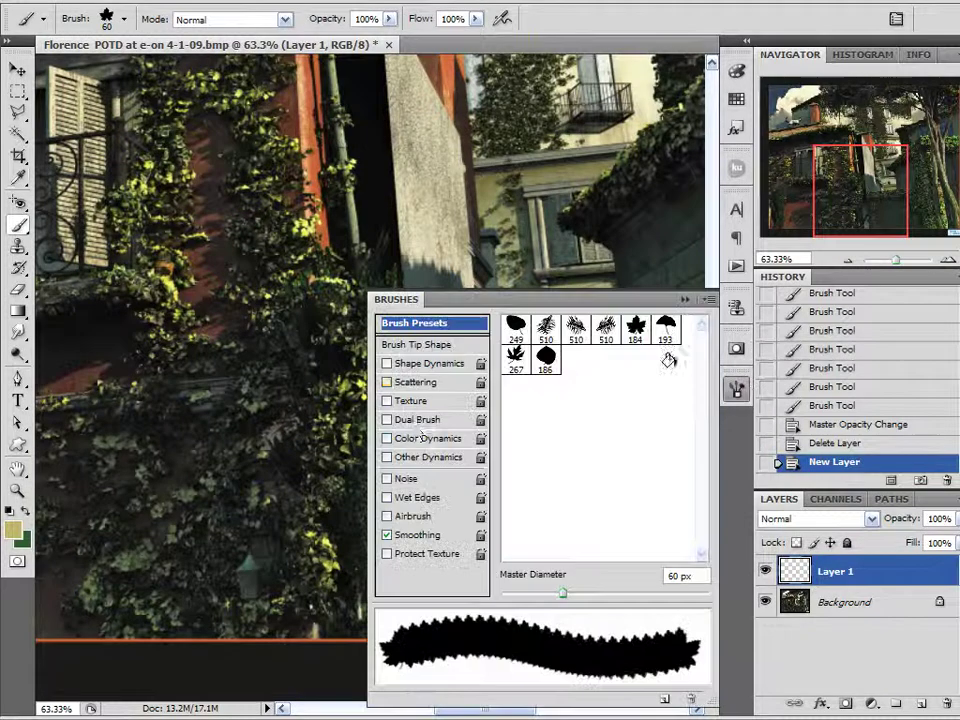
mouse_move(595, 300)
left_mouse_down()
mouse_move(553, 242)
mouse_move(525, 122)
mouse_move(529, 94)
left_mouse_up()
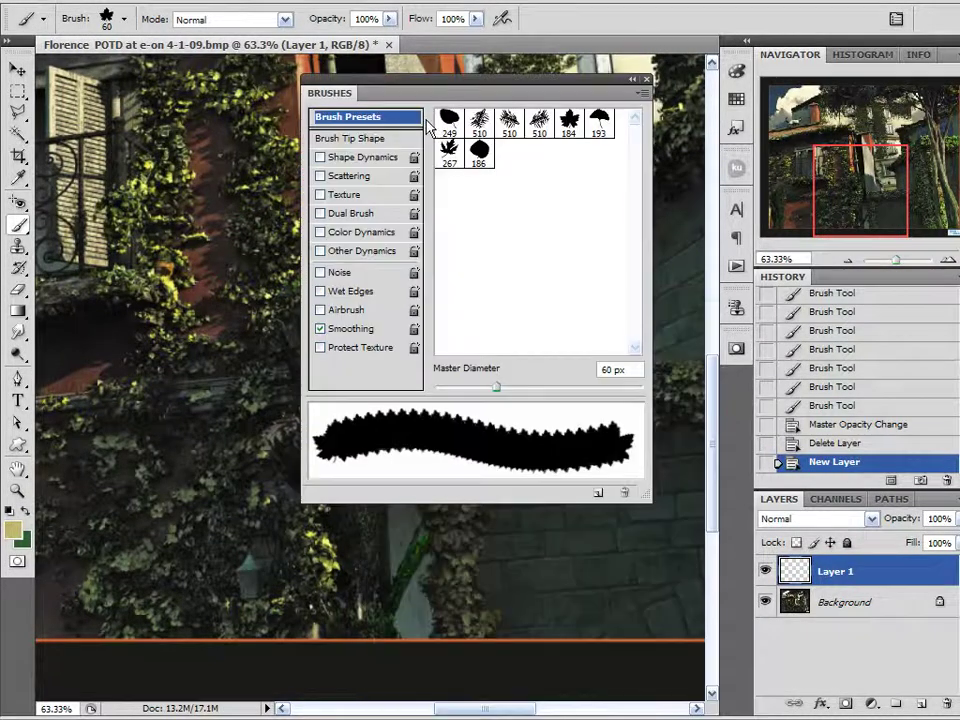
left_click(368, 138)
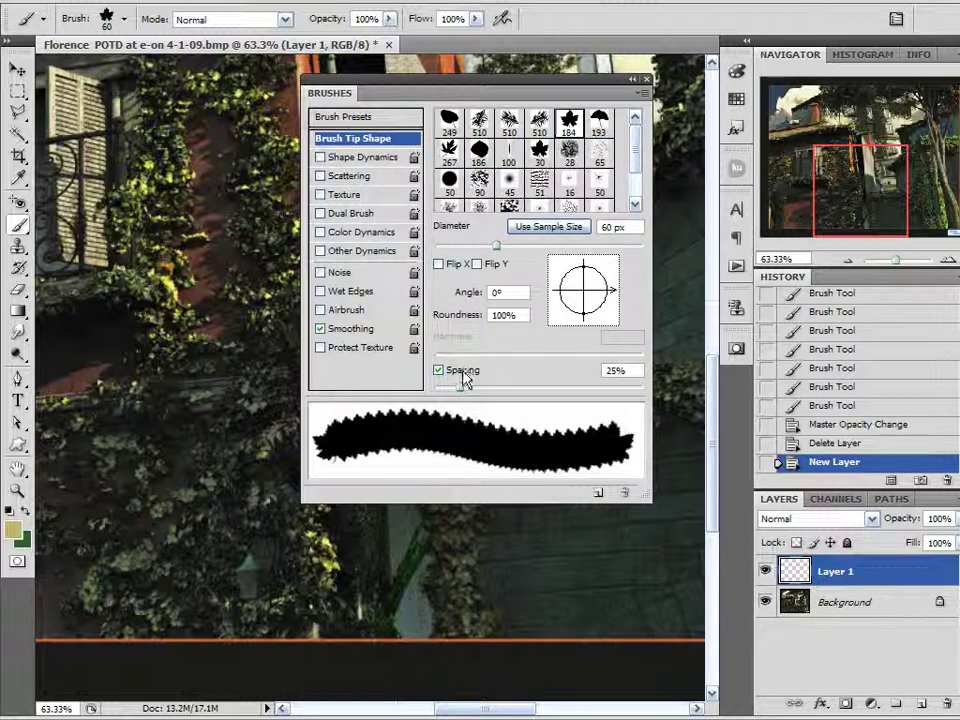
left_click_drag(462, 386, 460, 387)
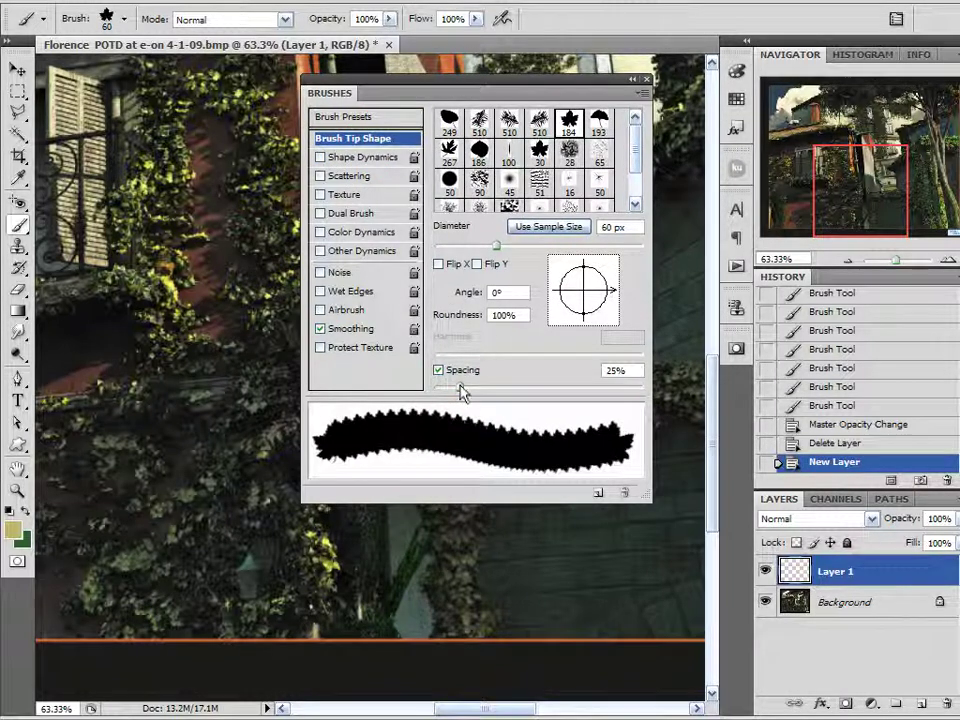
left_click(355, 157)
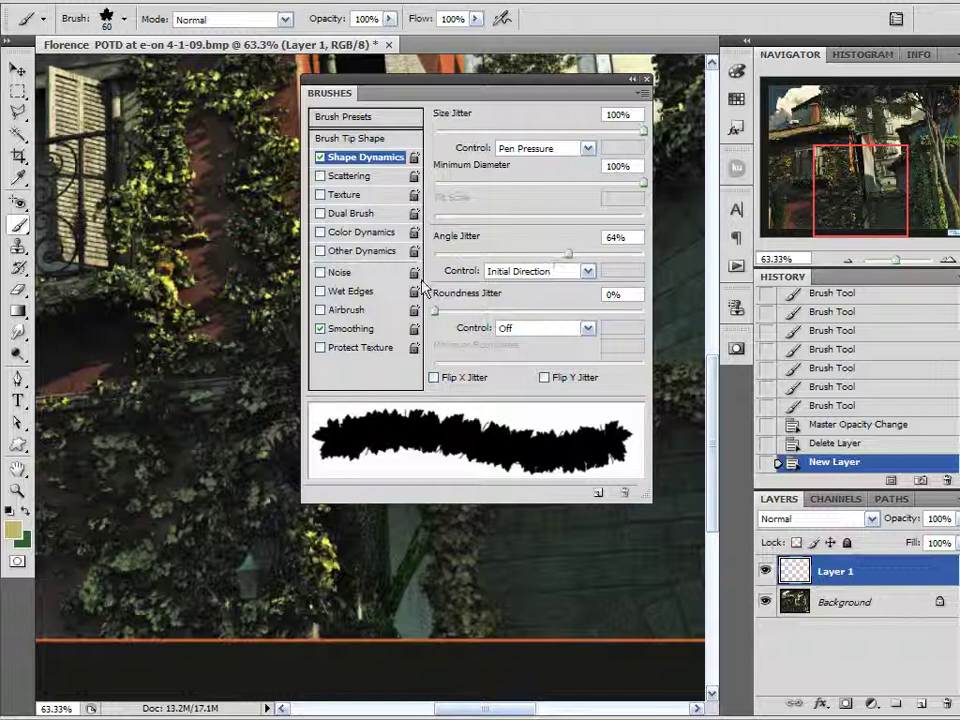
left_click_drag(224, 332, 288, 298)
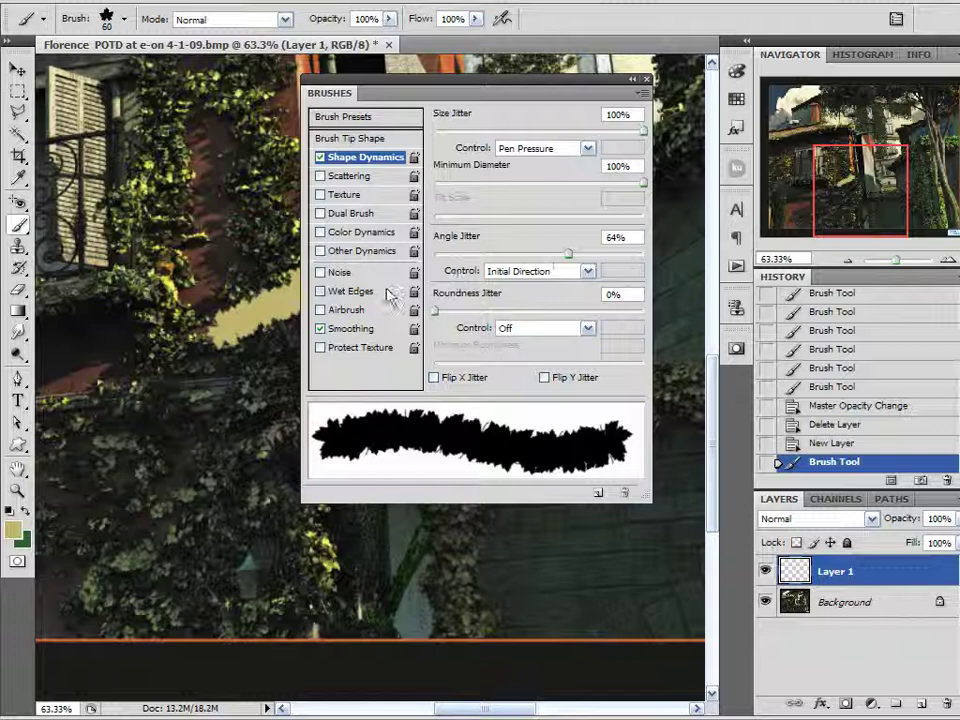
key("ctrl+z")
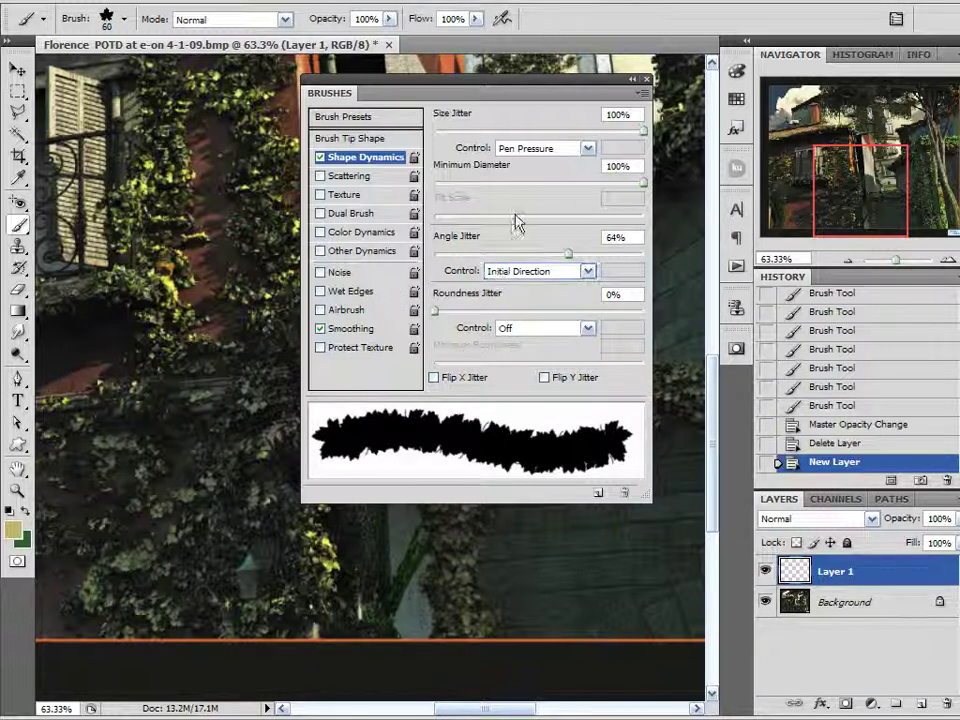
Set the control for the leaf brush's angle jitter to Initial Direction.
left_click(646, 78)
key("F5")
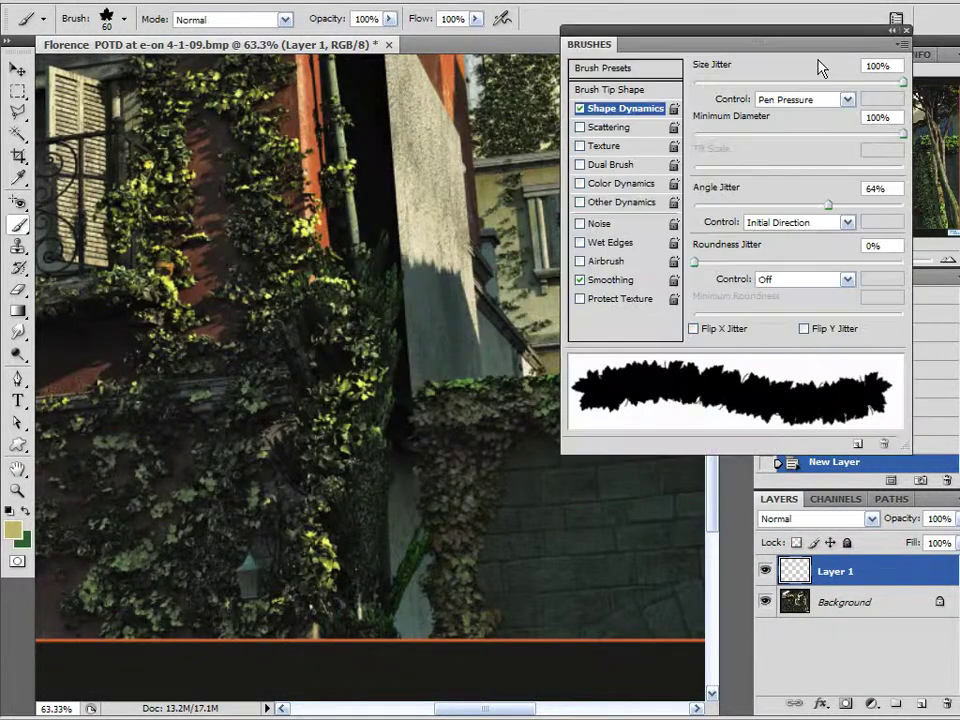
left_click(800, 222)
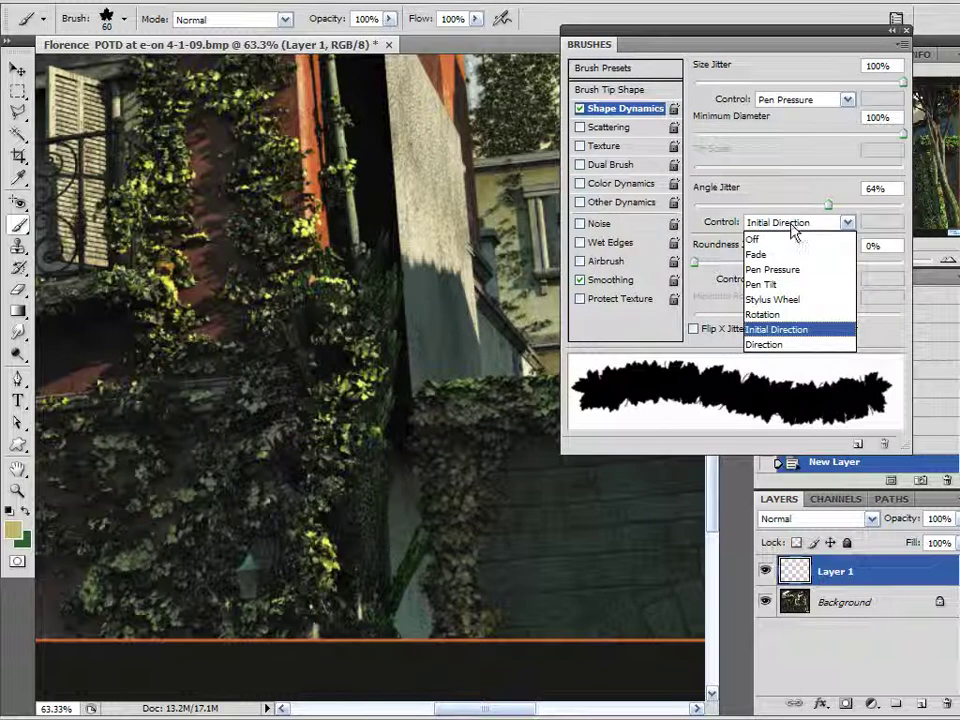
left_click(784, 329)
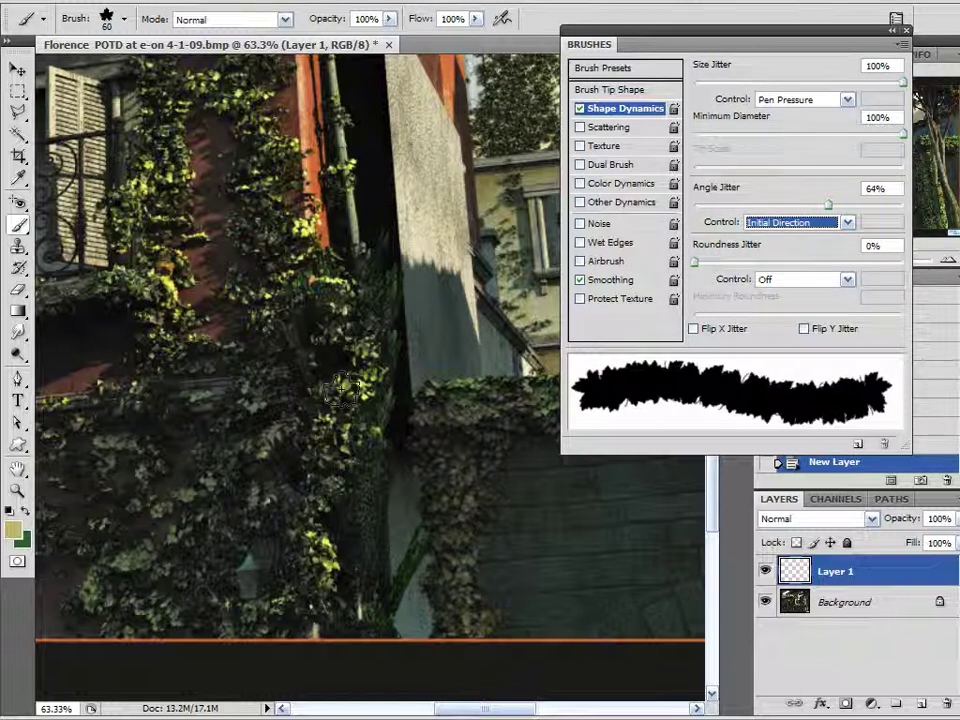
Turn on Scattering and Color Dynamics for the leaf brush, paint a test patch over the ivy and undo it.
left_click(581, 128)
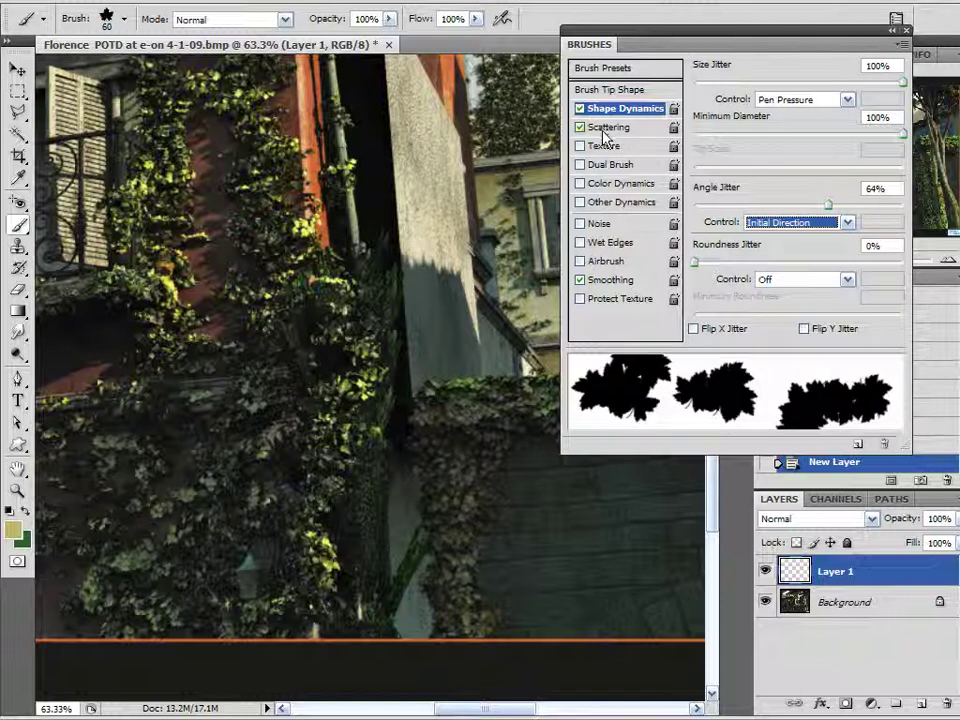
left_click(632, 128)
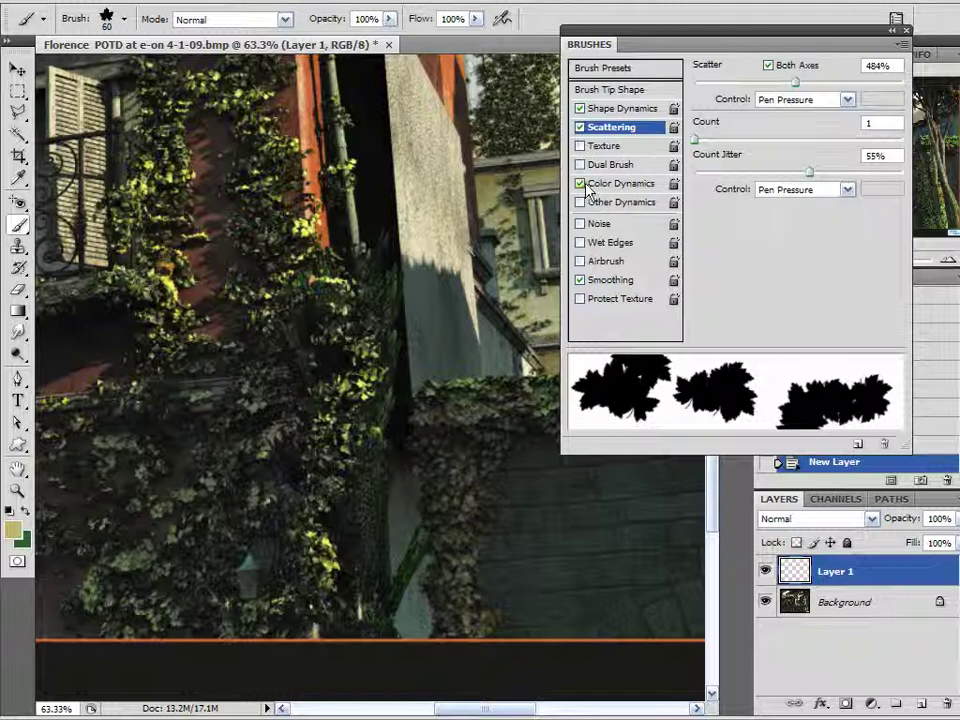
left_click(588, 184)
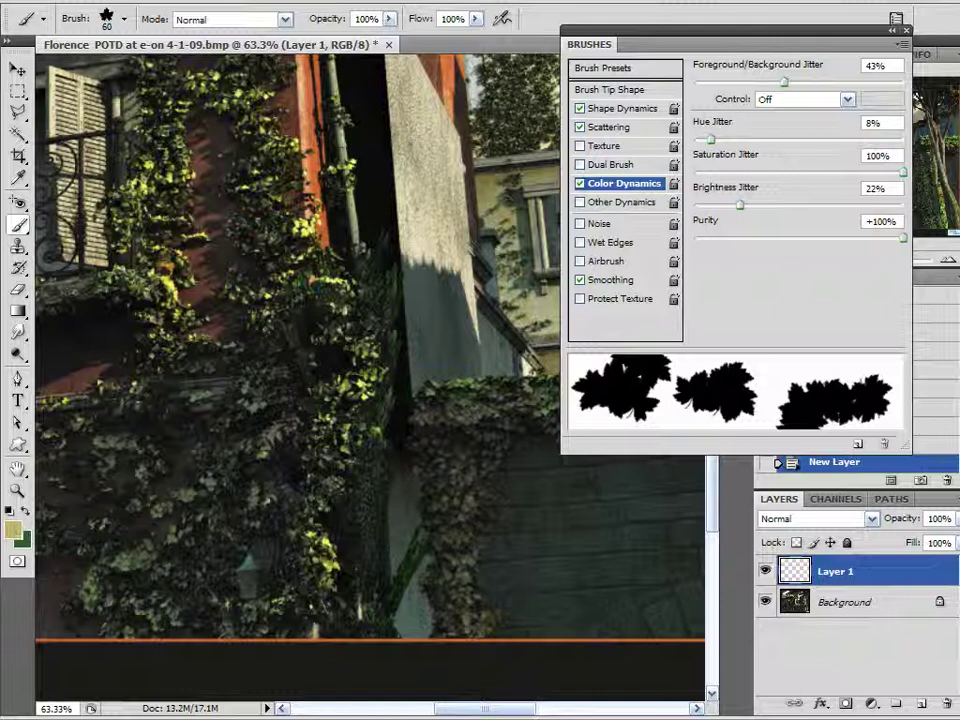
mouse_move(199, 474)
left_mouse_down()
mouse_move(225, 418)
mouse_move(279, 390)
mouse_move(354, 274)
mouse_move(200, 345)
mouse_move(215, 175)
mouse_move(105, 180)
mouse_move(175, 290)
mouse_move(197, 285)
left_mouse_up()
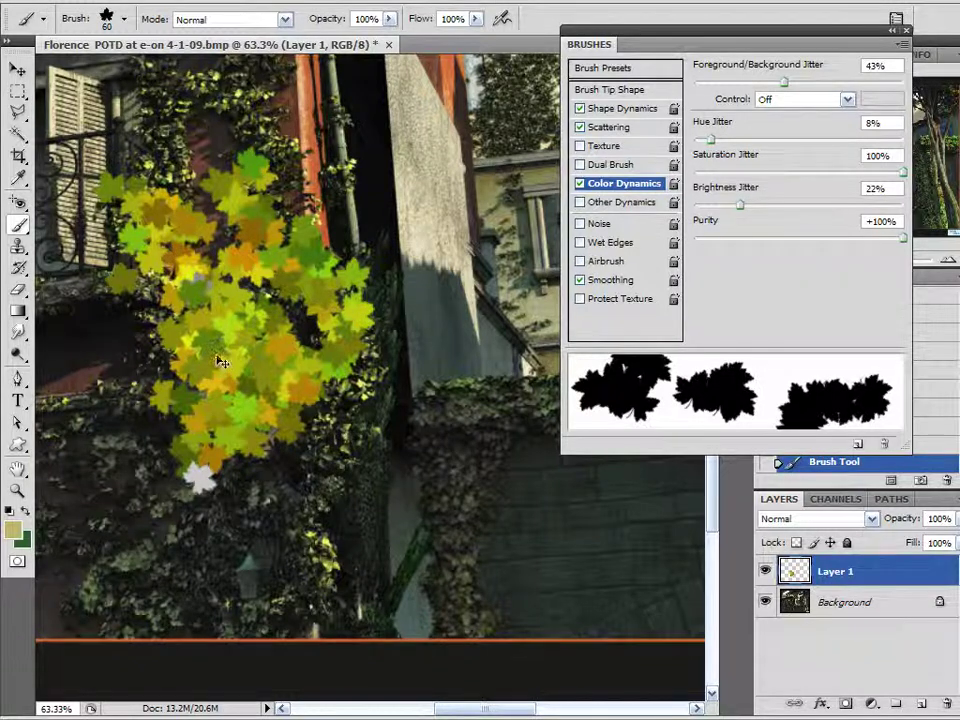
key("ctrl+z")
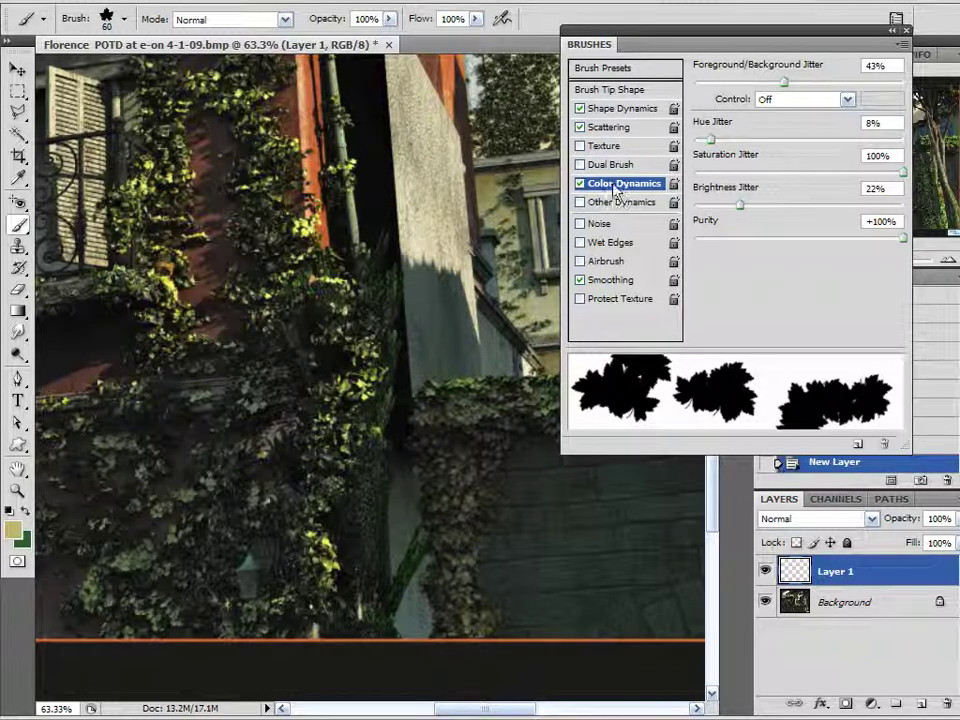
Turn on Other Dynamics for the leaf brush and reduce the brush size to 25 px.
left_click(612, 202)
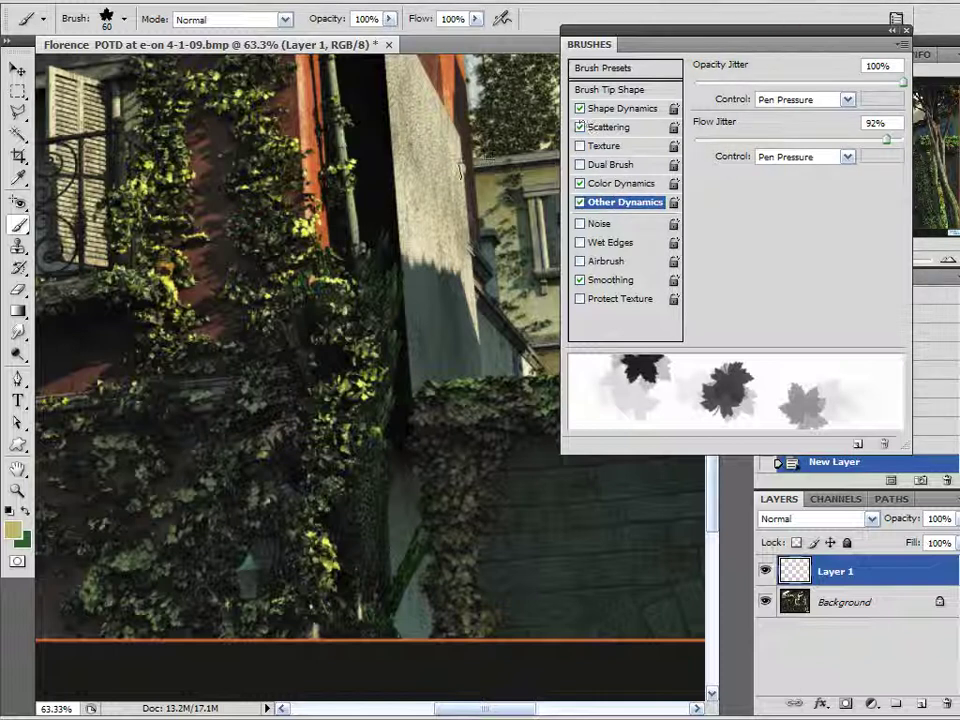
left_click(905, 30)
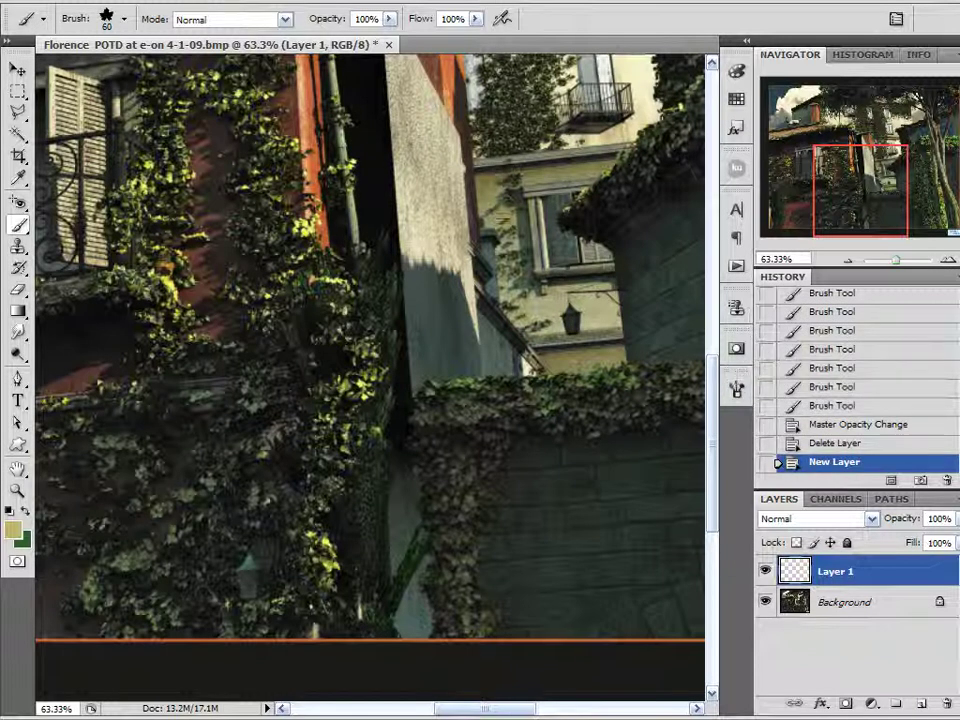
key("[")
key("[")
key("bracketleft")
key("bracketleft")
key("bracketleft")
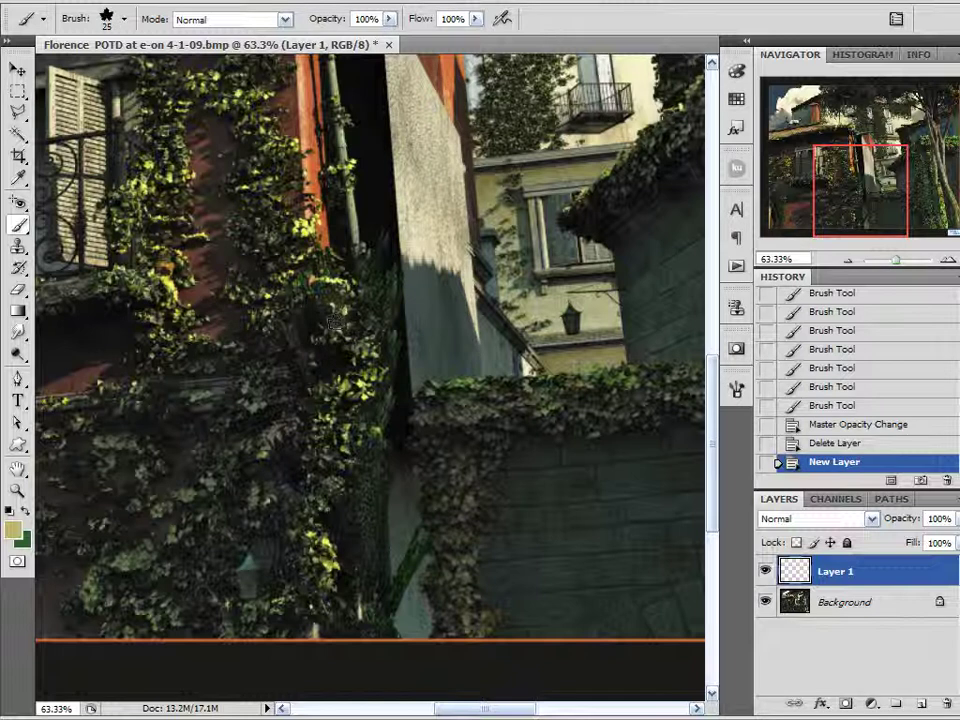
left_click(799, 524)
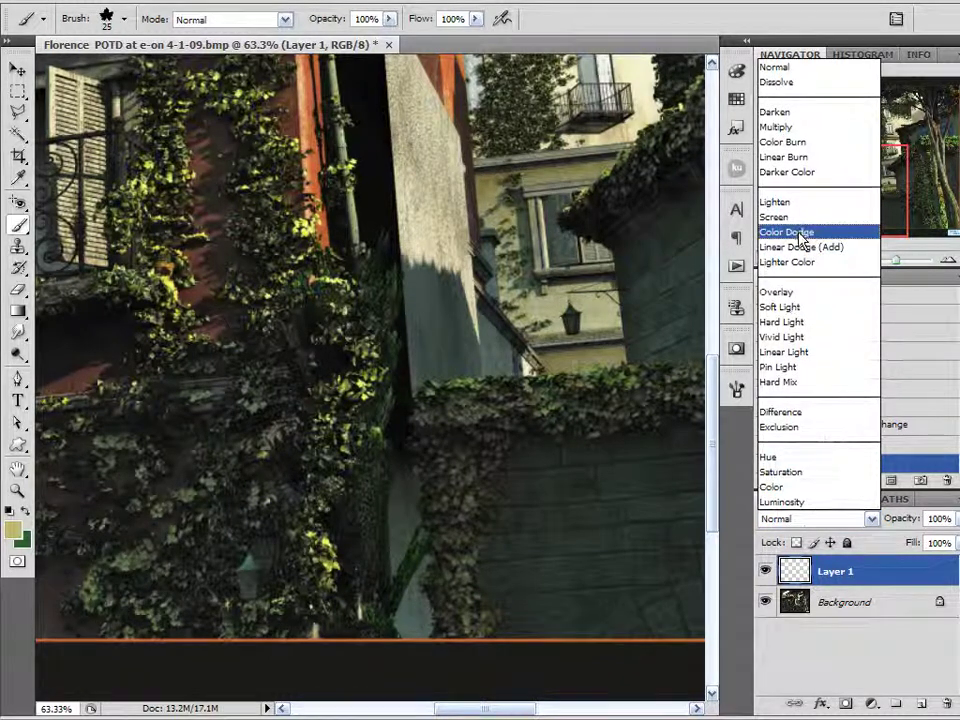
left_click(810, 652)
double_click(840, 566)
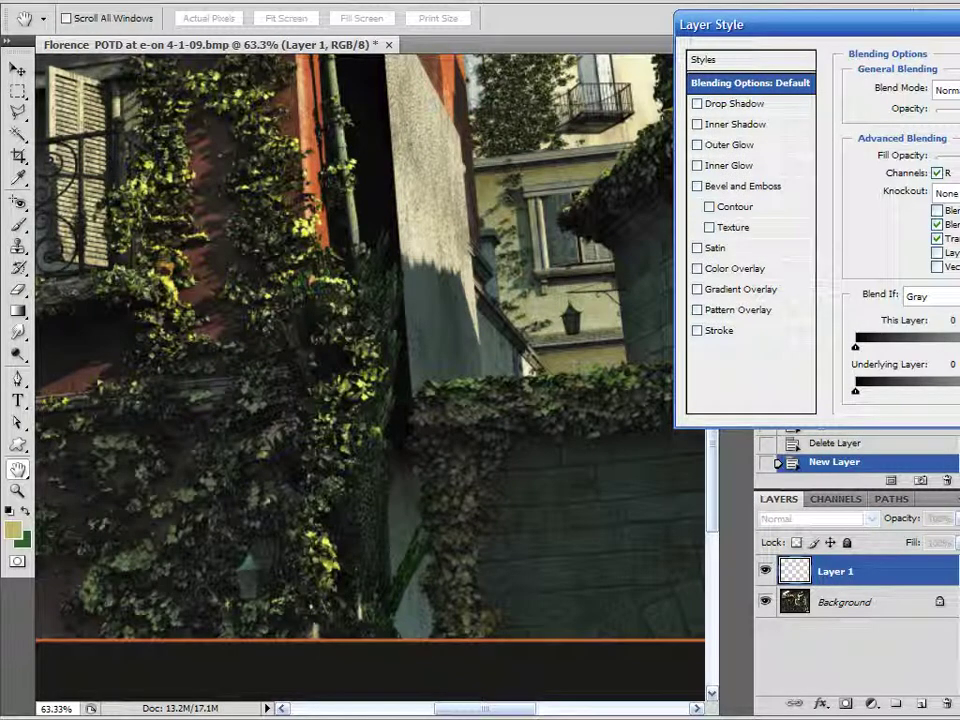
key("Escape")
key("b")
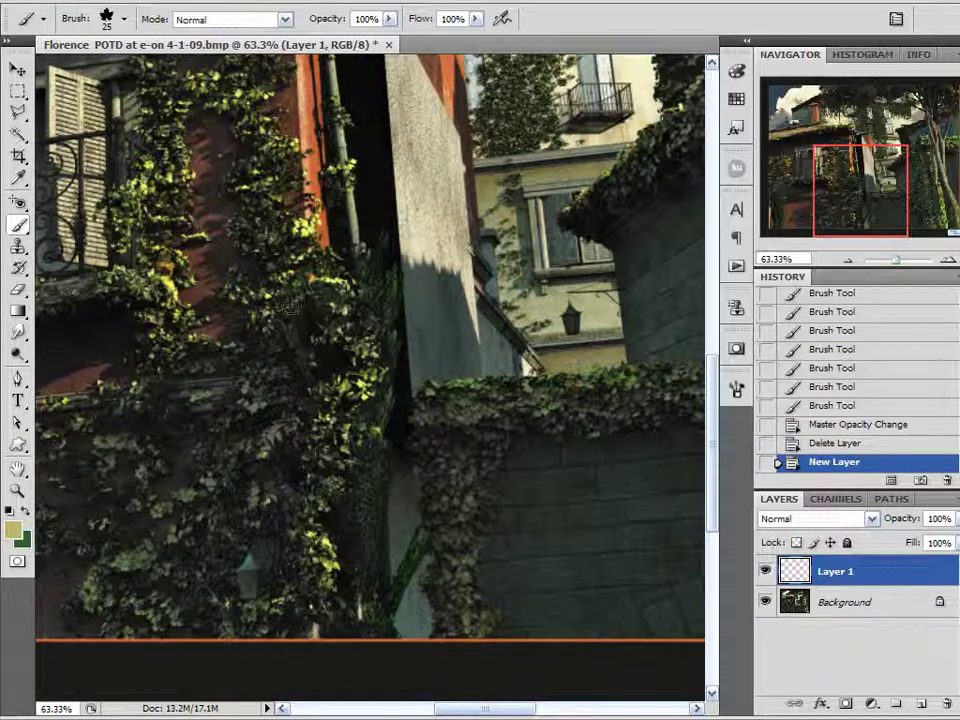
Reduce the leaf brush to 8 px and paint yellow-green leaves down the ivy between the building's two upper windows.
key("bracketleft")
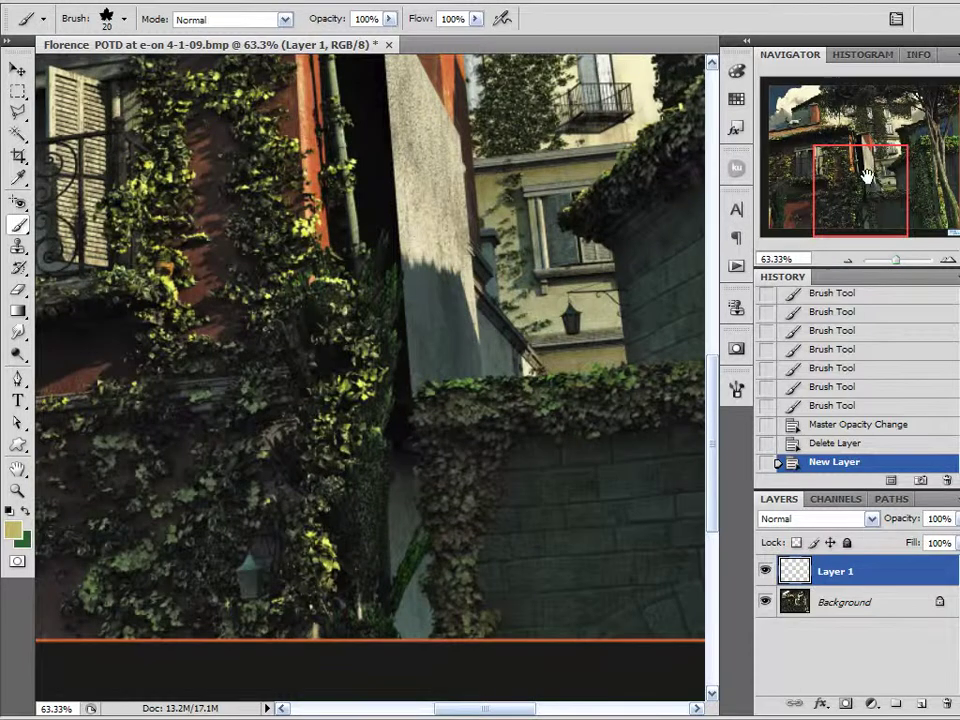
left_click_drag(866, 176, 882, 108)
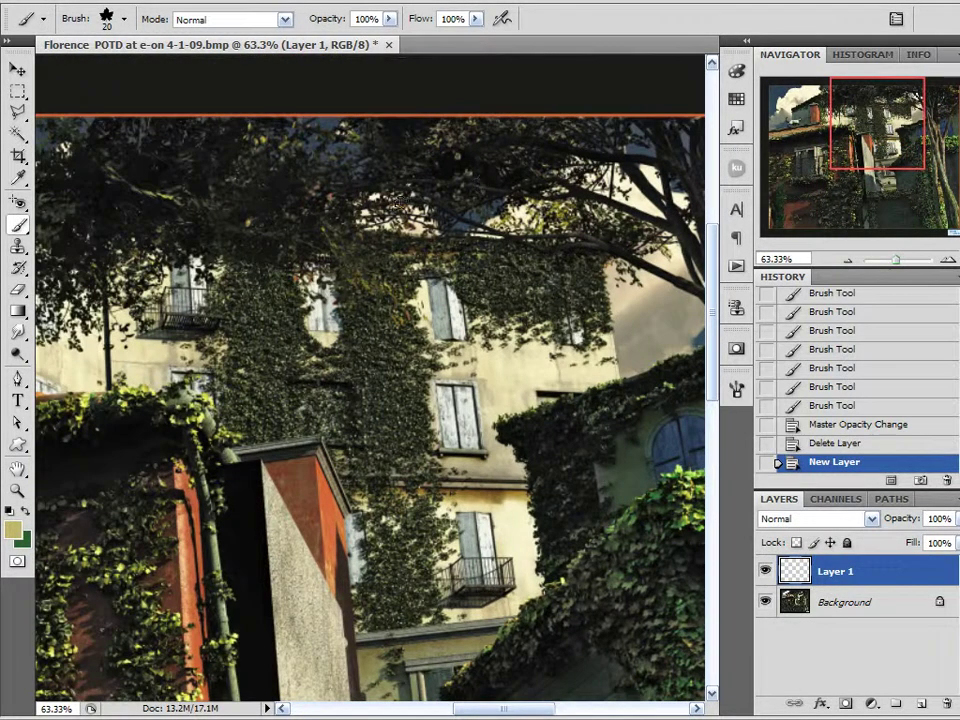
scroll(372, 206, "up", 5)
scroll(366, 388, "up", 2)
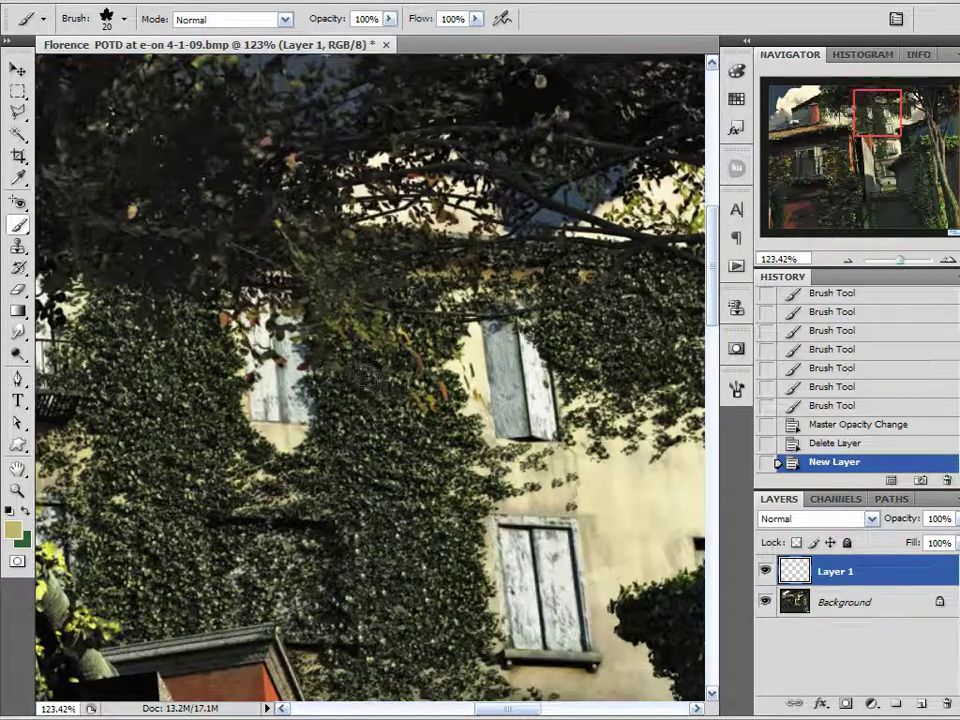
key("bracketleft")
key("bracketleft")
key("bracketleft")
left_click_drag(336, 326, 343, 314)
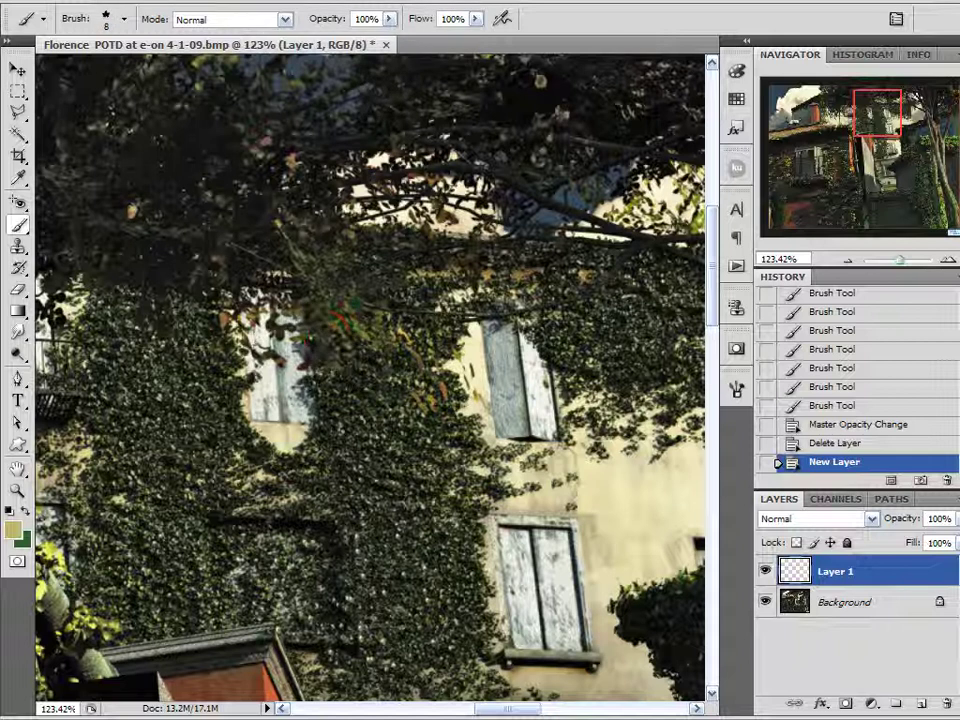
mouse_move(330, 430)
left_mouse_down()
mouse_move(335, 335)
mouse_move(335, 435)
mouse_move(374, 437)
mouse_move(356, 546)
left_mouse_up()
Reduce the leaf brush to 6 px and extend the leaf strand down to the ledge, with a branch beneath the upper-left window.
key("bracketleft")
key("bracketleft")
left_click_drag(354, 442, 361, 604)
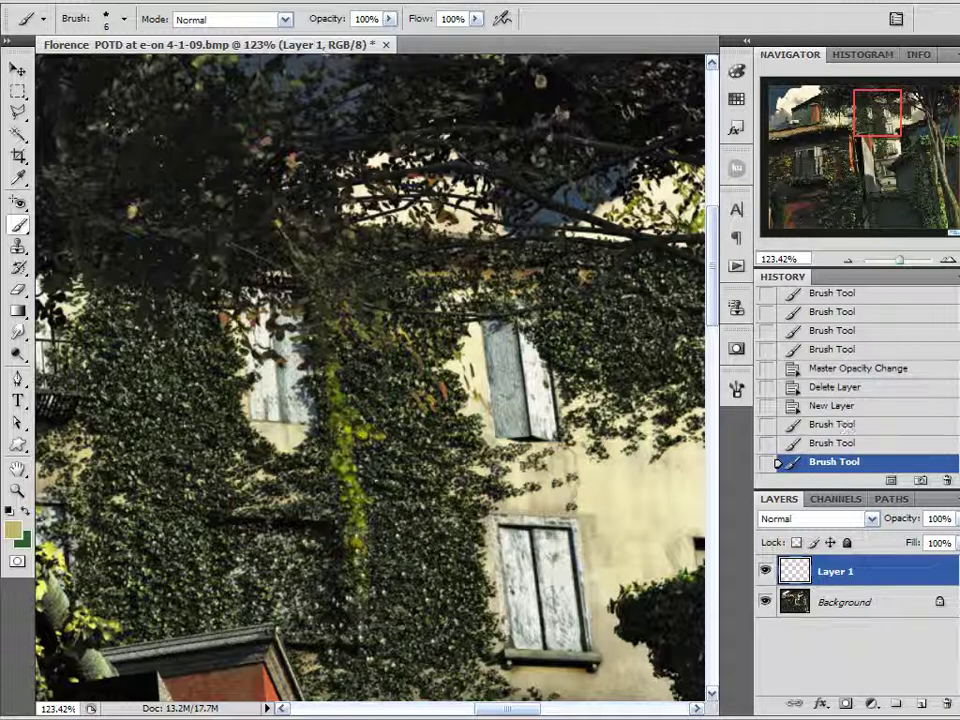
left_click_drag(873, 117, 866, 138)
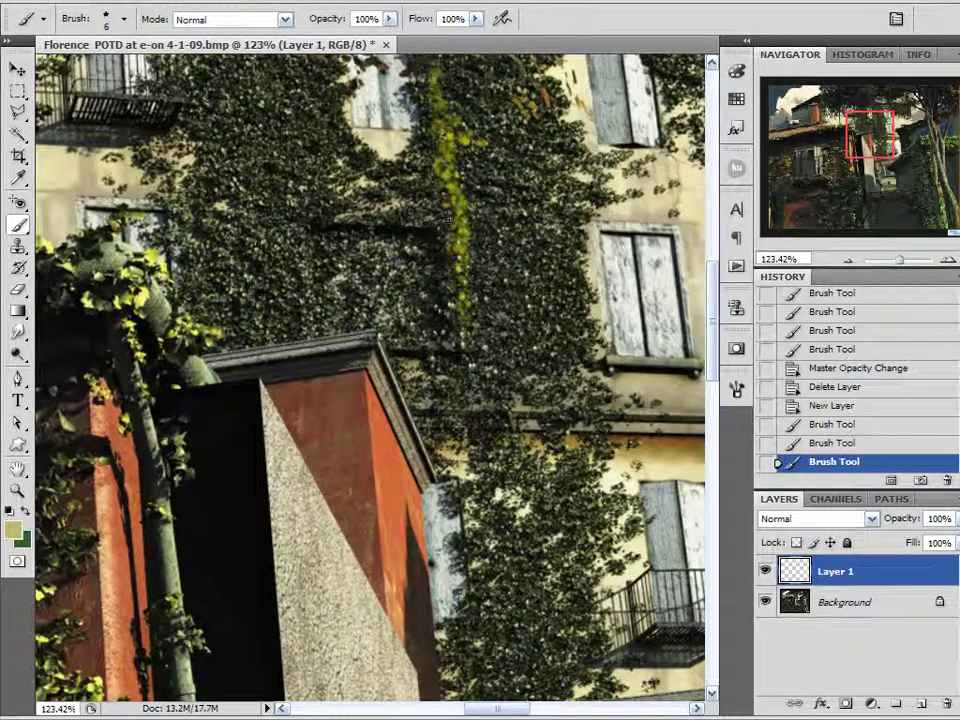
mouse_move(445, 200)
left_mouse_down()
mouse_move(358, 148)
mouse_move(450, 252)
left_mouse_up()
mouse_move(453, 334)
left_mouse_down()
mouse_move(452, 413)
mouse_move(458, 308)
mouse_move(441, 248)
left_mouse_up()
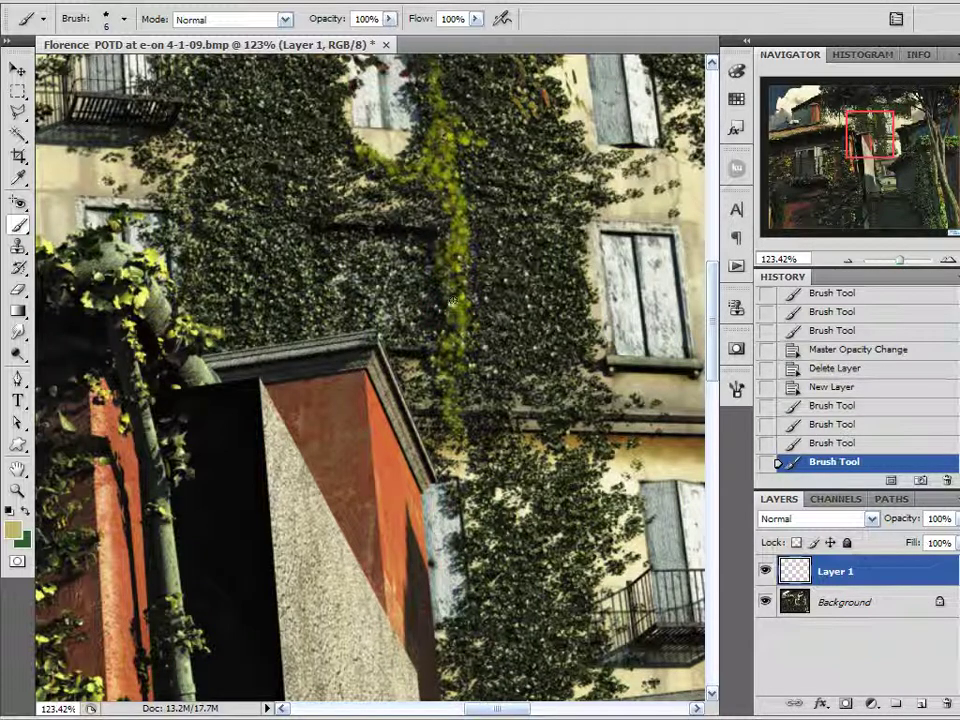
Paint leaves along the ivy edge beside the middle shuttered window and widen the strand toward it, enlarging the brush to 8 px.
left_click_drag(866, 131, 877, 125)
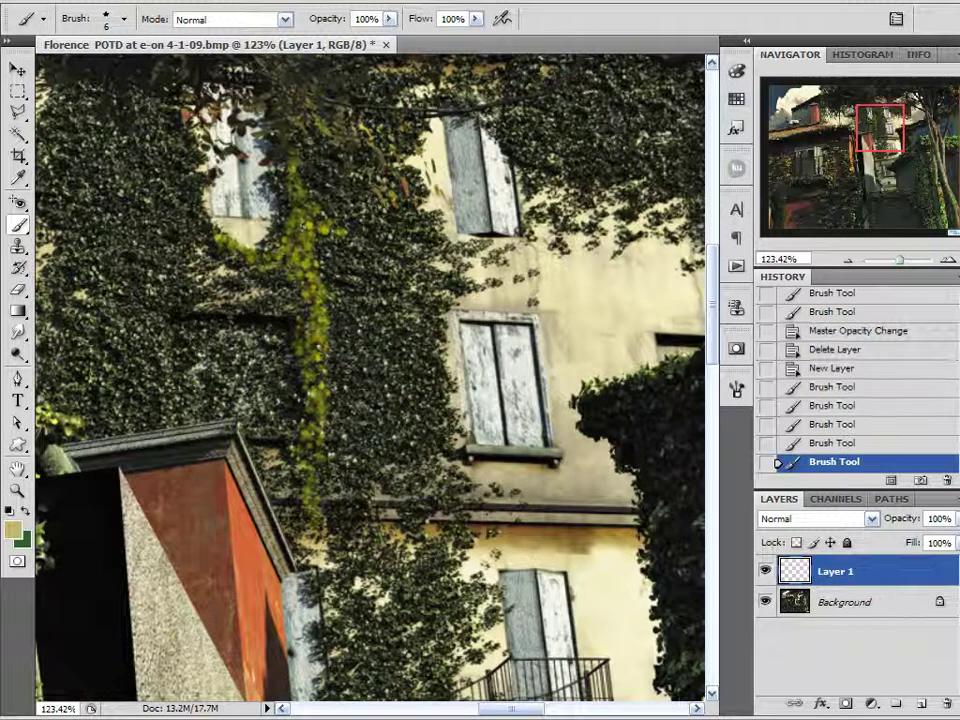
mouse_move(427, 328)
left_mouse_down()
mouse_move(352, 244)
mouse_move(425, 340)
mouse_move(445, 398)
left_mouse_up()
key("bracketright")
key("bracketright")
mouse_move(332, 318)
left_mouse_down()
mouse_move(360, 268)
mouse_move(330, 318)
mouse_move(345, 340)
mouse_move(361, 313)
left_mouse_up()
key("bracketright")
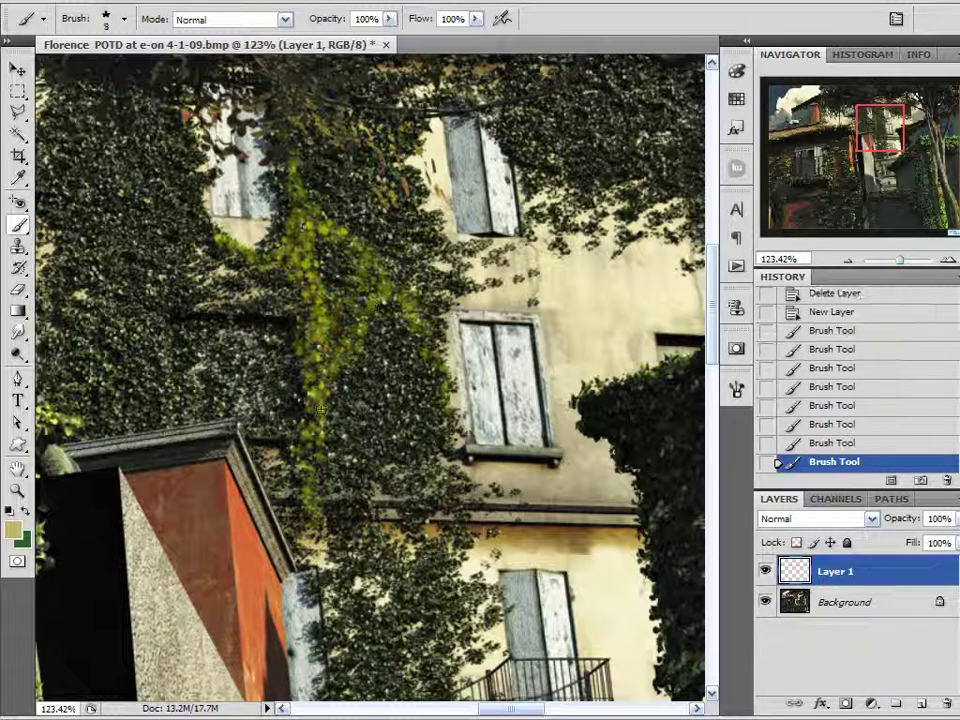
key("bracketleft")
mouse_move(334, 422)
left_mouse_down()
mouse_move(382, 382)
mouse_move(320, 449)
left_mouse_up()
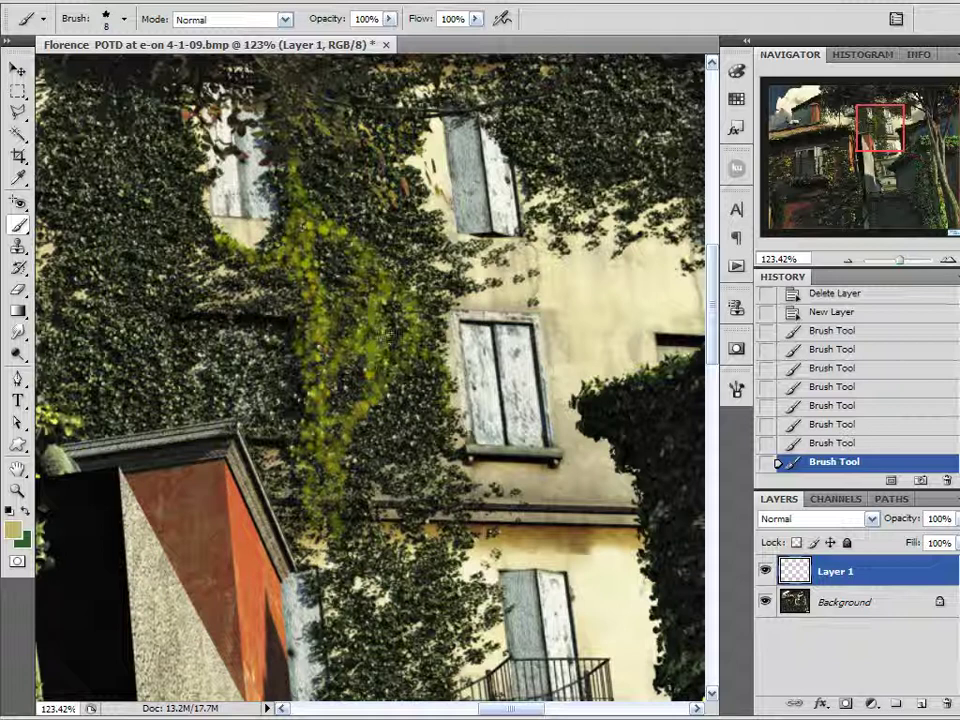
Paint more yellow-green leaves left of the main strand and below the ledge down to the lower roof.
mouse_move(282, 335)
left_mouse_down()
mouse_move(268, 345)
mouse_move(258, 280)
left_mouse_up()
mouse_move(336, 566)
left_mouse_down()
mouse_move(294, 548)
mouse_move(336, 534)
left_mouse_up()
mouse_move(392, 285)
left_mouse_down()
mouse_move(340, 220)
mouse_move(352, 222)
mouse_move(315, 217)
mouse_move(259, 244)
mouse_move(183, 190)
mouse_move(186, 172)
mouse_move(233, 247)
mouse_move(178, 326)
mouse_move(195, 295)
left_mouse_up()
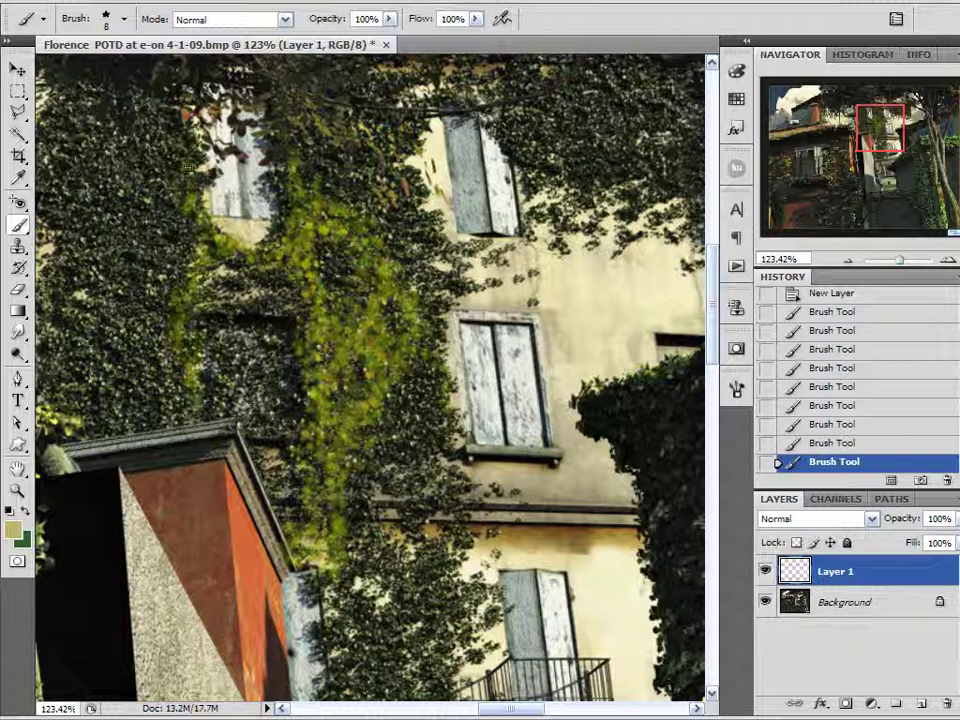
left_click(348, 590)
left_click_drag(876, 132, 880, 148)
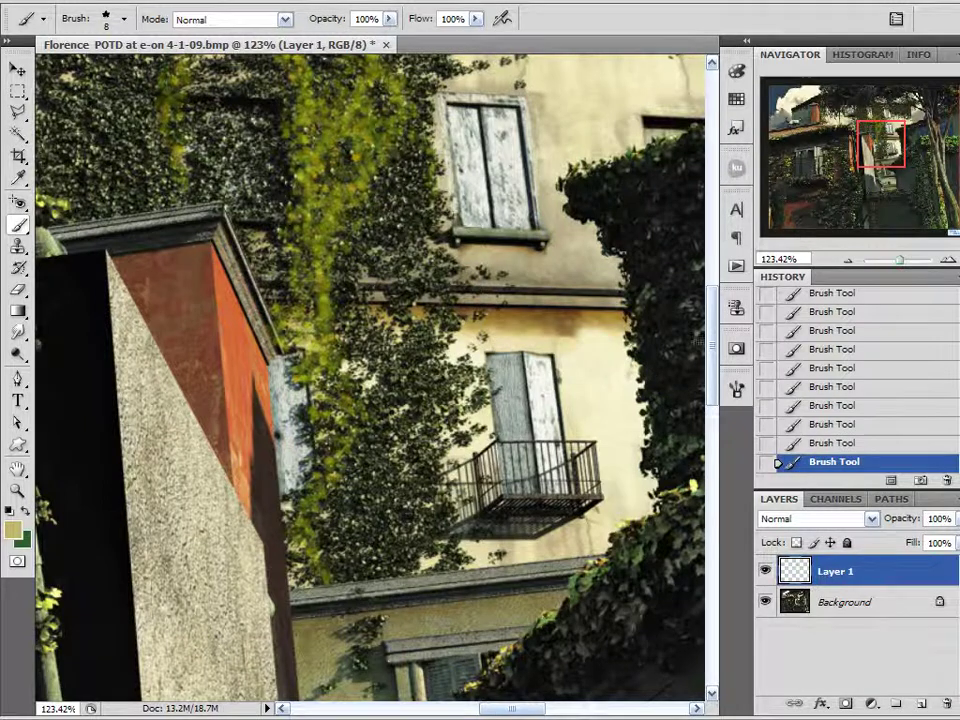
Turn on Texture for the 8 px leaf brush.
left_click(737, 390)
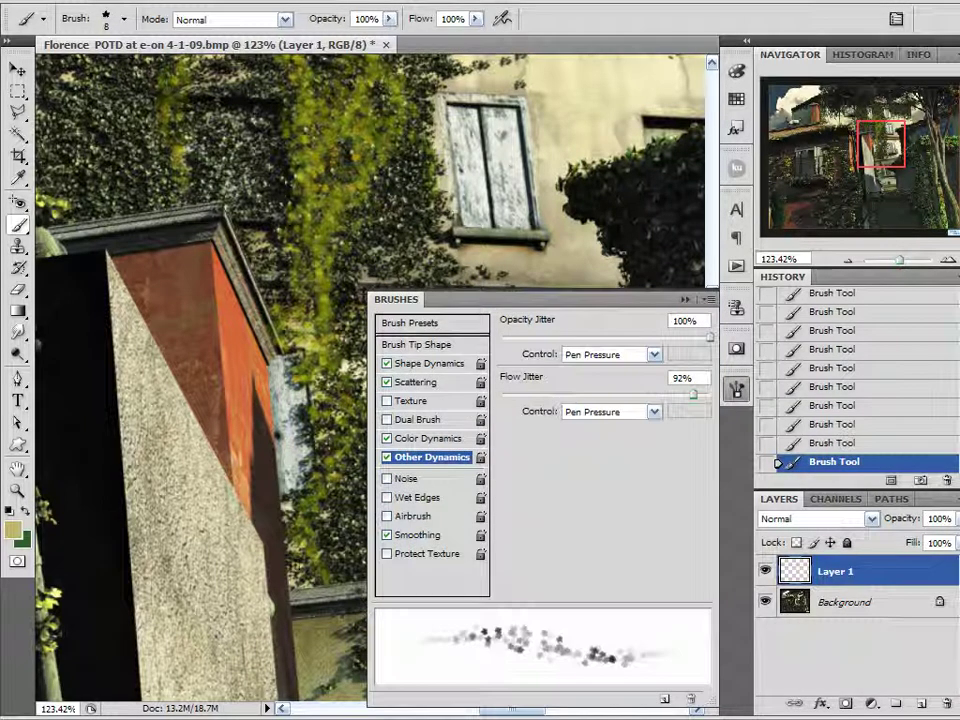
left_click(410, 400)
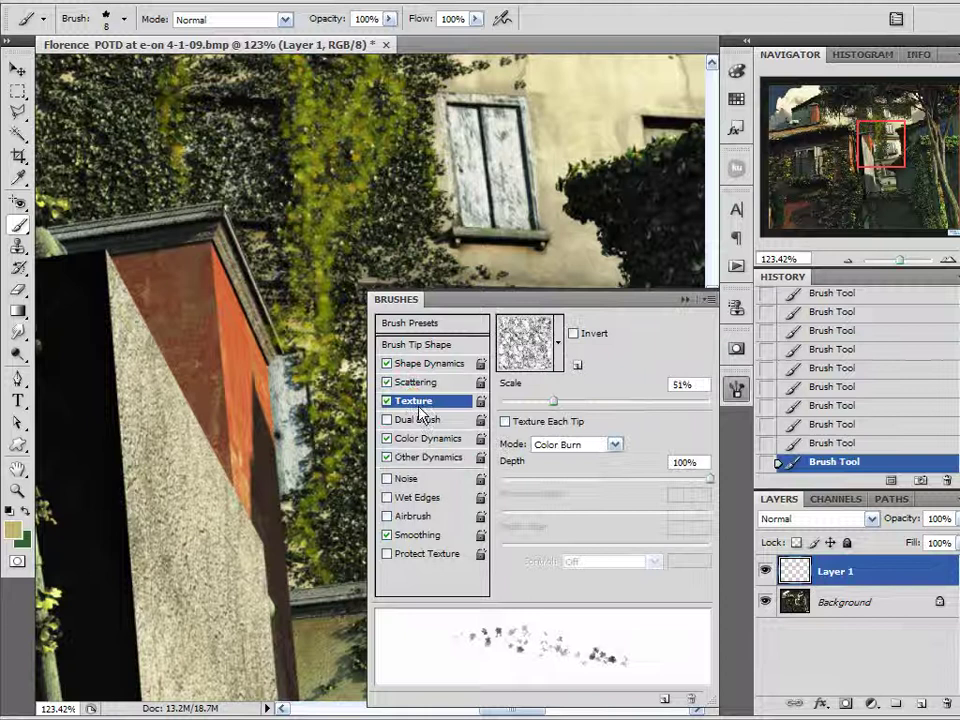
Browse the available texture patterns and pattern libraries for the leaf brush, then close the brush settings.
left_click(527, 345)
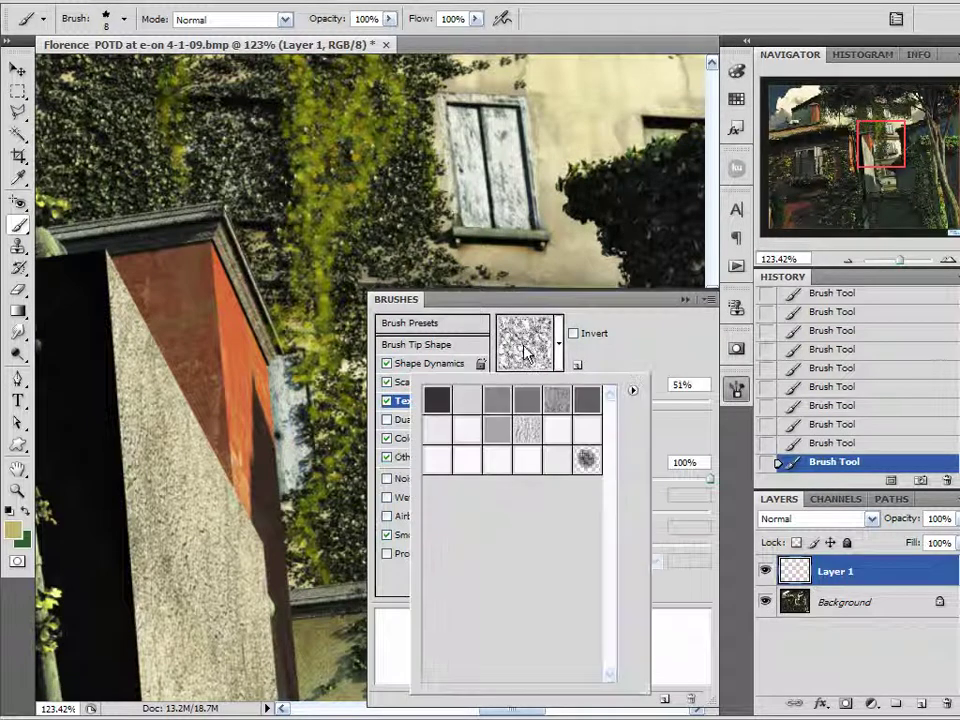
double_click(590, 390)
left_click(530, 360)
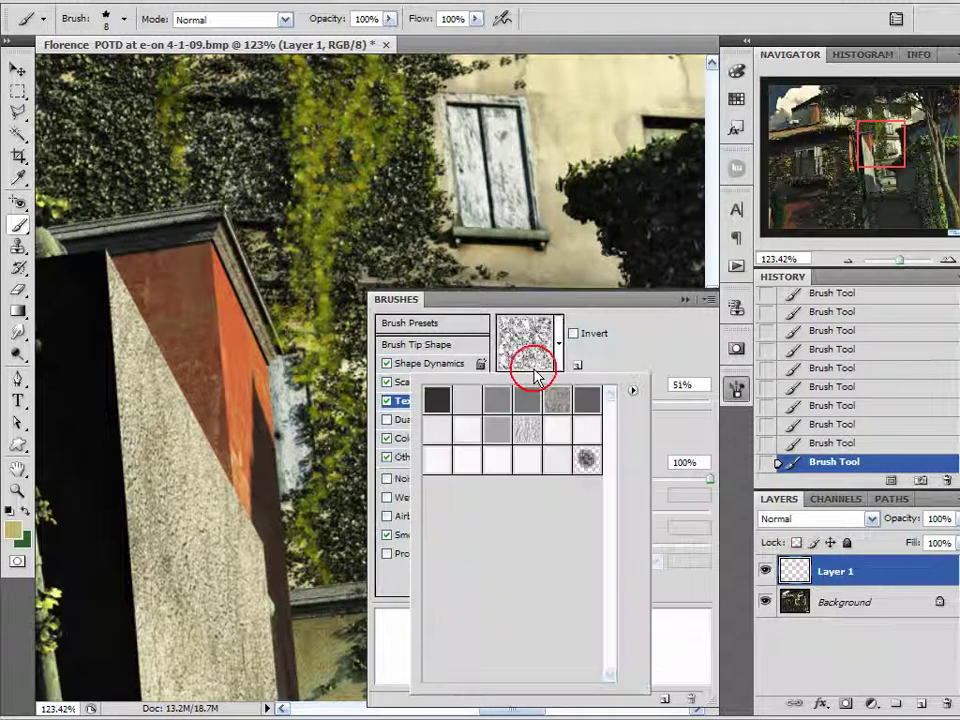
left_click(632, 390)
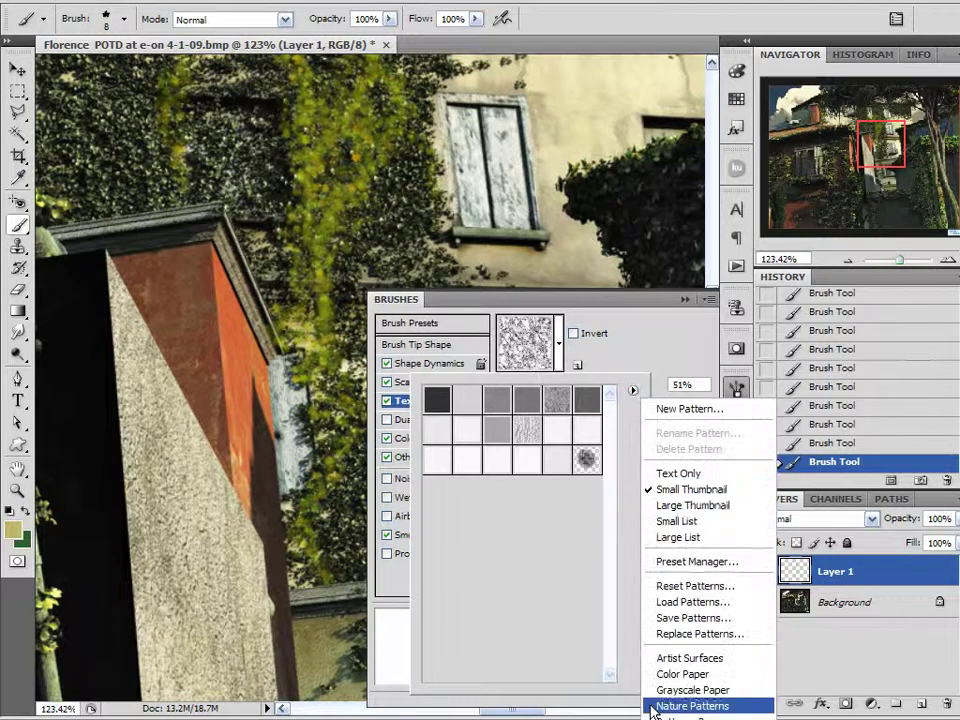
left_click(670, 342)
left_click(663, 346)
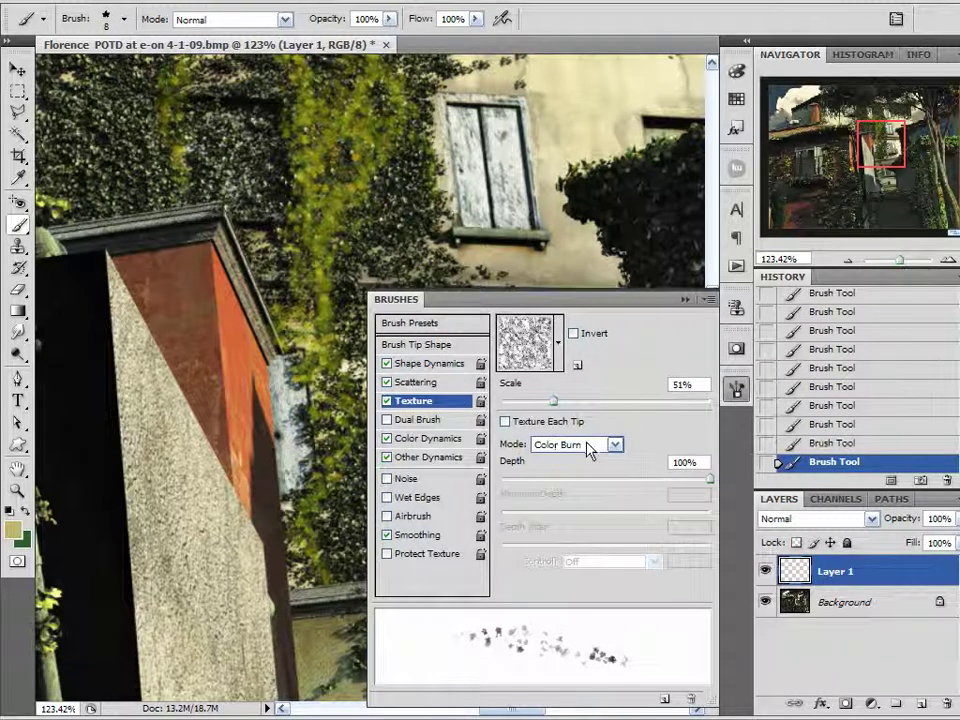
left_click(737, 388)
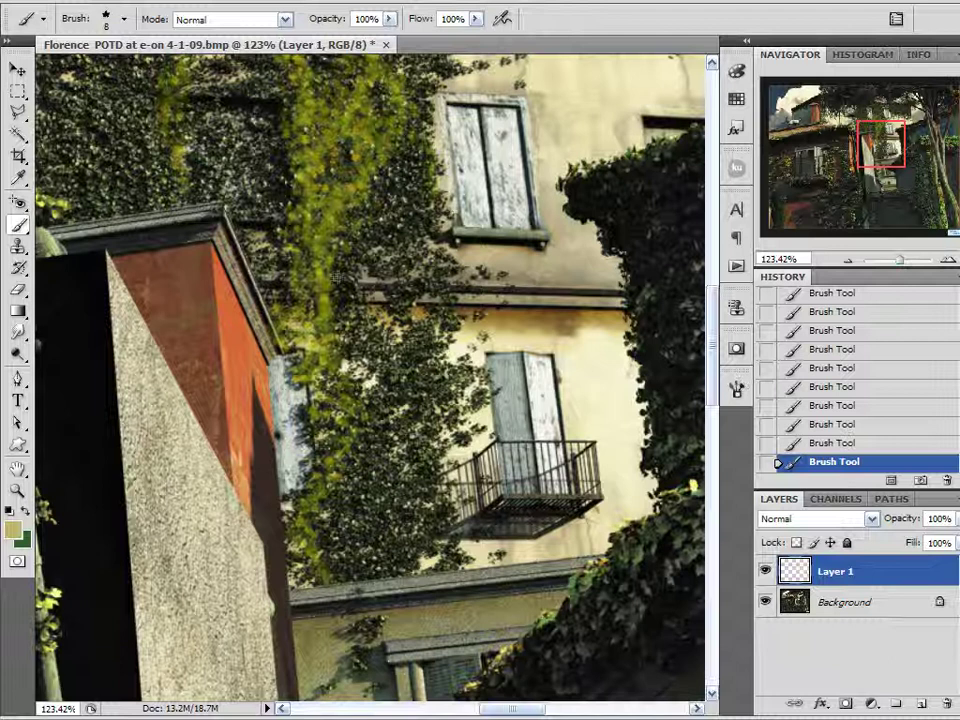
Replace the painted leaf layer with a new empty layer and paint a yellow-green leaf strand down the ivy to the lower roof.
left_click(946, 704)
left_click(921, 704)
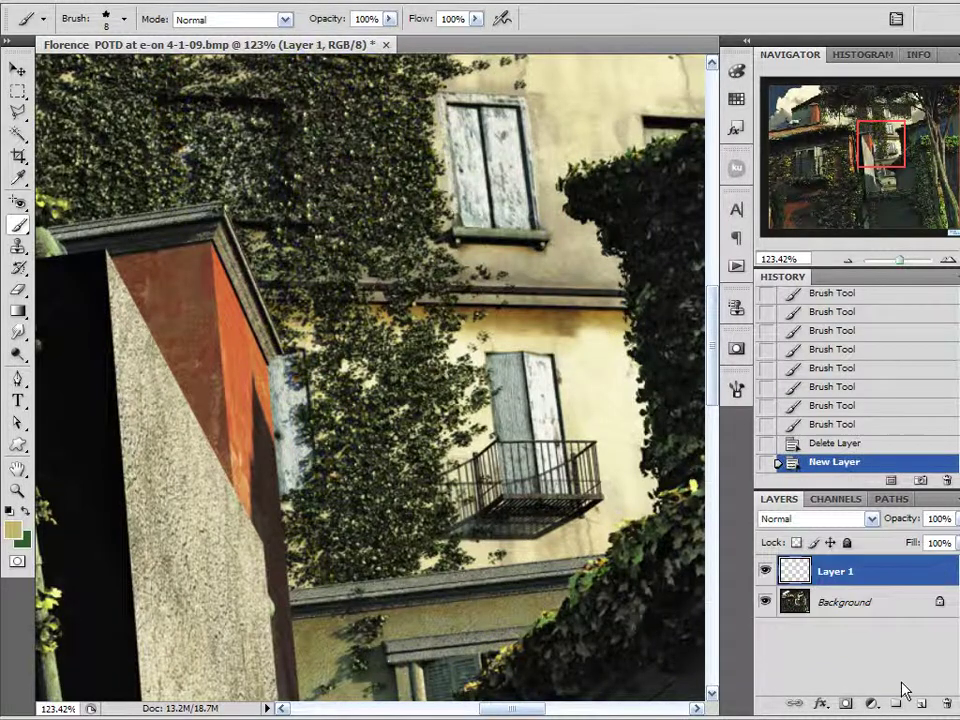
mouse_move(320, 160)
left_mouse_down()
mouse_move(295, 295)
mouse_move(310, 290)
mouse_move(301, 290)
mouse_move(327, 355)
mouse_move(314, 357)
mouse_move(322, 381)
mouse_move(358, 413)
left_mouse_up()
left_click_drag(308, 490, 320, 553)
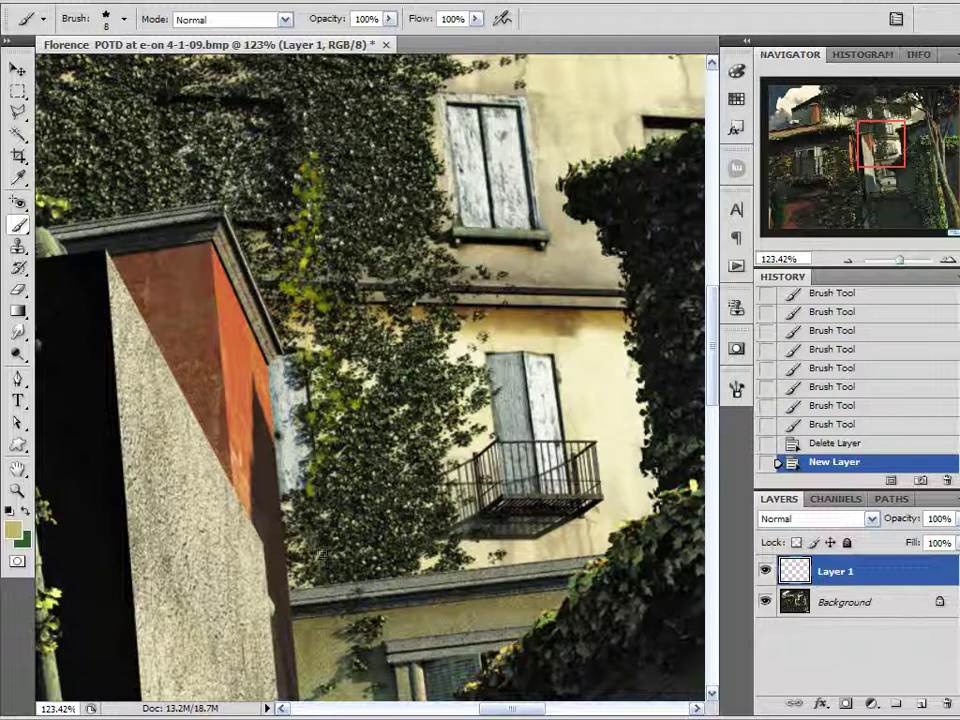
mouse_move(230, 400)
left_mouse_down()
mouse_move(245, 225)
mouse_move(232, 200)
left_mouse_up()
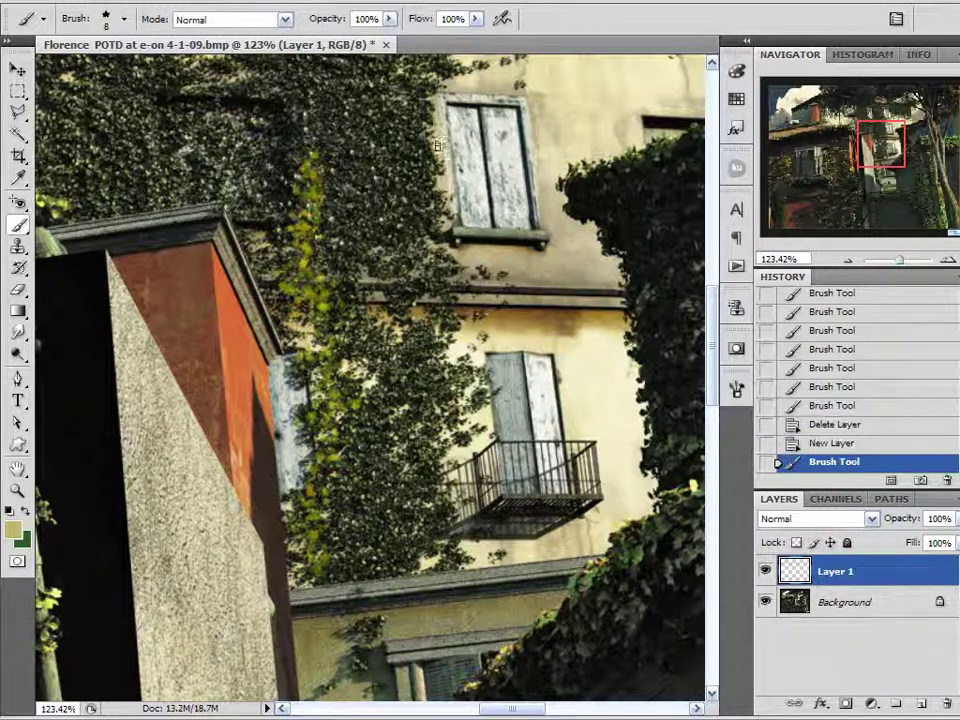
Extend the leaf strand up to the upper-left window and around its sides, reducing the brush to 7 px.
left_click_drag(876, 142, 871, 119)
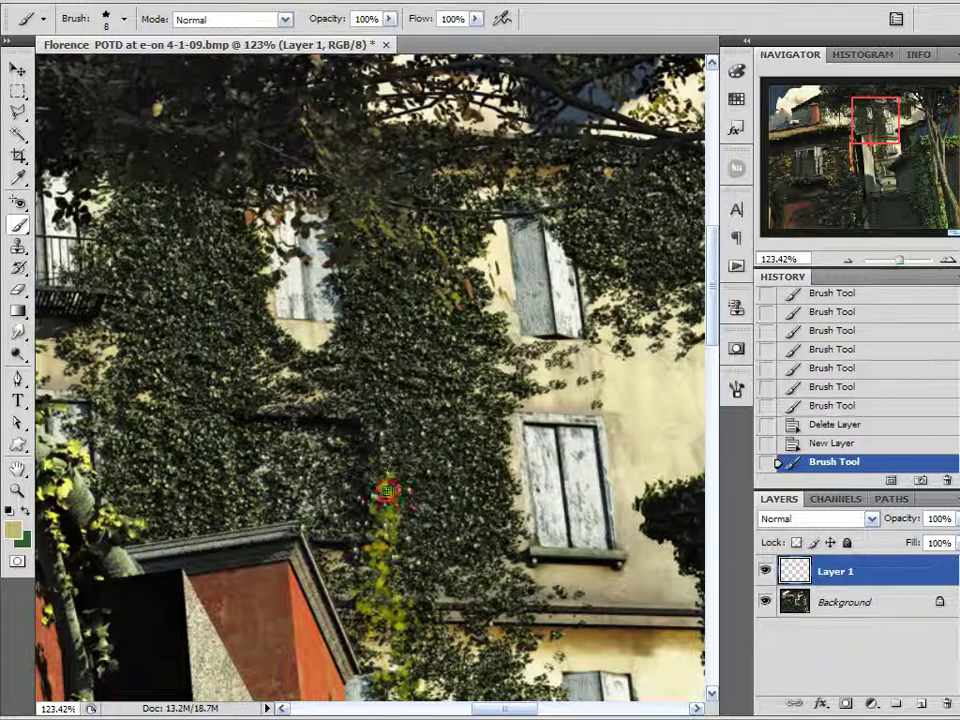
mouse_move(375, 420)
left_mouse_down()
mouse_move(265, 310)
mouse_move(353, 294)
mouse_move(336, 236)
left_mouse_up()
key("bracketleft")
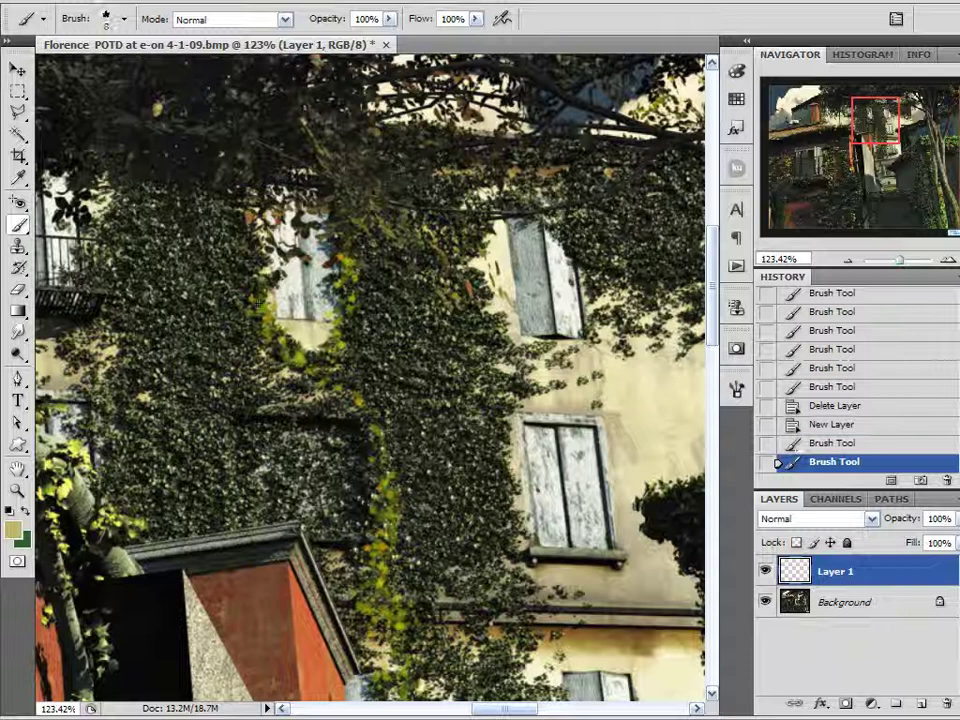
mouse_move(260, 250)
left_mouse_down()
mouse_move(256, 303)
mouse_move(248, 220)
mouse_move(286, 422)
left_mouse_up()
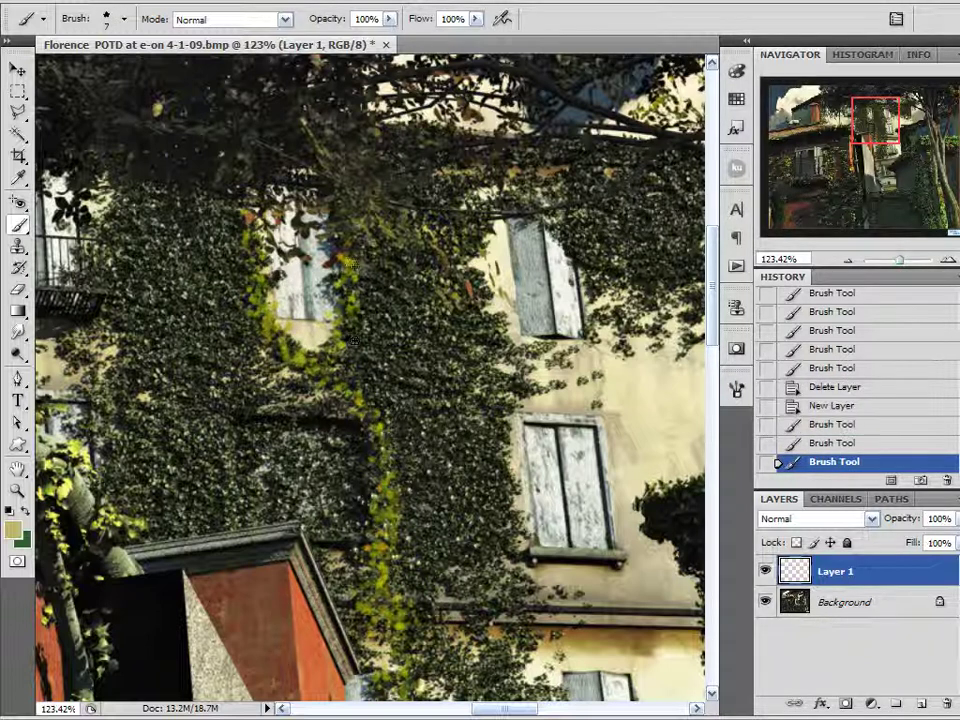
Thicken the leaves around the upper-left window, mainly on its right side, and add a branch leftward beneath it.
left_click_drag(355, 341, 337, 385)
mouse_move(282, 416)
left_mouse_down()
mouse_move(362, 434)
mouse_move(239, 413)
left_mouse_up()
left_click(249, 329)
mouse_move(379, 328)
left_mouse_down()
mouse_move(416, 258)
mouse_move(362, 387)
mouse_move(396, 237)
mouse_move(348, 387)
mouse_move(367, 224)
mouse_move(354, 356)
left_mouse_up()
mouse_move(250, 234)
left_mouse_down()
mouse_move(212, 205)
mouse_move(250, 232)
mouse_move(264, 284)
left_mouse_up()
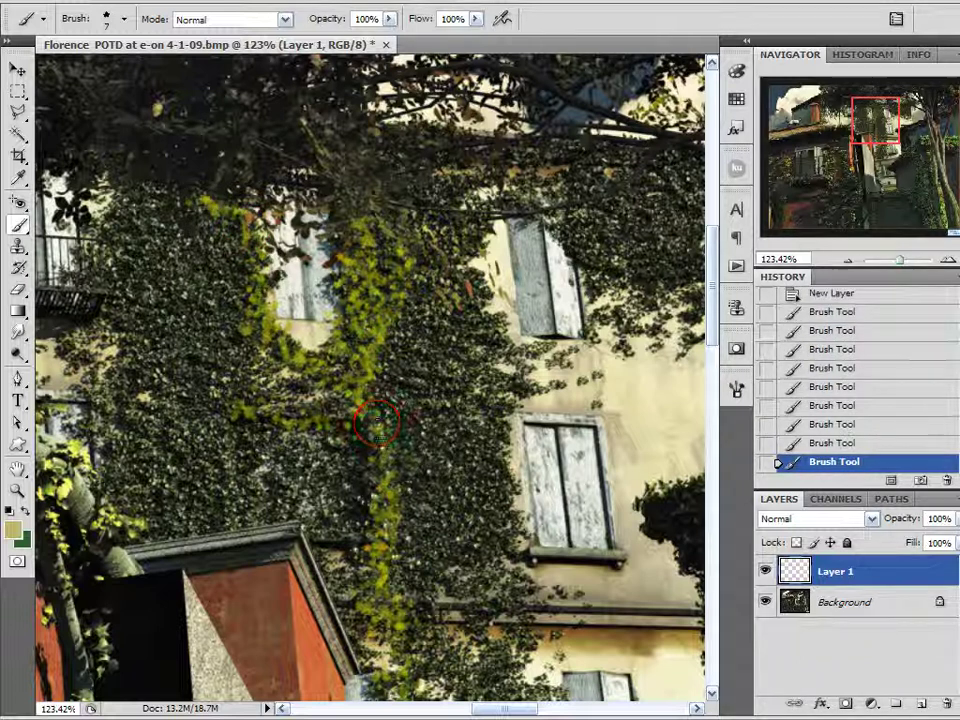
left_click_drag(284, 328, 288, 350)
Set the leaf layer's blending mode to Color Dodge.
mouse_move(857, 120)
left_mouse_down()
mouse_move(864, 147)
mouse_move(869, 128)
left_mouse_up()
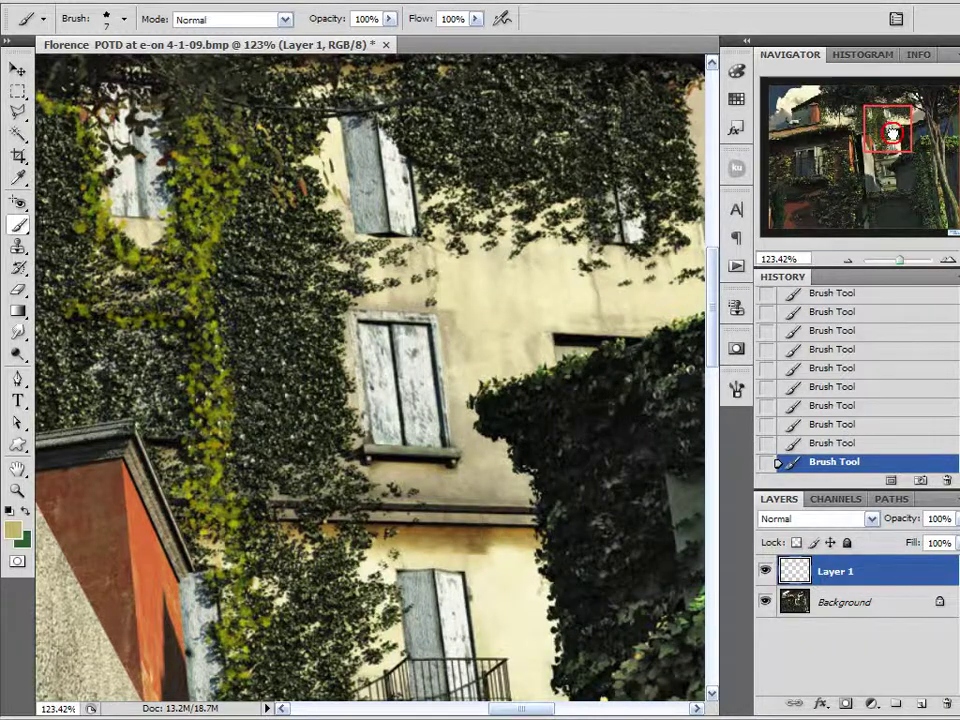
left_click_drag(509, 346, 589, 141)
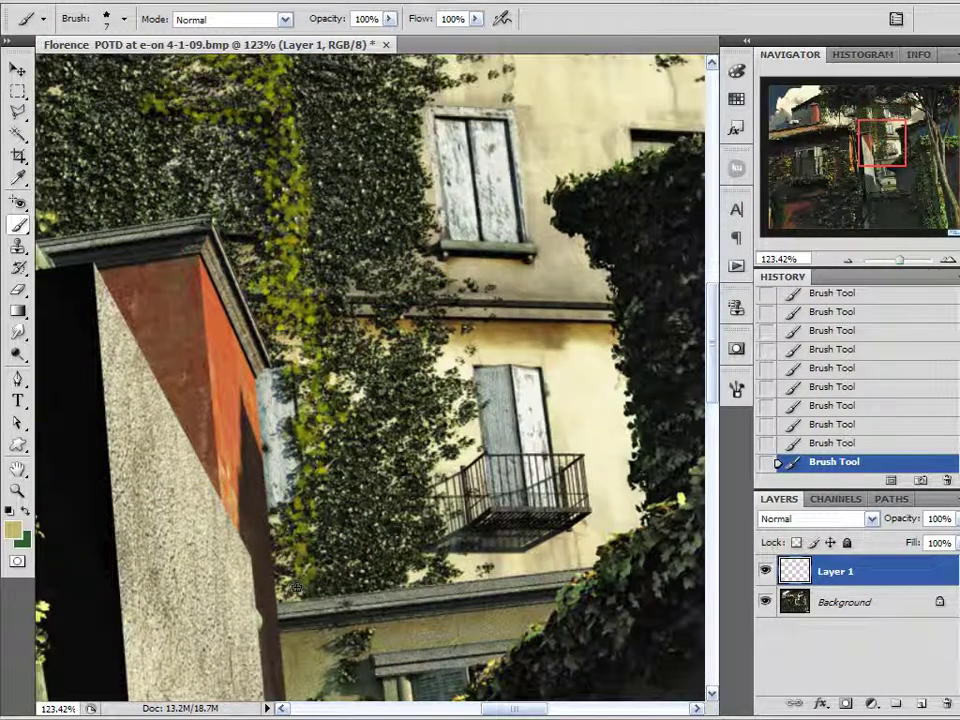
left_click(812, 517)
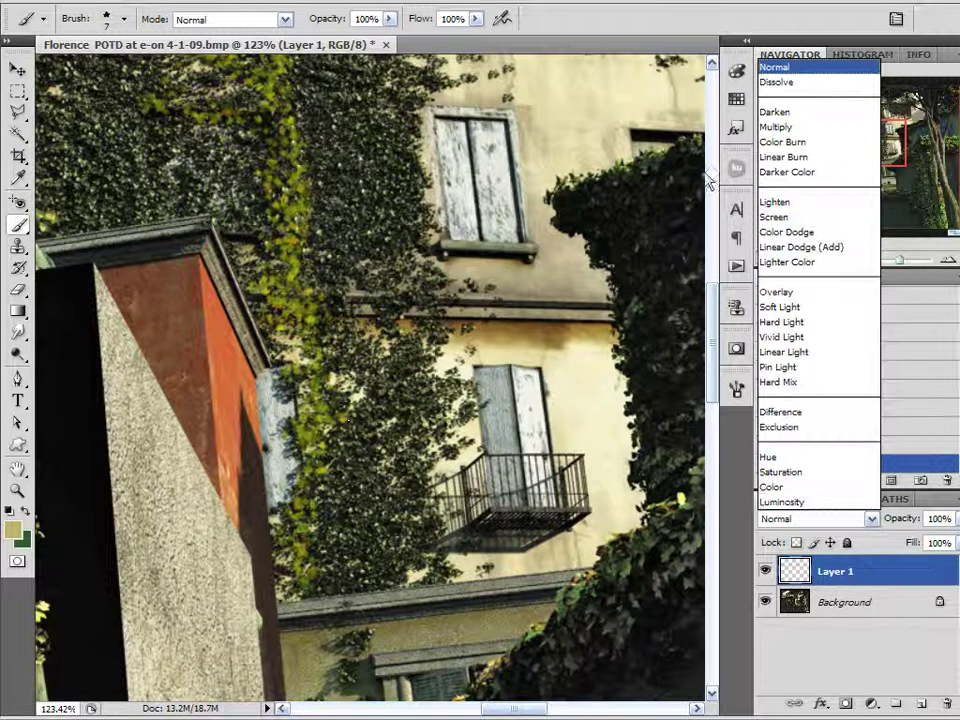
left_click(790, 232)
Enlarge the brush to 8 px and paint more leaves along the strand between the upper-left window and the ledge.
scroll(561, 263, "up", 5)
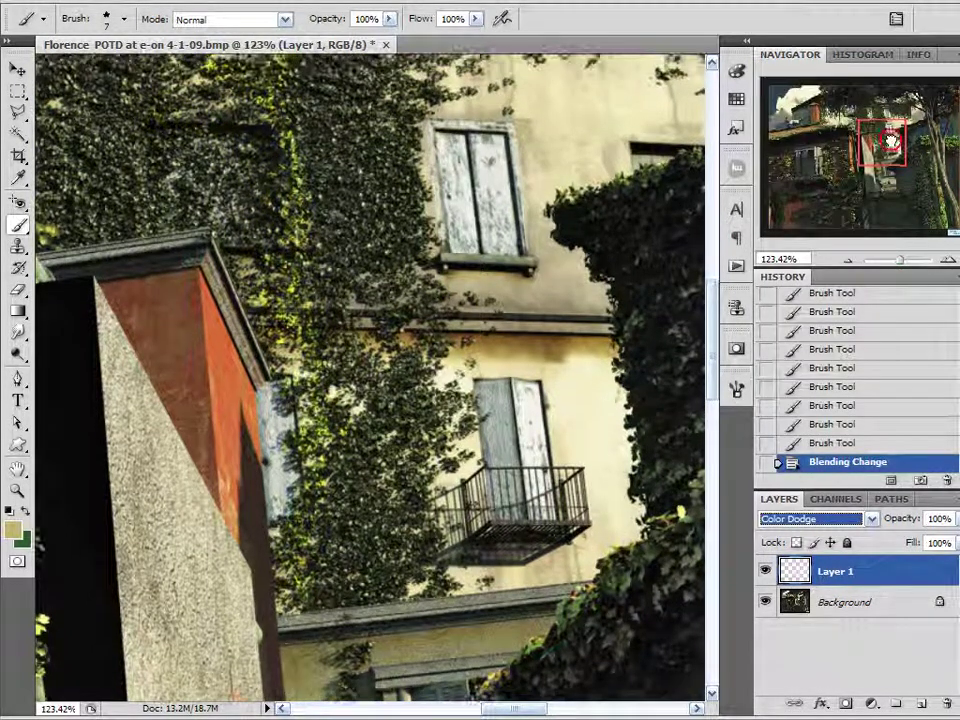
left_click_drag(222, 250, 169, 142)
key("bracketright")
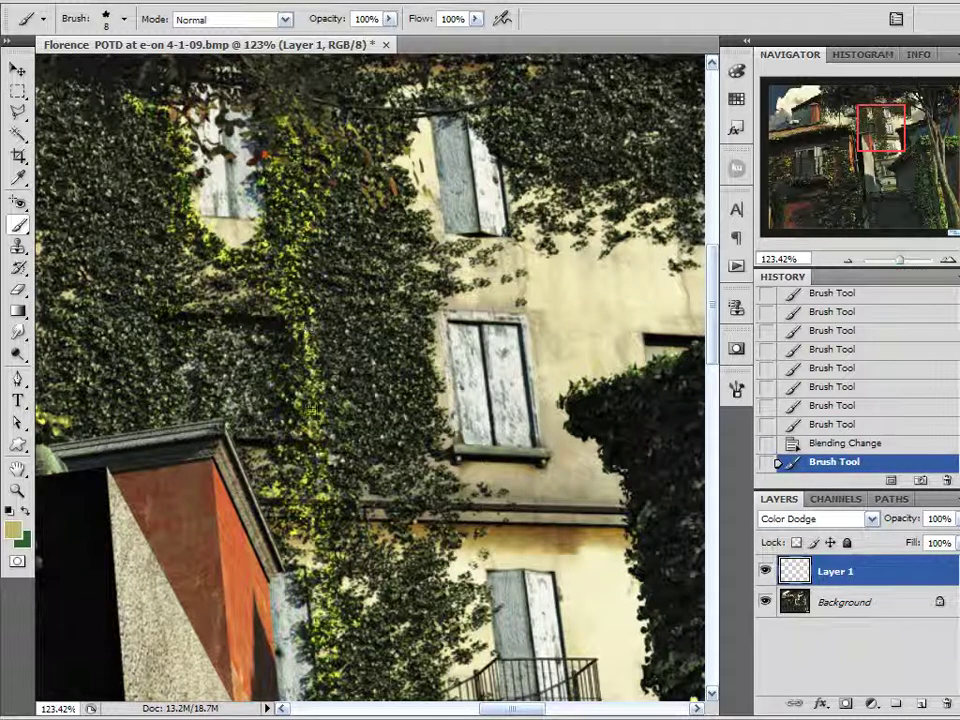
left_click_drag(307, 338, 297, 312)
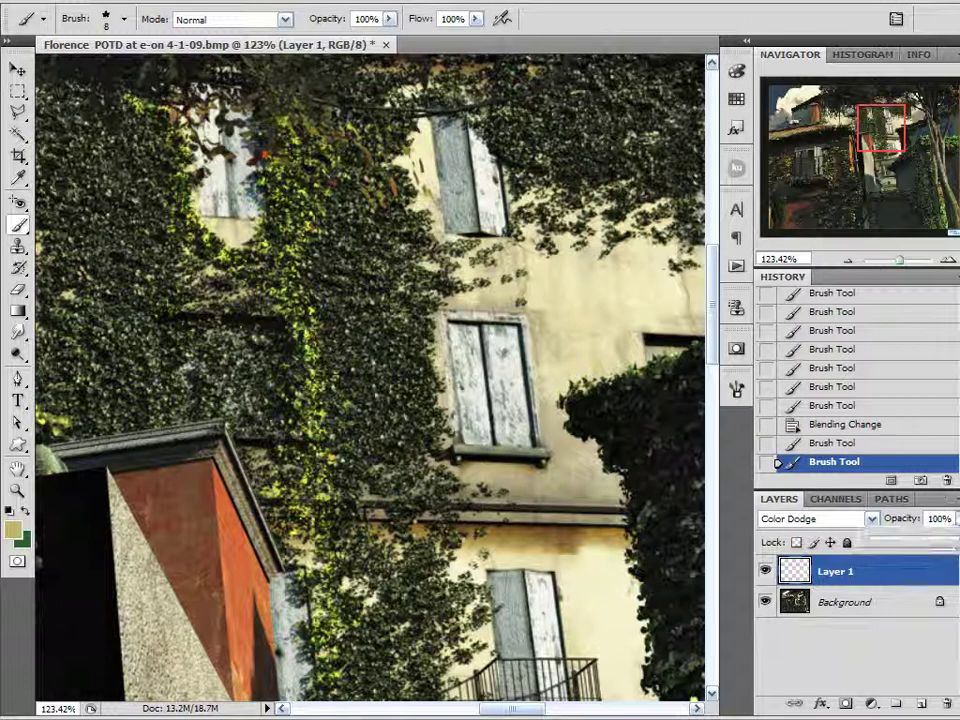
Lower the leaf layer's opacity to 68% and add more leaves along the main strand and on the ivy left of the balcony.
mouse_move(955, 519)
left_mouse_down()
mouse_move(929, 541)
mouse_move(937, 543)
left_mouse_up()
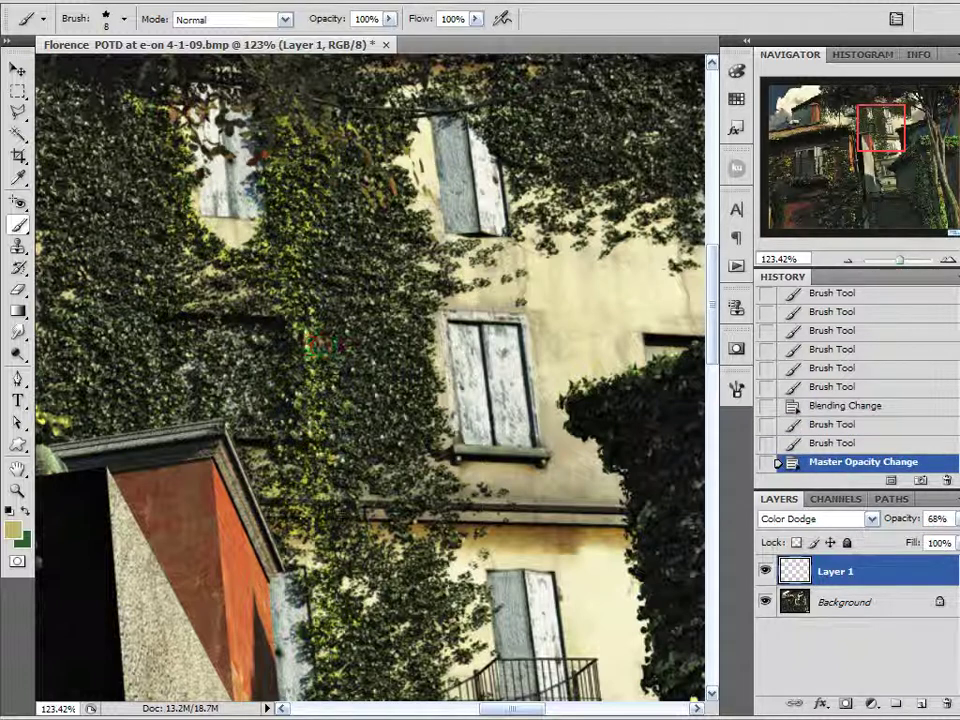
left_click(356, 501)
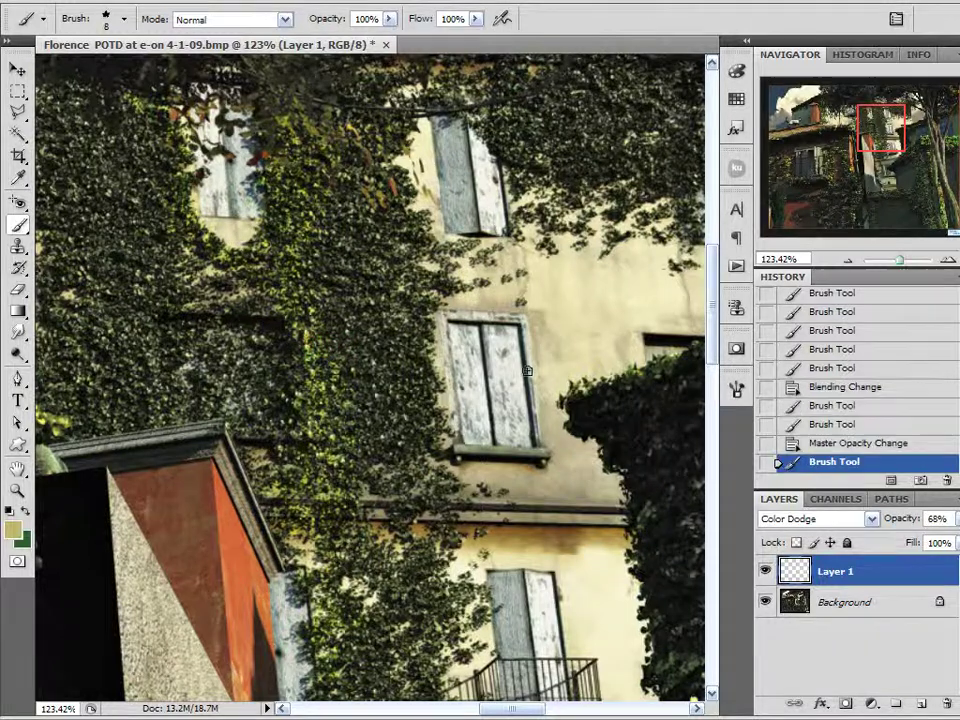
left_click_drag(888, 134, 895, 165)
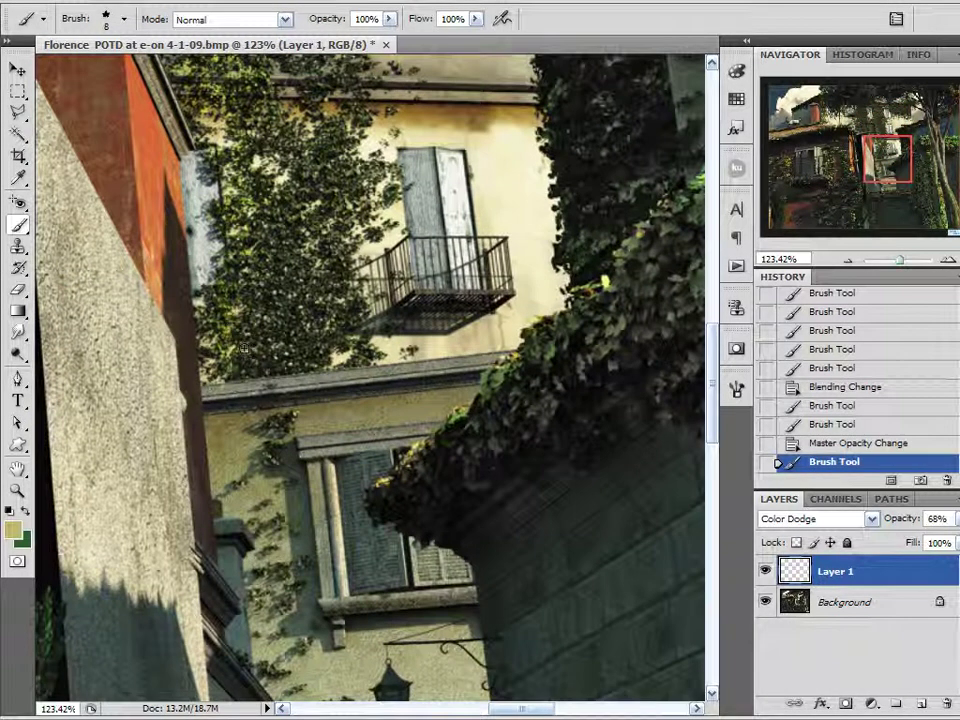
left_click(259, 144)
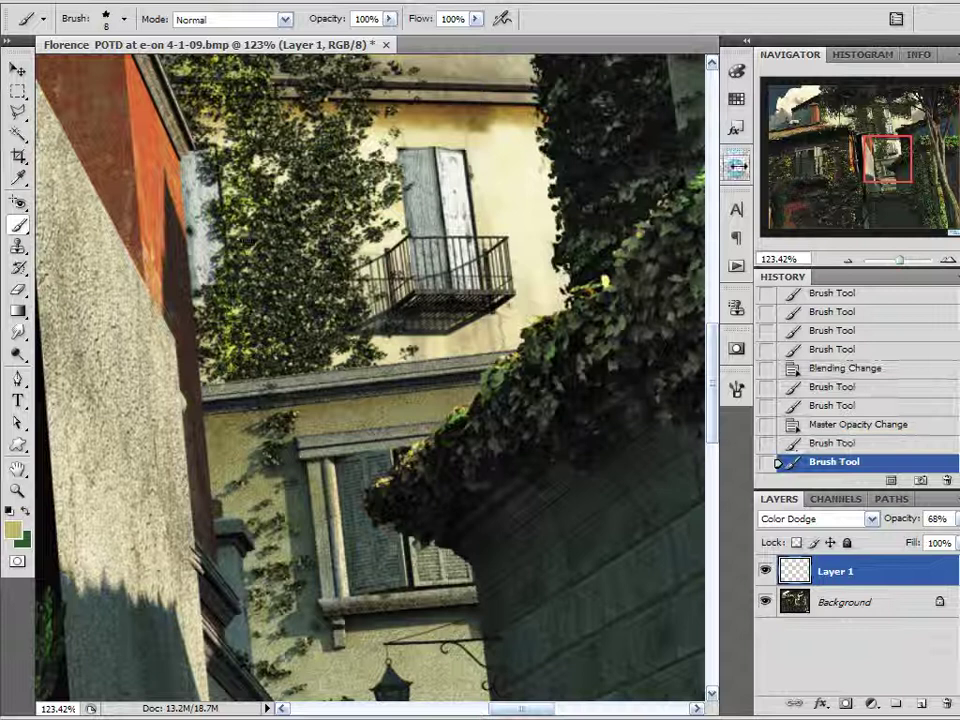
Paint additional leaves into the ivy left of the balcony and beside the upper-left window.
left_click(480, 227)
key("space")
left_click_drag(283, 163, 369, 315)
scroll(368, 315, "up", 8)
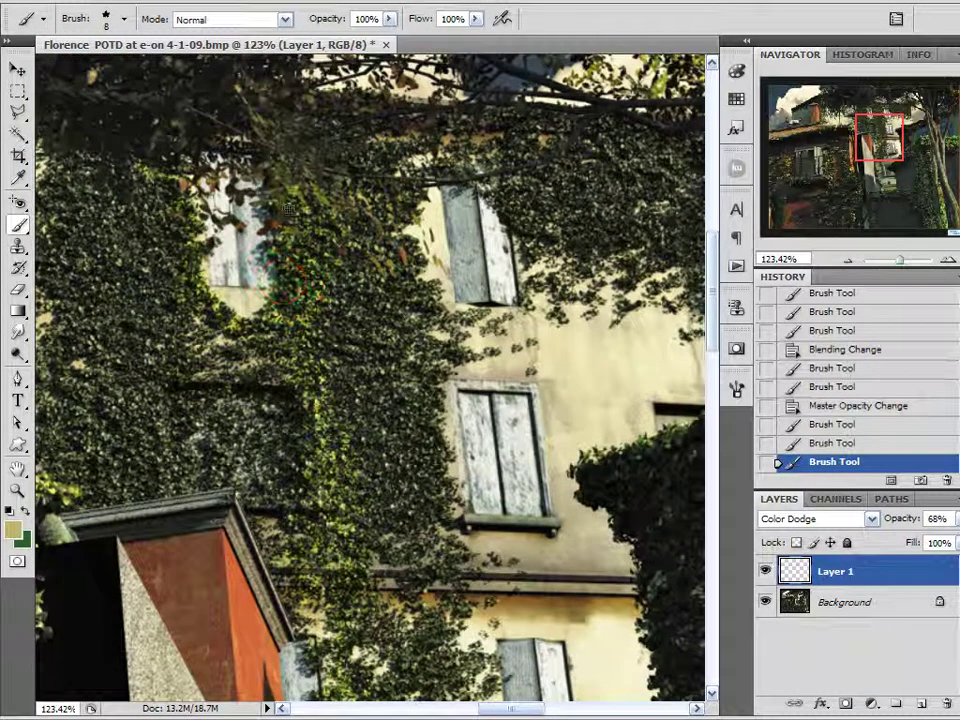
Paint leaves over the ivy to the right of the upper shuttered window and along the building's far right edge.
scroll(191, 173, "right", 7)
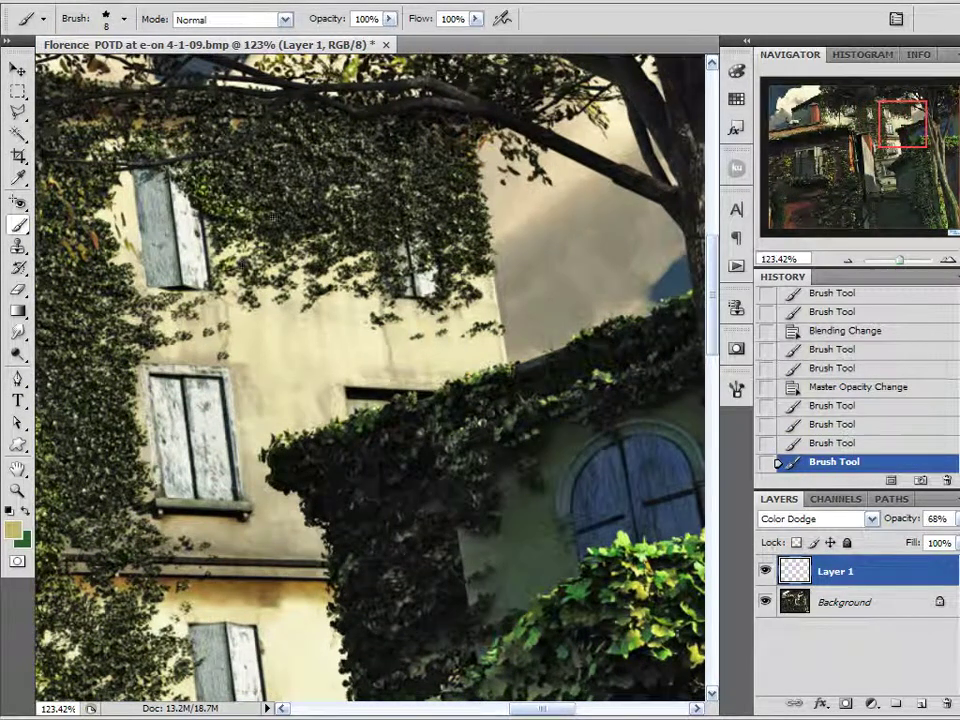
mouse_move(248, 153)
left_mouse_down()
mouse_move(231, 178)
mouse_move(240, 188)
mouse_move(268, 126)
mouse_move(208, 142)
mouse_move(200, 128)
mouse_move(225, 122)
left_mouse_up()
left_click(206, 175)
left_click(246, 407)
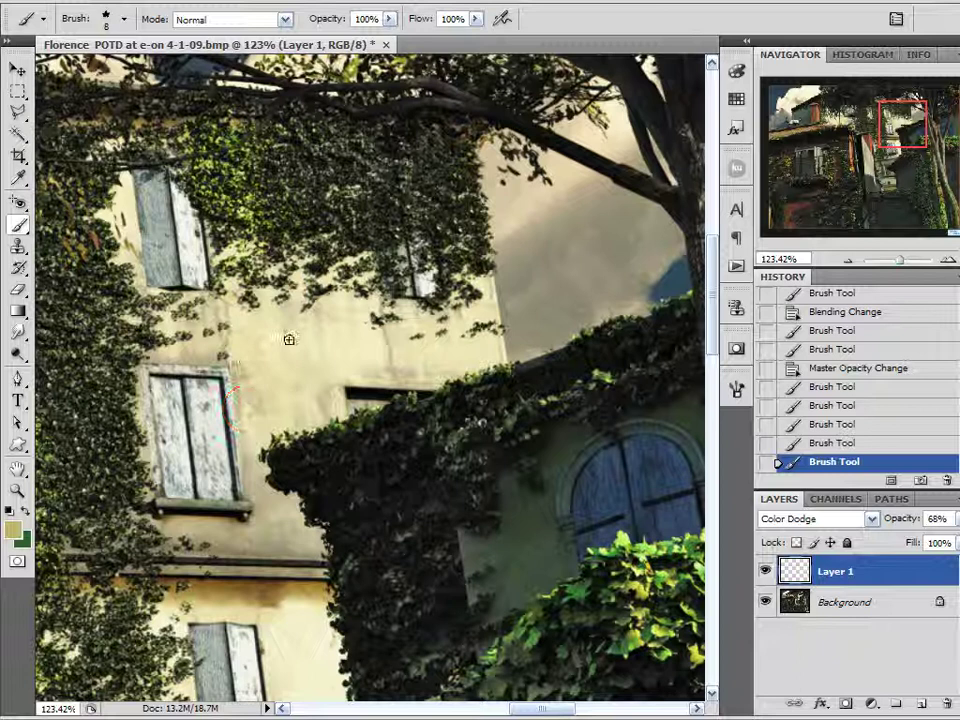
left_click_drag(562, 218, 514, 274)
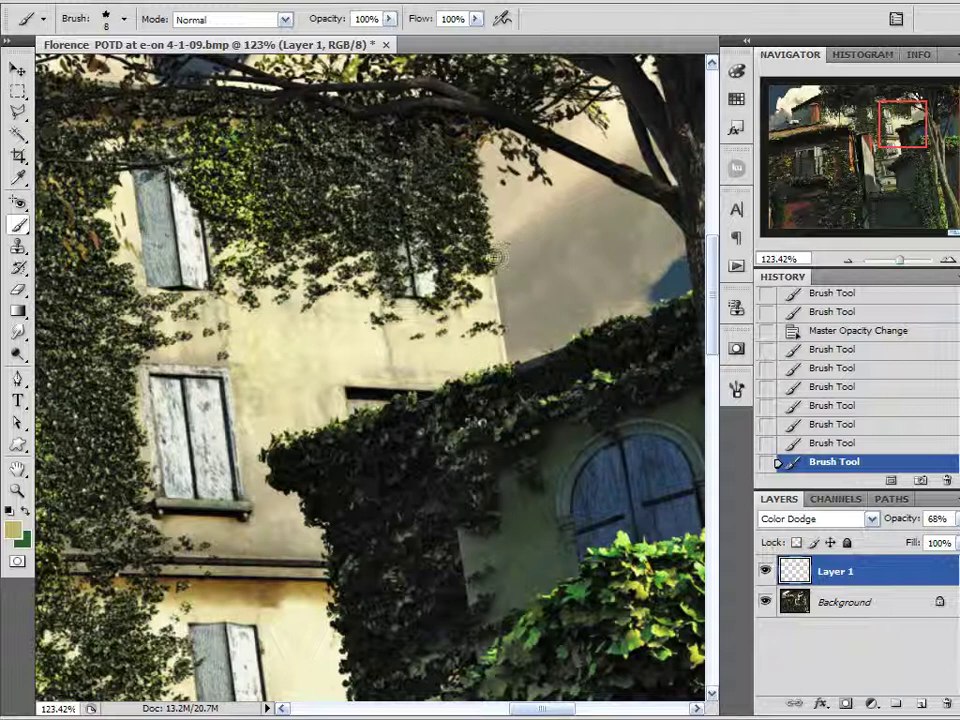
Erase stray leaf marks from the bare wall around the middle shuttered window and paint more leaves along the right ivy's upper edge.
key("e")
left_click(251, 420)
key("b")
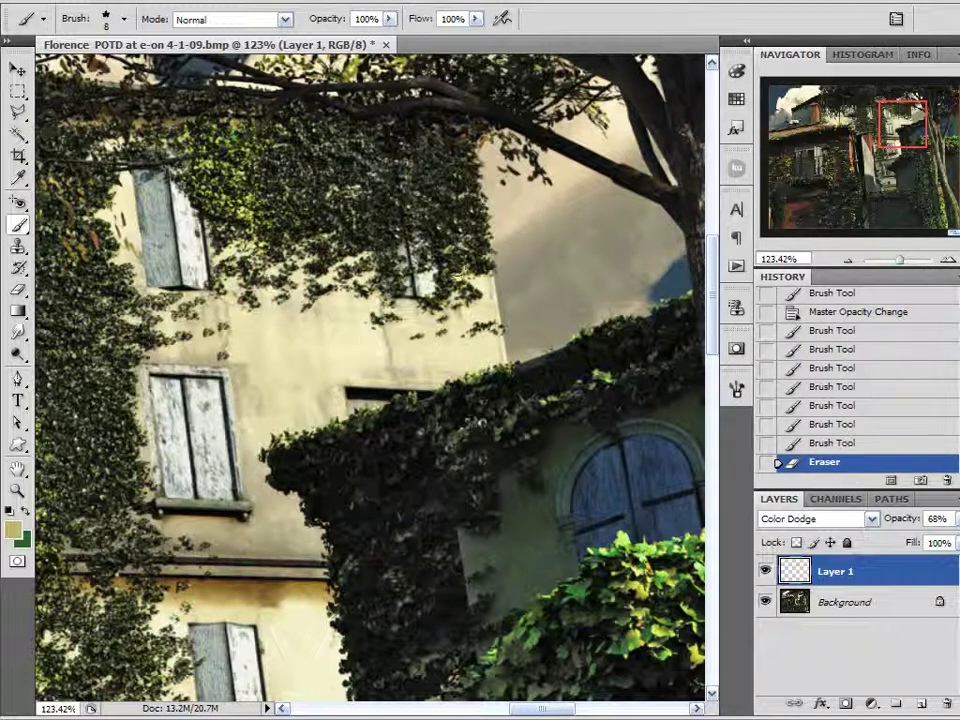
key("e")
left_click(190, 328)
key("b")
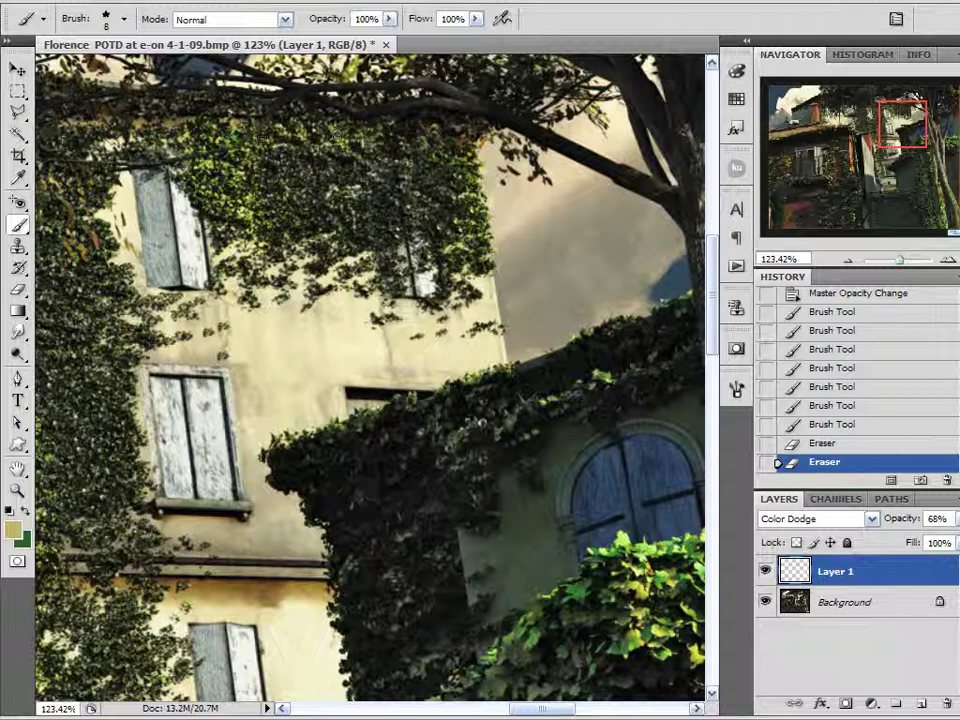
left_click_drag(262, 134, 242, 147)
Examine the ivy-covered buildings at 69.67% zoom, comparing the scene with the leaf layer hidden and shown.
key("space")
left_click_drag(313, 240, 478, 270)
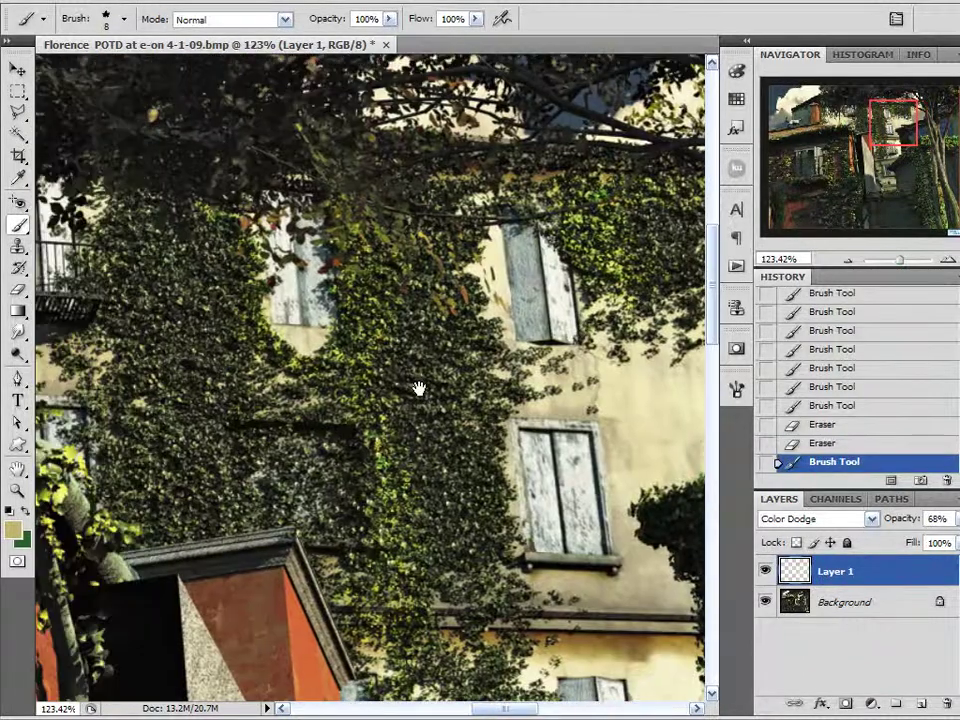
left_click_drag(420, 388, 500, 262)
left_click_drag(826, 254, 840, 205)
scroll(650, 115, "down", 6)
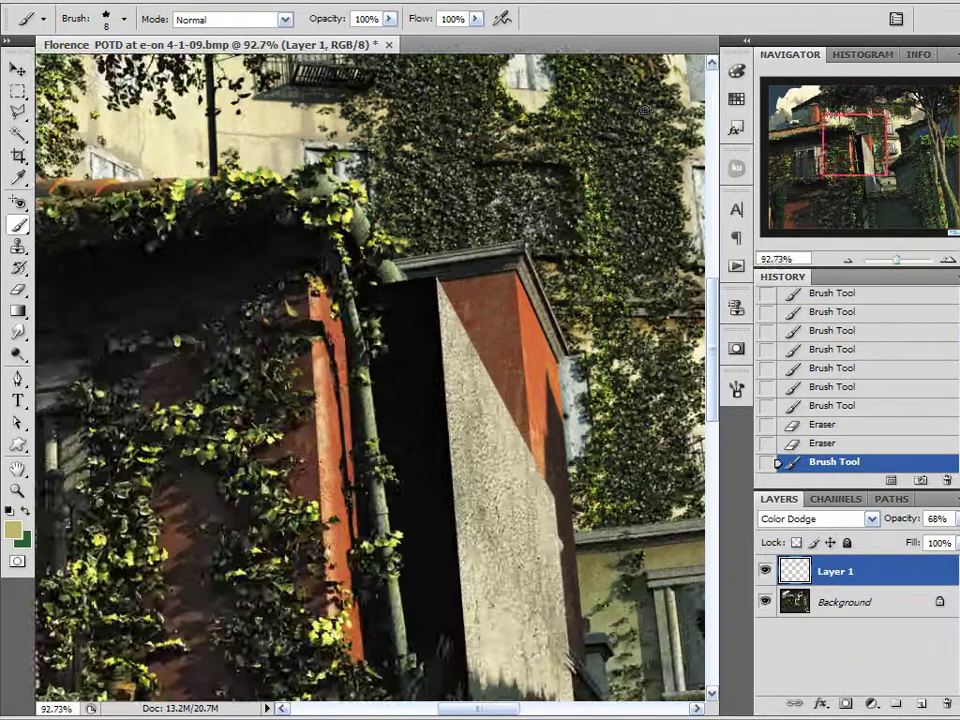
mouse_move(535, 180)
left_mouse_down()
mouse_move(489, 336)
mouse_move(339, 369)
mouse_move(279, 367)
left_mouse_up()
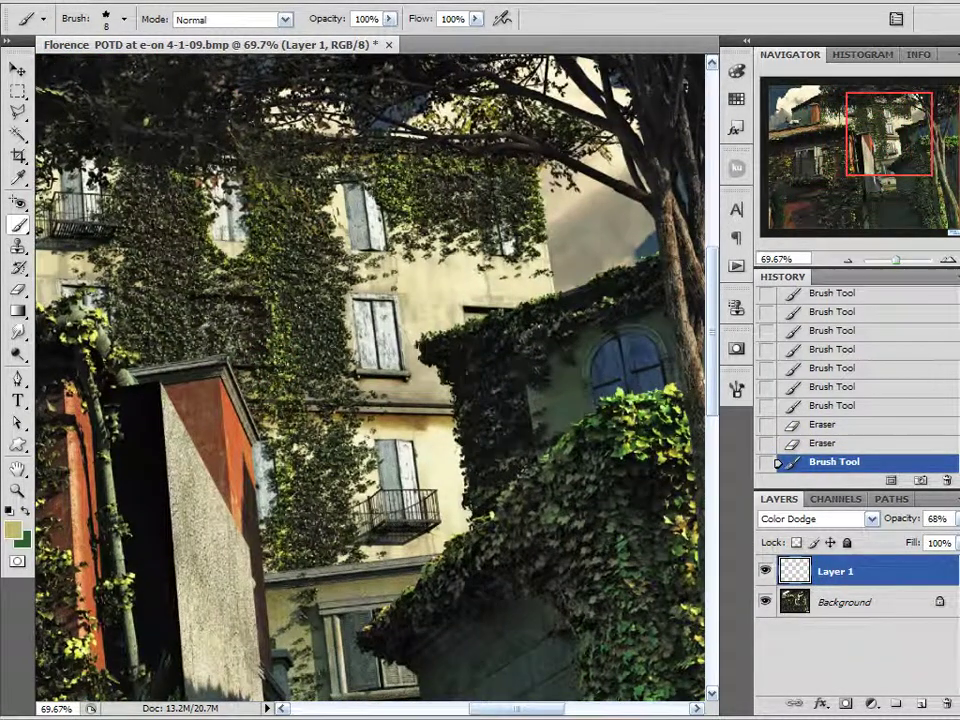
left_click(765, 572)
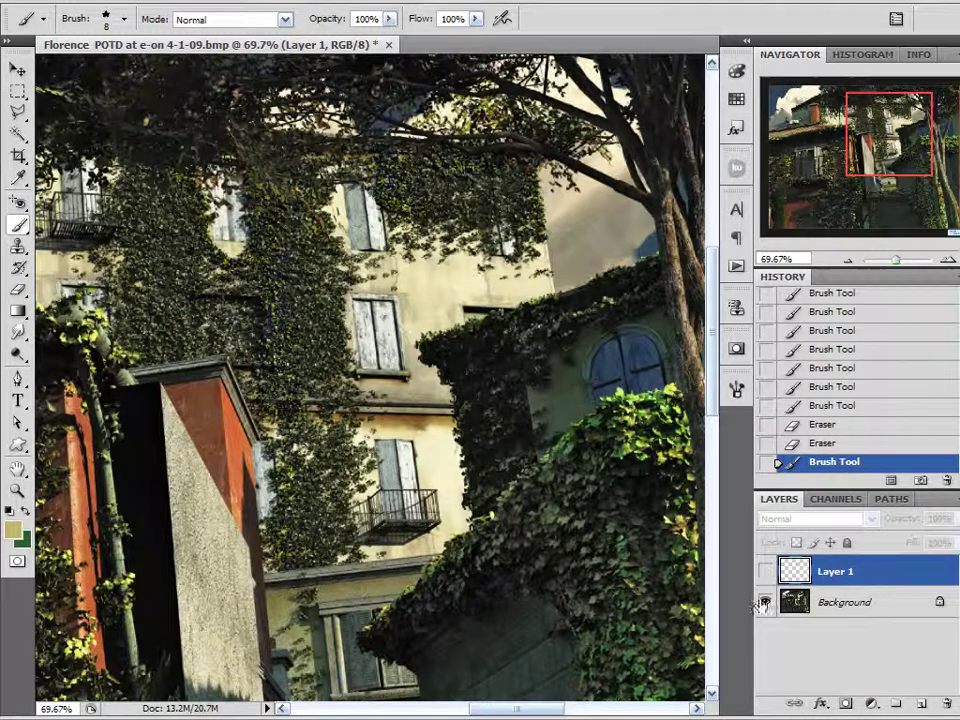
left_click(765, 571)
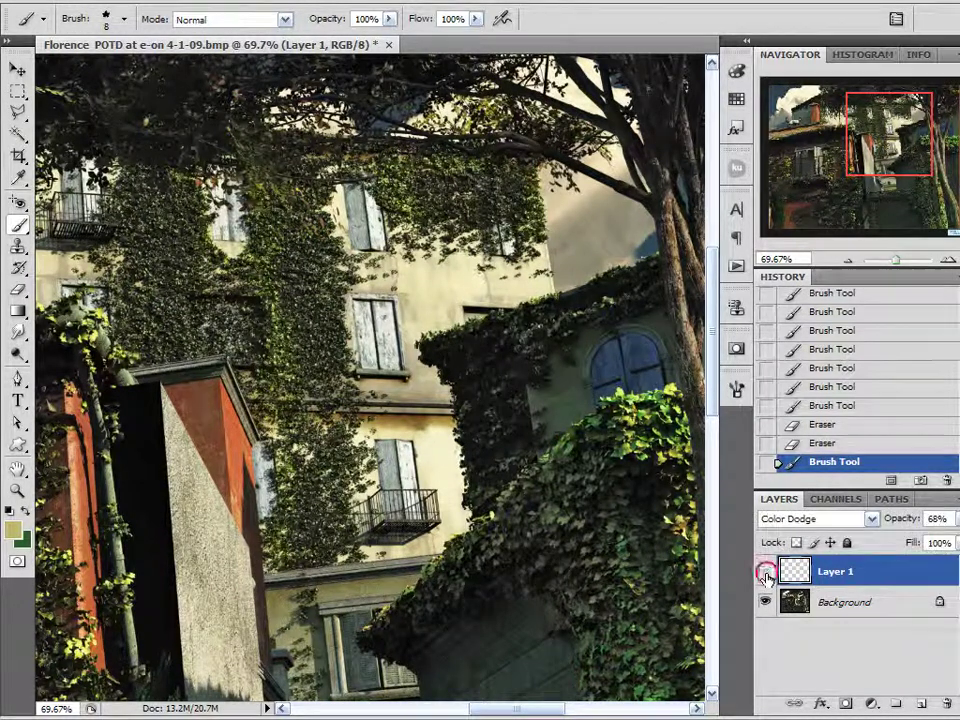
left_click(766, 573)
left_click(765, 572)
left_click_drag(186, 396, 350, 312)
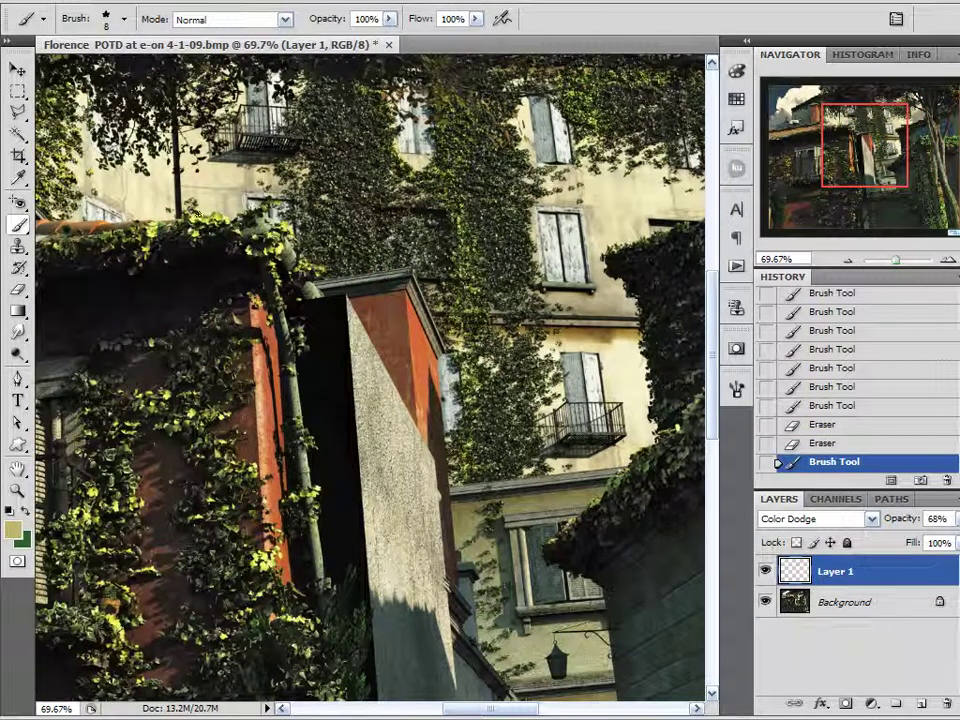
left_click_drag(567, 313, 537, 403)
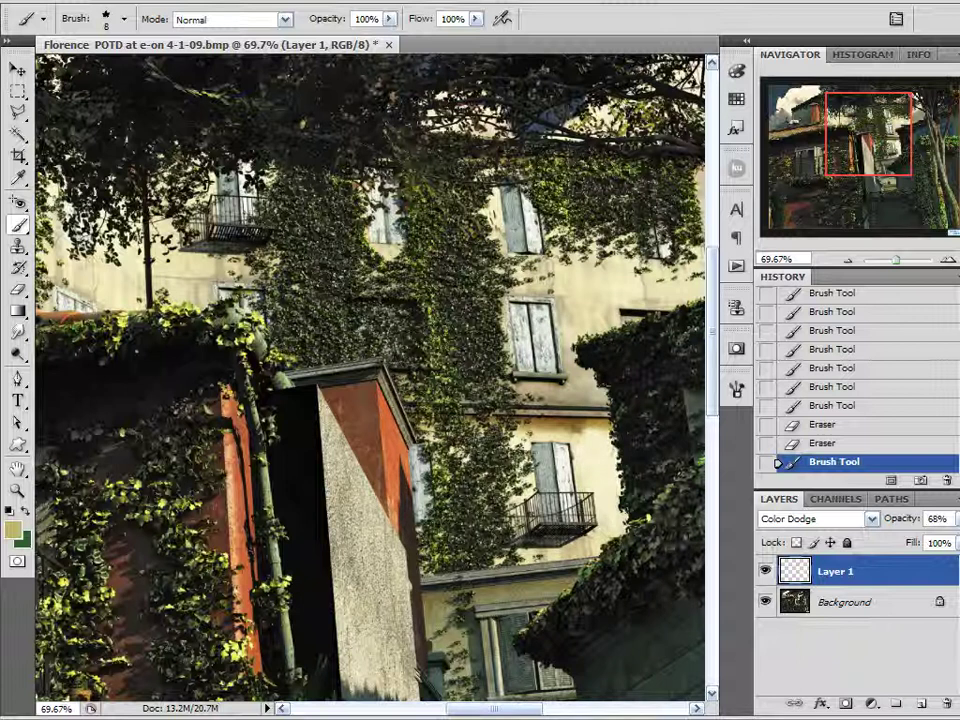
Add a new layer above the existing leaf layer and set the leaf brush size to 15 pixels.
left_click_drag(422, 518, 500, 103)
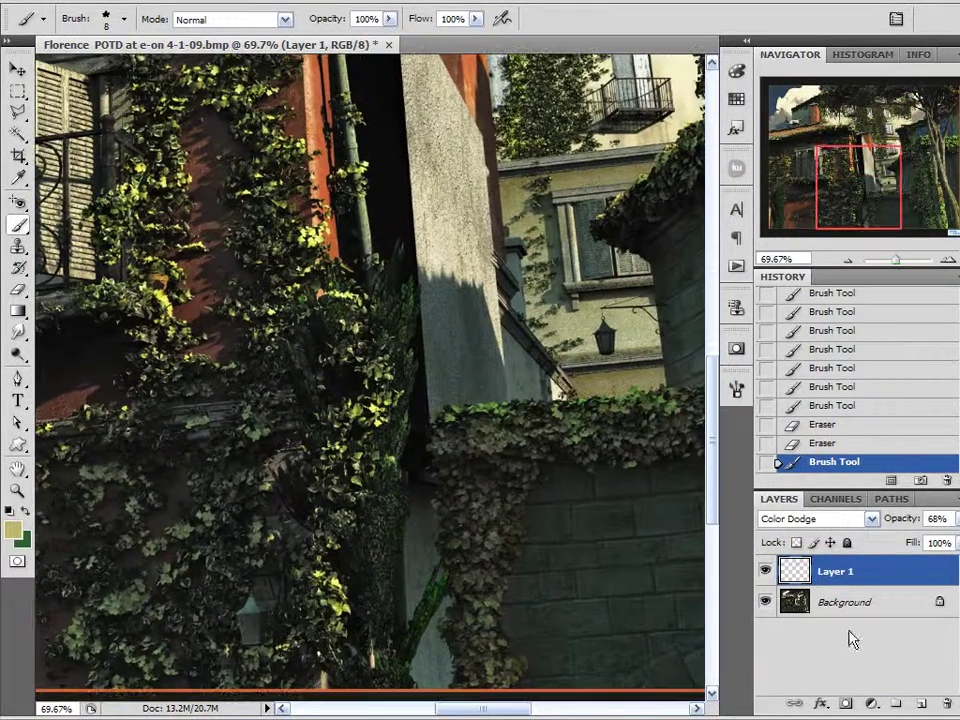
left_click(896, 703)
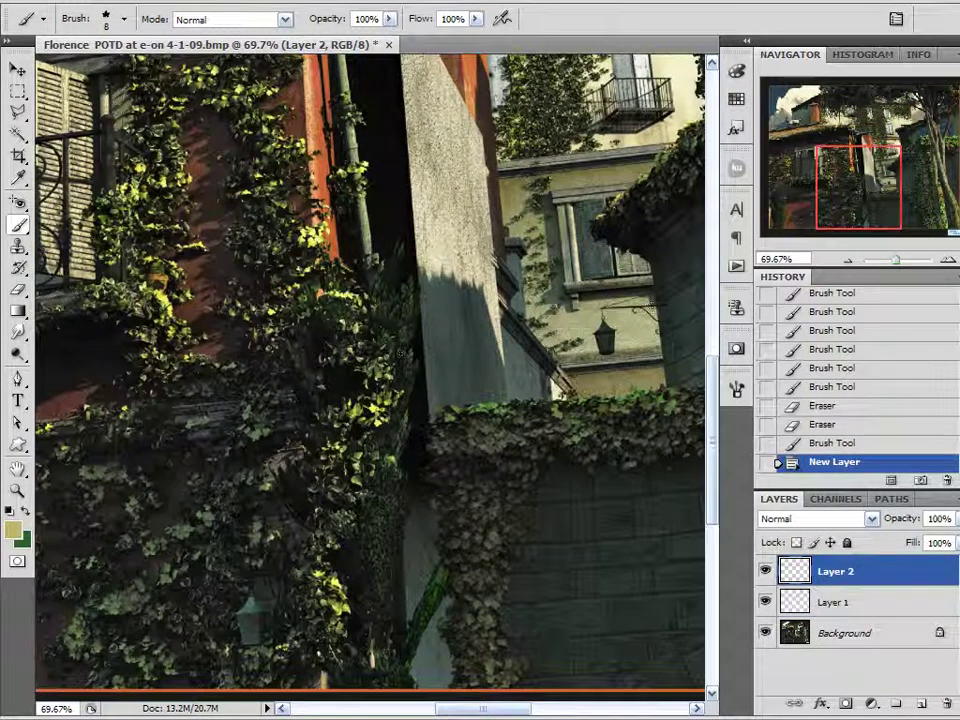
key("bracketright")
key("bracketright")
key("bracketright")
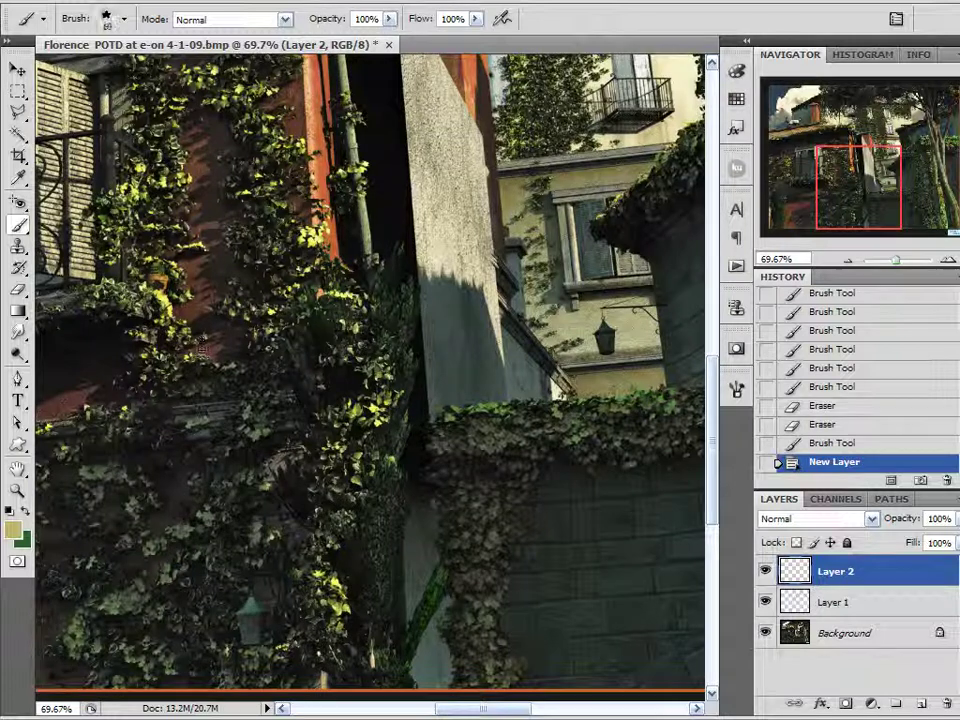
key("bracketright")
key("bracketleft")
mouse_move(324, 450)
left_mouse_down()
mouse_move(465, 255)
mouse_move(489, 349)
mouse_move(465, 371)
mouse_move(321, 343)
mouse_move(379, 336)
mouse_move(248, 335)
mouse_move(151, 319)
left_mouse_up()
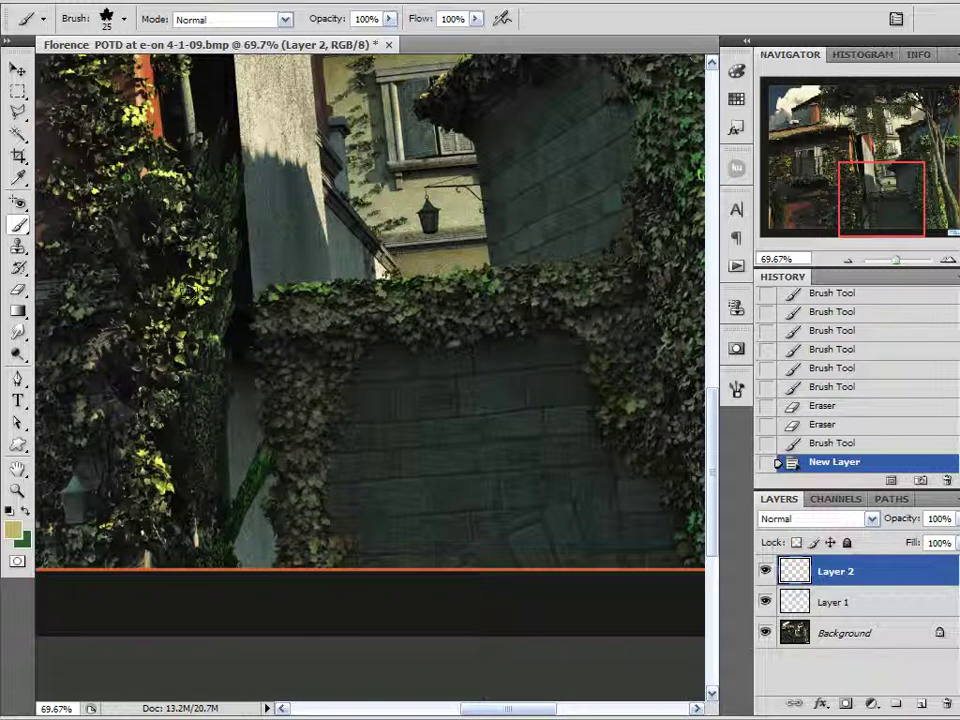
key("bracketleft")
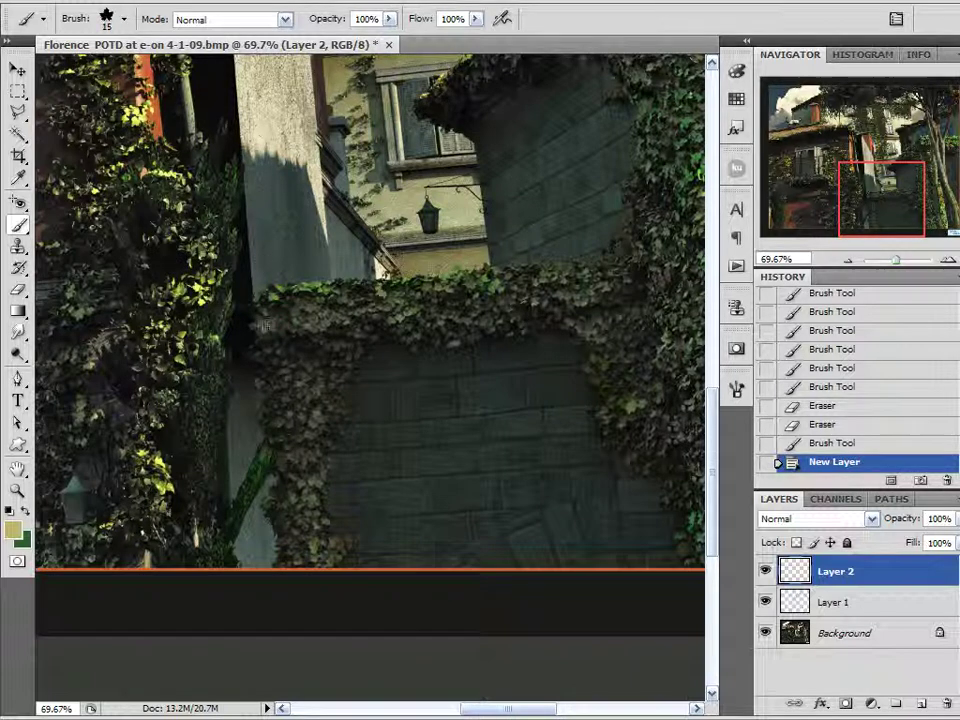
Paint yellow leaves over the hanging ivy at the low stone wall's left end and along the ivy on its top edge.
mouse_move(261, 356)
left_mouse_down()
mouse_move(304, 551)
mouse_move(288, 455)
mouse_move(285, 312)
mouse_move(301, 305)
mouse_move(294, 301)
left_mouse_up()
left_click(298, 299)
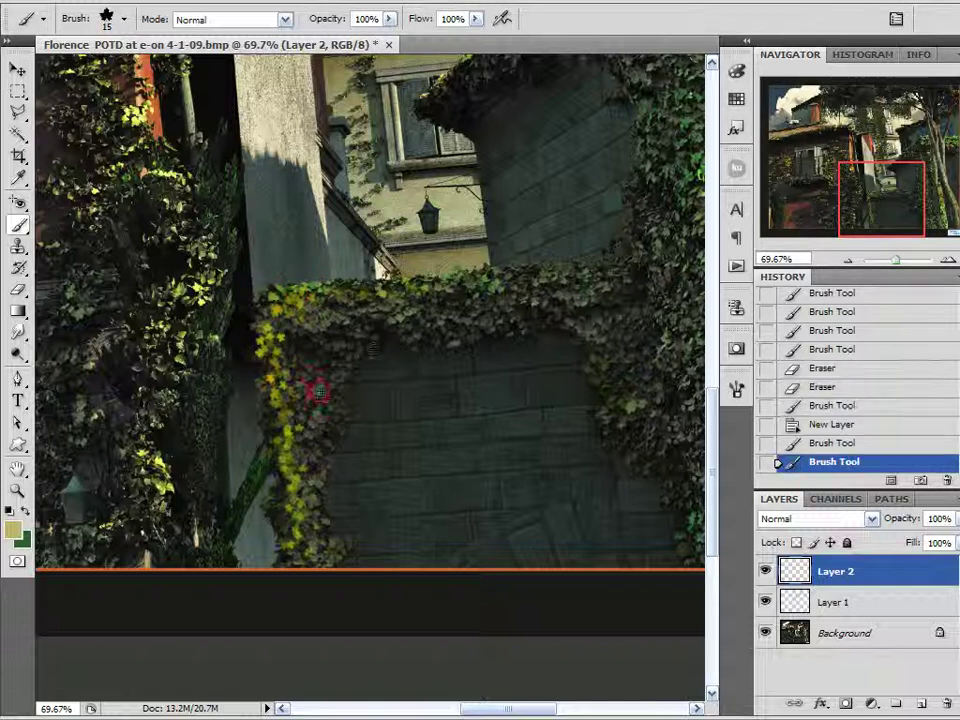
mouse_move(340, 428)
left_mouse_down()
mouse_move(360, 341)
mouse_move(280, 306)
mouse_move(362, 332)
mouse_move(335, 333)
mouse_move(310, 369)
mouse_move(322, 444)
mouse_move(307, 535)
left_mouse_up()
left_click_drag(425, 353, 256, 383)
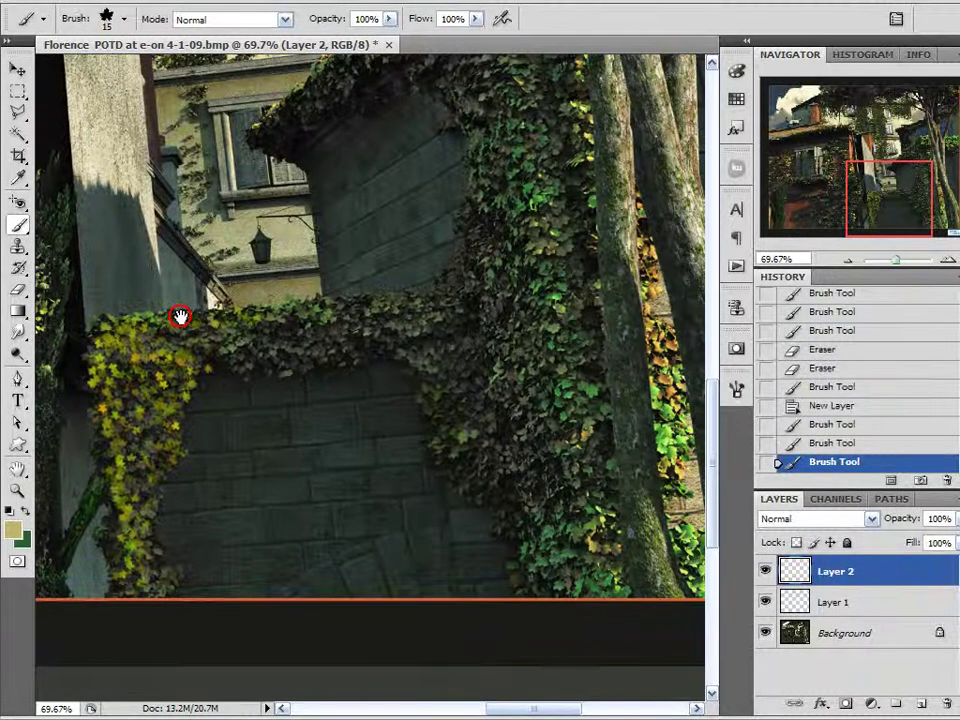
left_click_drag(262, 318, 432, 305)
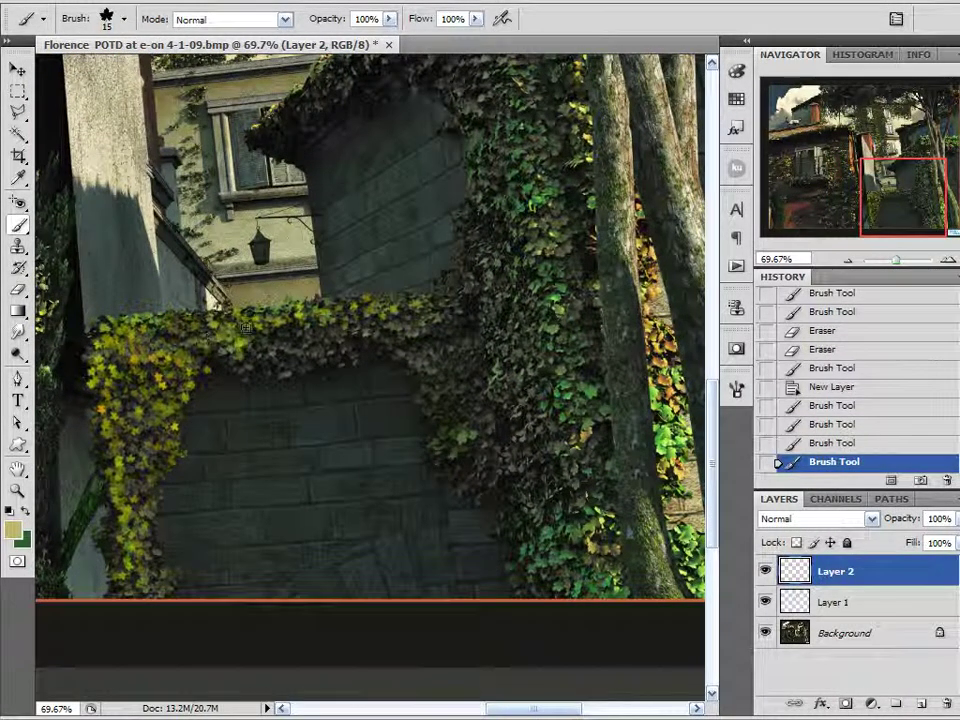
mouse_move(245, 327)
left_mouse_down()
mouse_move(430, 288)
mouse_move(468, 262)
left_mouse_up()
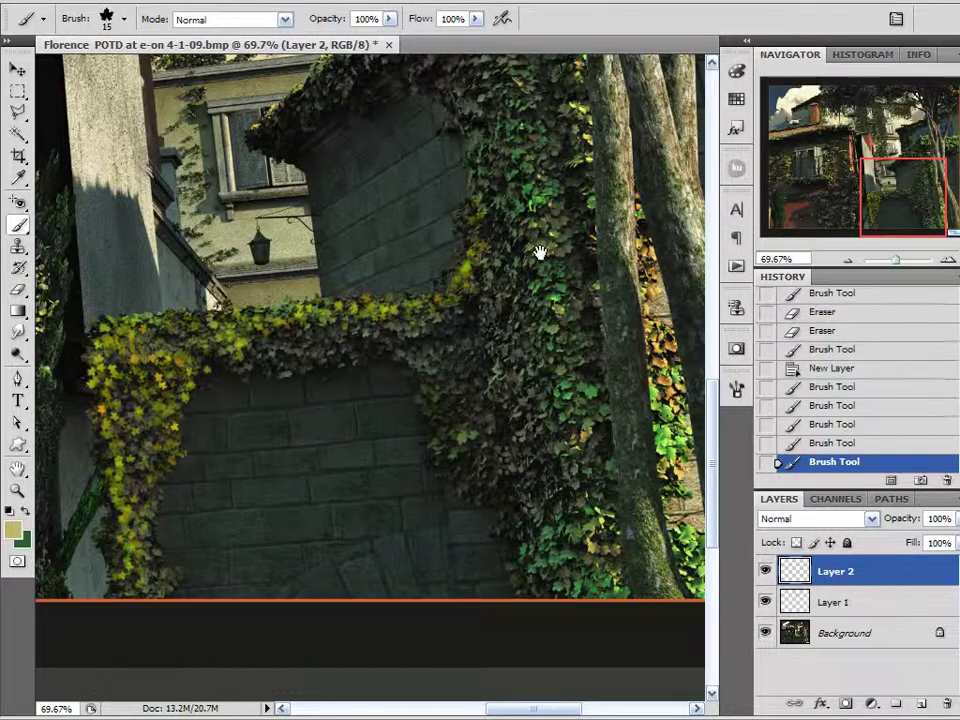
Paint leaves down the inner edge of the tall ivy column where it borders the shadowed stone wall.
left_click_drag(540, 252, 497, 336)
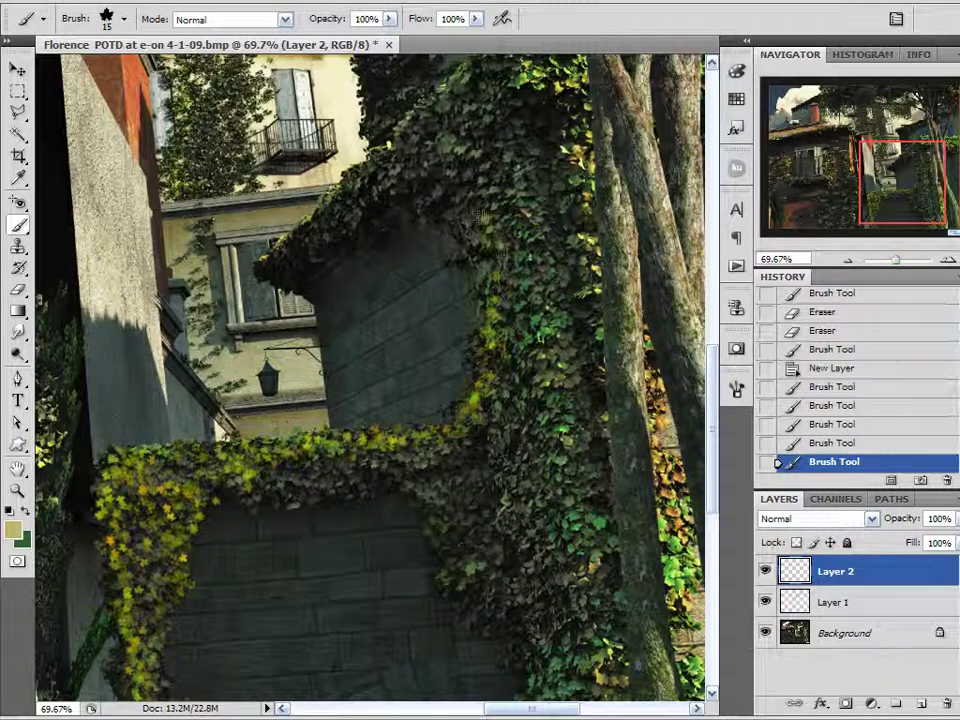
mouse_move(460, 200)
left_mouse_down()
mouse_move(490, 248)
mouse_move(490, 515)
left_mouse_up()
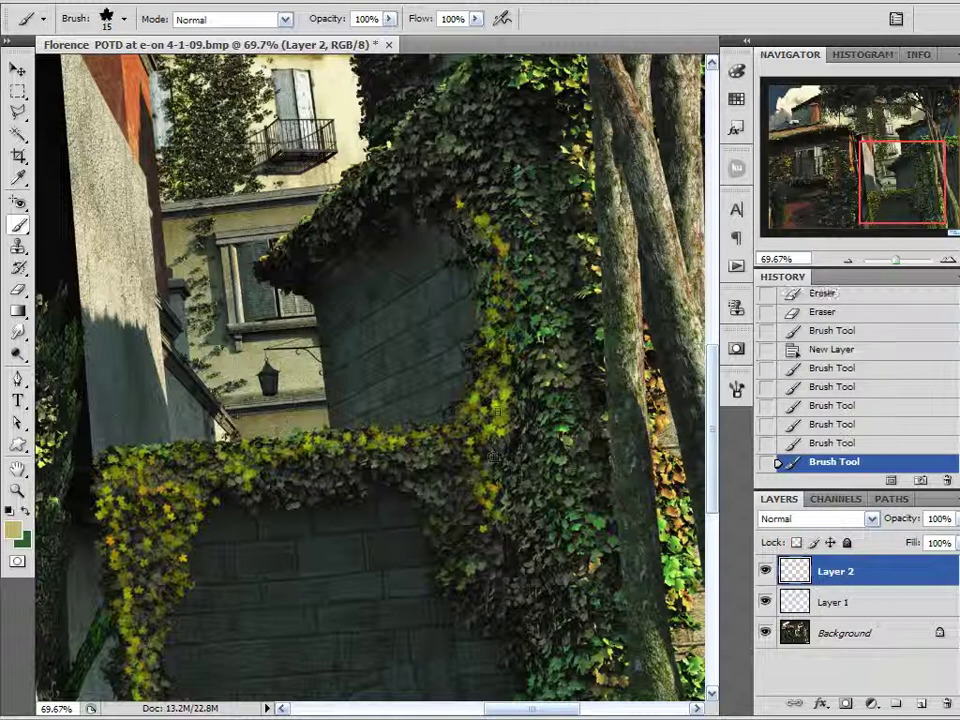
key("bracketright")
mouse_move(487, 397)
left_mouse_down()
mouse_move(494, 448)
mouse_move(480, 515)
left_mouse_up()
Paint 25-pixel leaves over the ivy beside the red building's lower wall lamp and along the ledge beneath the balcony.
mouse_move(460, 460)
left_mouse_down()
mouse_move(295, 456)
mouse_move(162, 498)
mouse_move(579, 321)
mouse_move(680, 262)
left_mouse_up()
left_click(166, 569)
key("space")
left_click_drag(504, 366, 500, 522)
mouse_move(434, 522)
left_mouse_down()
mouse_move(474, 426)
mouse_move(398, 568)
mouse_move(482, 442)
mouse_move(420, 336)
mouse_move(265, 355)
left_mouse_up()
key("space")
left_click_drag(277, 373, 621, 343)
left_click_drag(575, 320, 555, 316)
mouse_move(466, 322)
left_mouse_down()
mouse_move(455, 335)
mouse_move(543, 325)
left_mouse_up()
key("space")
mouse_move(611, 351)
left_mouse_down()
mouse_move(476, 364)
mouse_move(353, 336)
left_mouse_up()
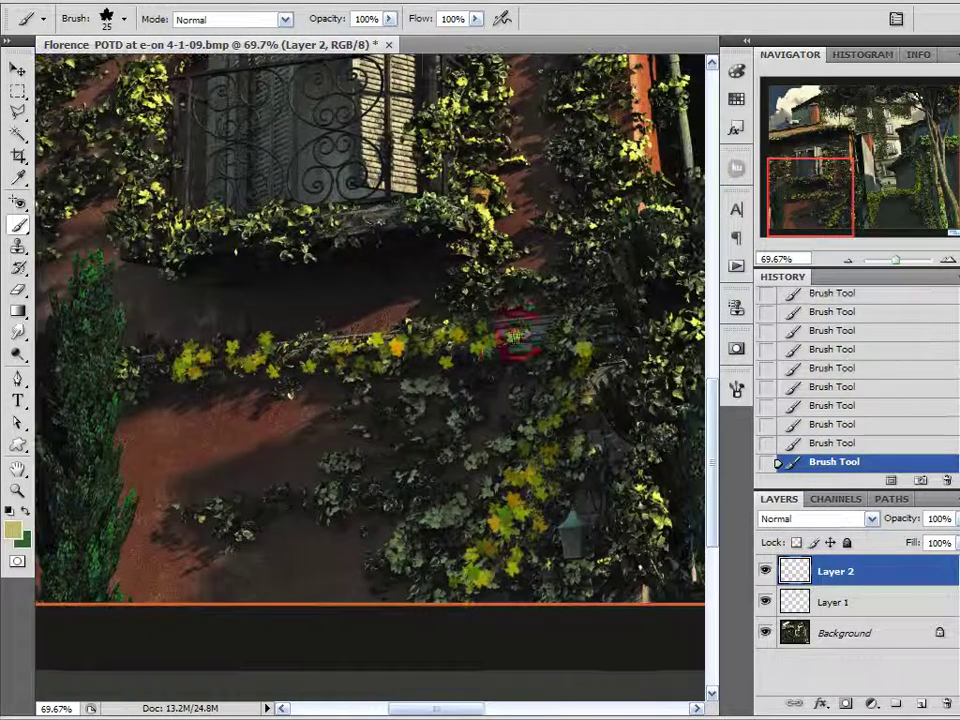
Paint 15-pixel leaves along the ivy hanging from the base of the wrought-iron balcony.
left_click_drag(410, 355, 458, 448)
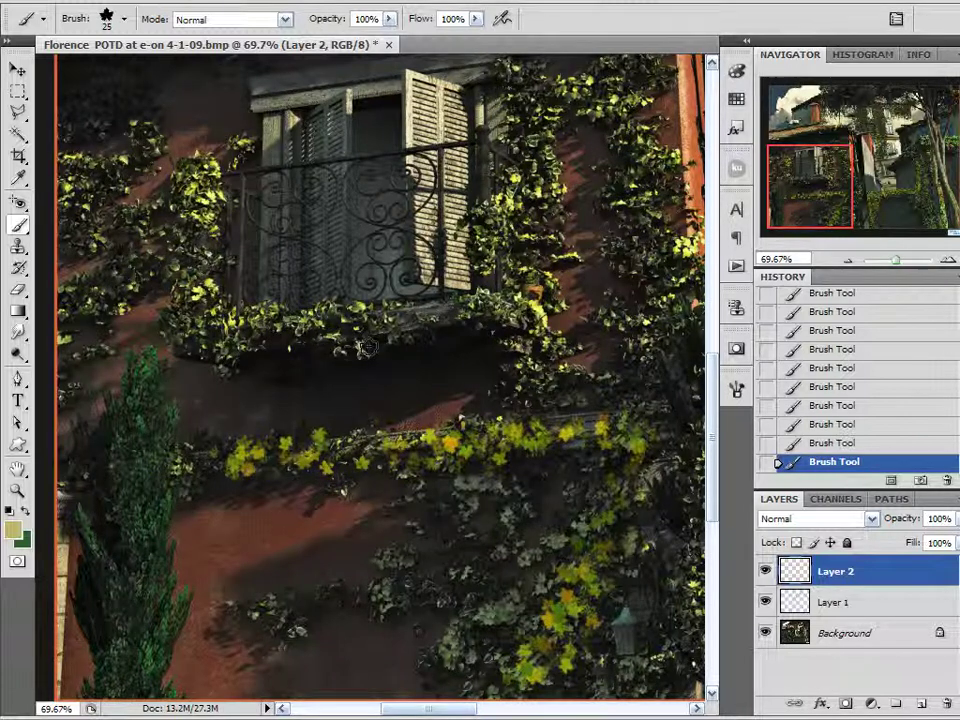
key("bracketleft")
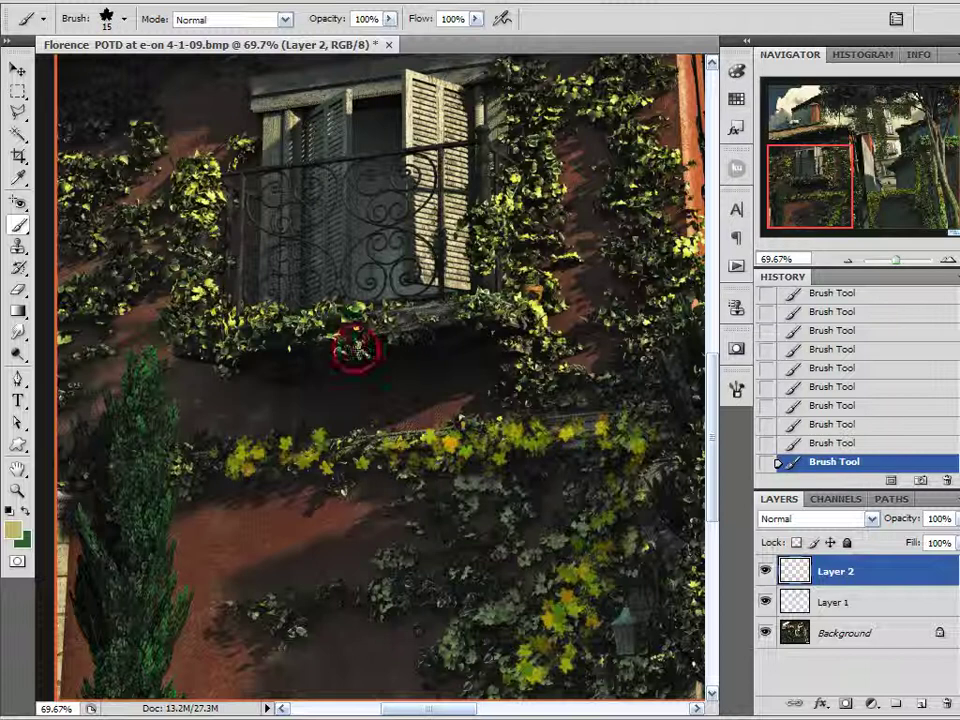
mouse_move(412, 334)
left_mouse_down()
mouse_move(464, 321)
mouse_move(356, 347)
mouse_move(193, 341)
left_mouse_up()
Paint 20-pixel leaves along the ivy hanging under the red building's tiled roof eave.
key("bracketright")
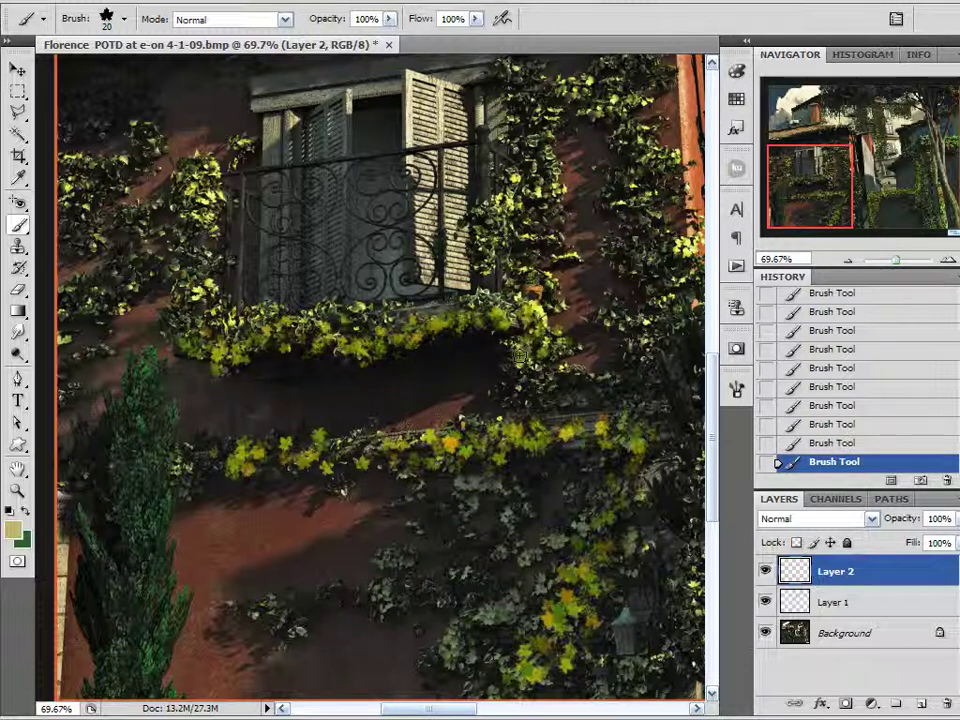
mouse_move(350, 361)
left_mouse_down()
mouse_move(503, 421)
mouse_move(536, 667)
left_mouse_up()
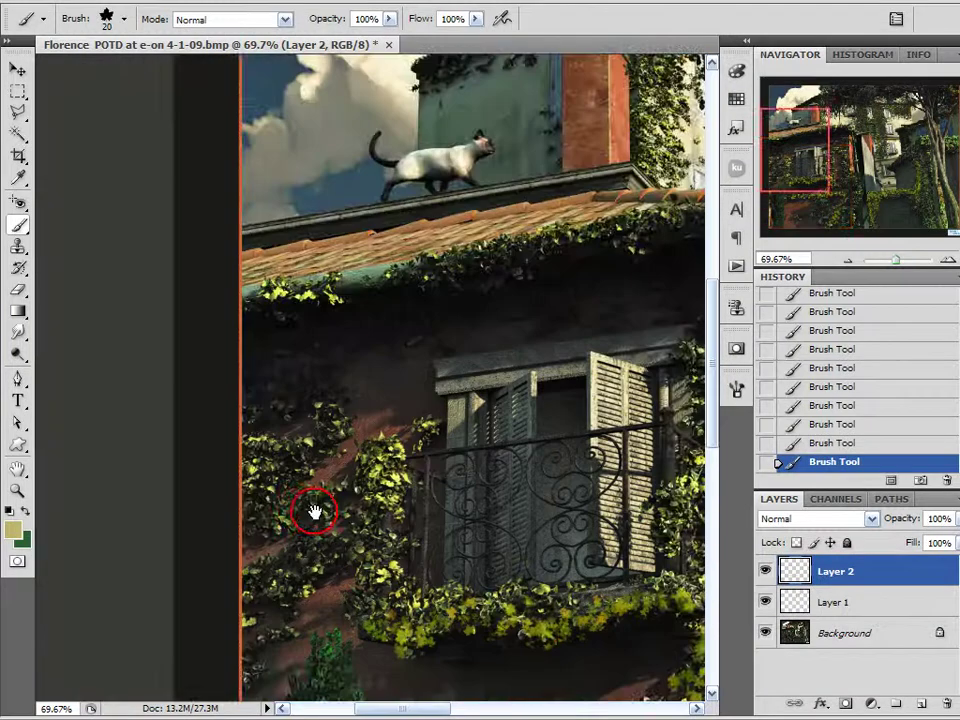
left_click_drag(315, 512, 160, 627)
mouse_move(403, 418)
left_mouse_down()
mouse_move(390, 392)
mouse_move(281, 357)
left_mouse_up()
left_click(214, 390)
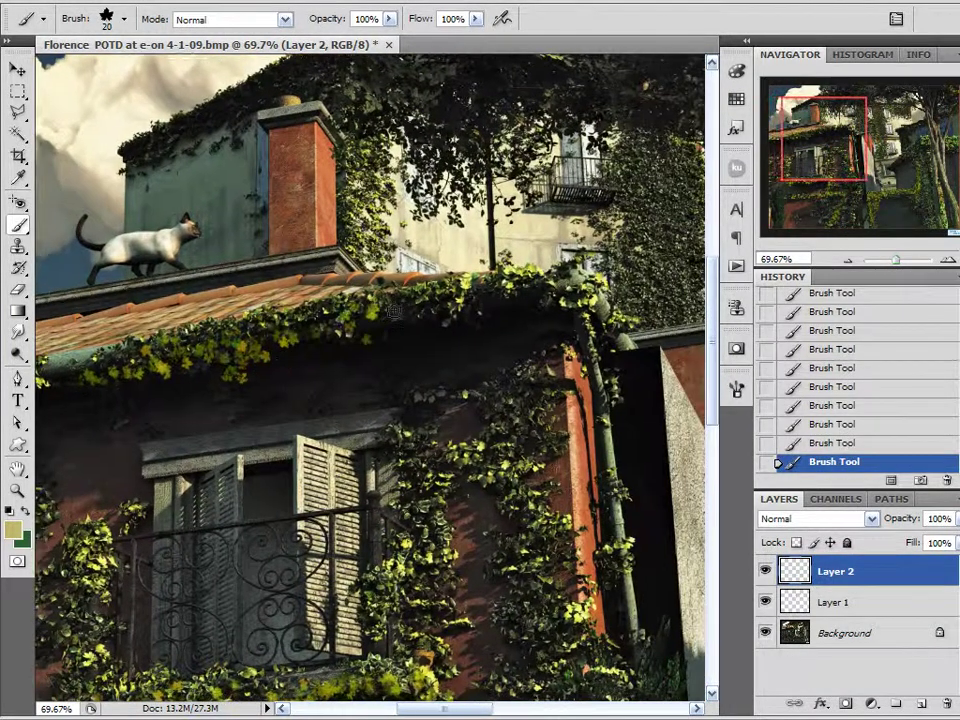
Set Layer 2's blend mode to Color Dodge and paint more leaves into the ivy along the roof eave.
left_click(814, 519)
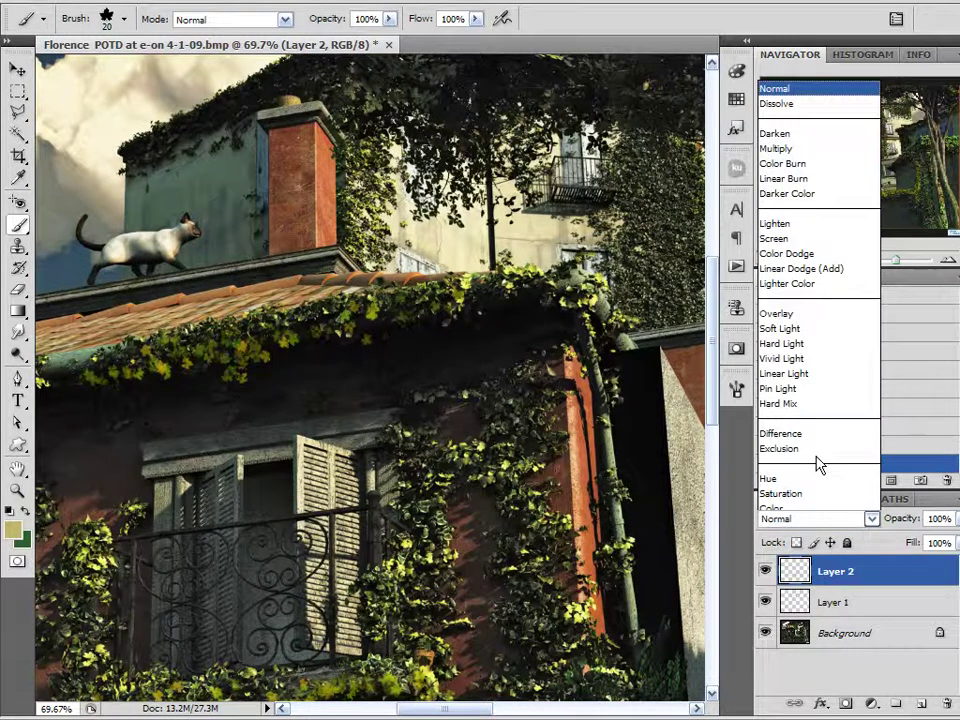
left_click(792, 231)
left_click_drag(302, 338, 380, 327)
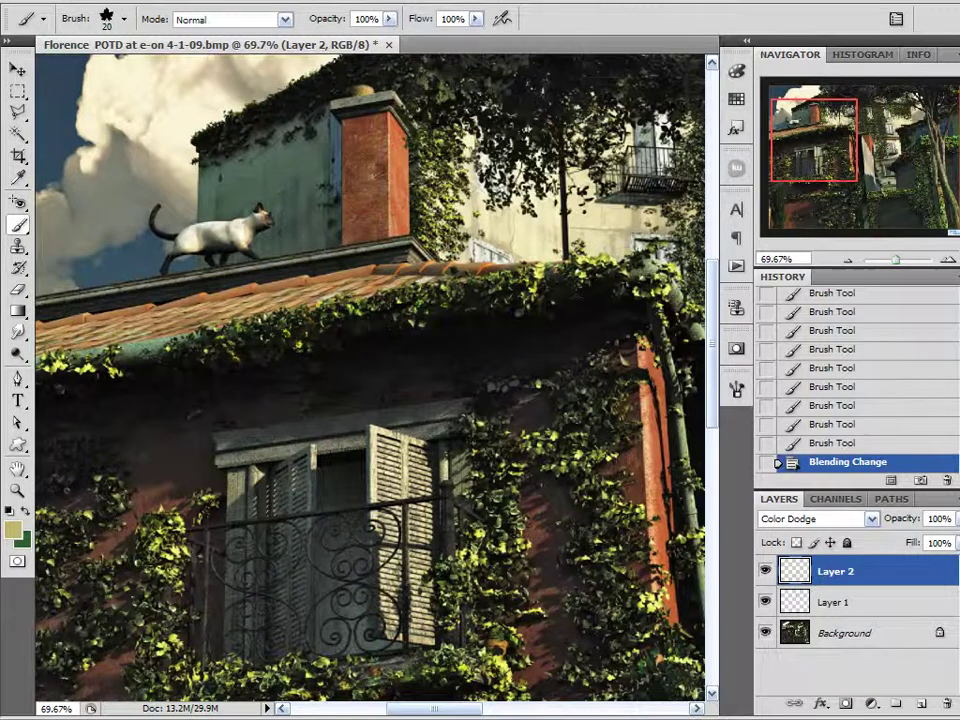
left_click(412, 318)
mouse_move(343, 332)
left_mouse_down()
mouse_move(473, 299)
mouse_move(225, 341)
mouse_move(235, 339)
left_mouse_up()
left_click(208, 362)
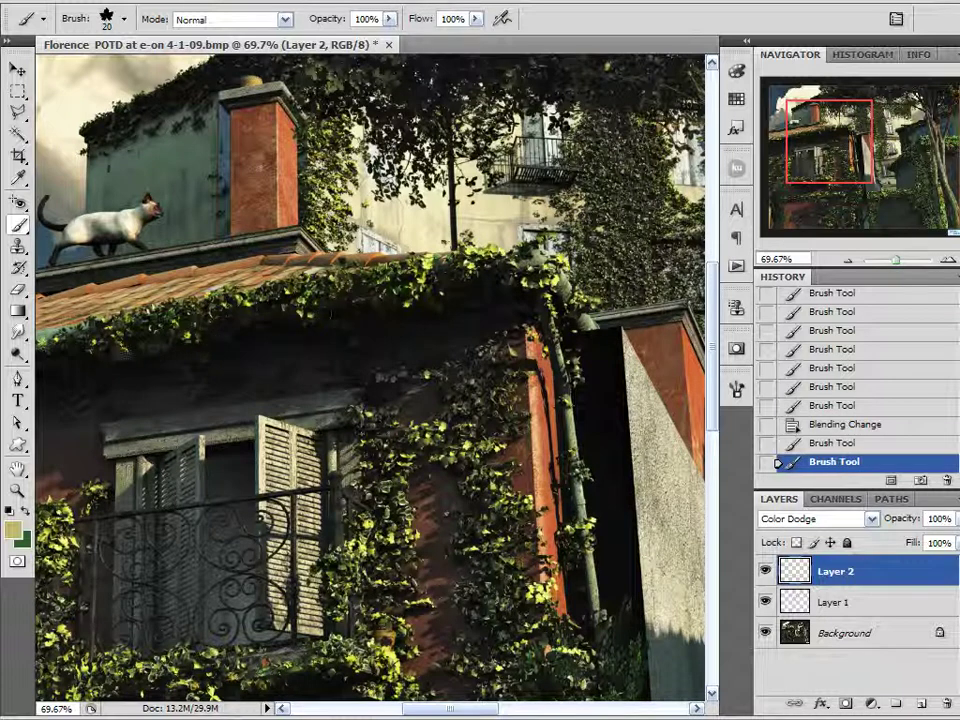
Paint leaves over the upper ivy between the shuttered balcony window and the orange corner of the building.
left_click_drag(359, 337, 339, 242)
left_click(347, 266)
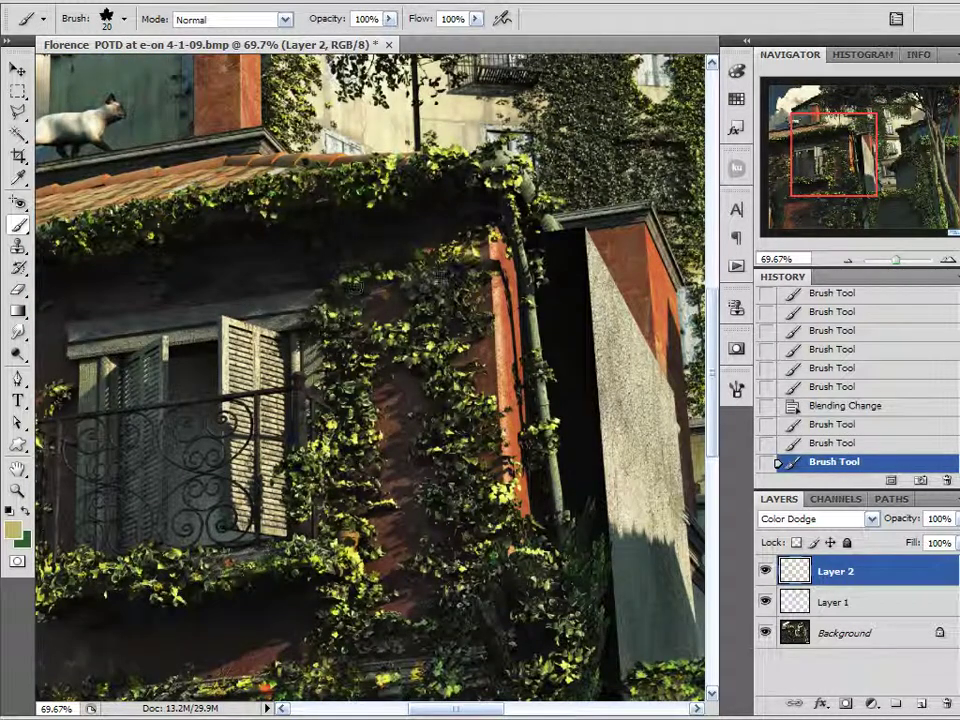
left_click(440, 275)
left_click(465, 256)
mouse_move(390, 403)
left_mouse_down()
mouse_move(343, 317)
mouse_move(339, 326)
left_mouse_up()
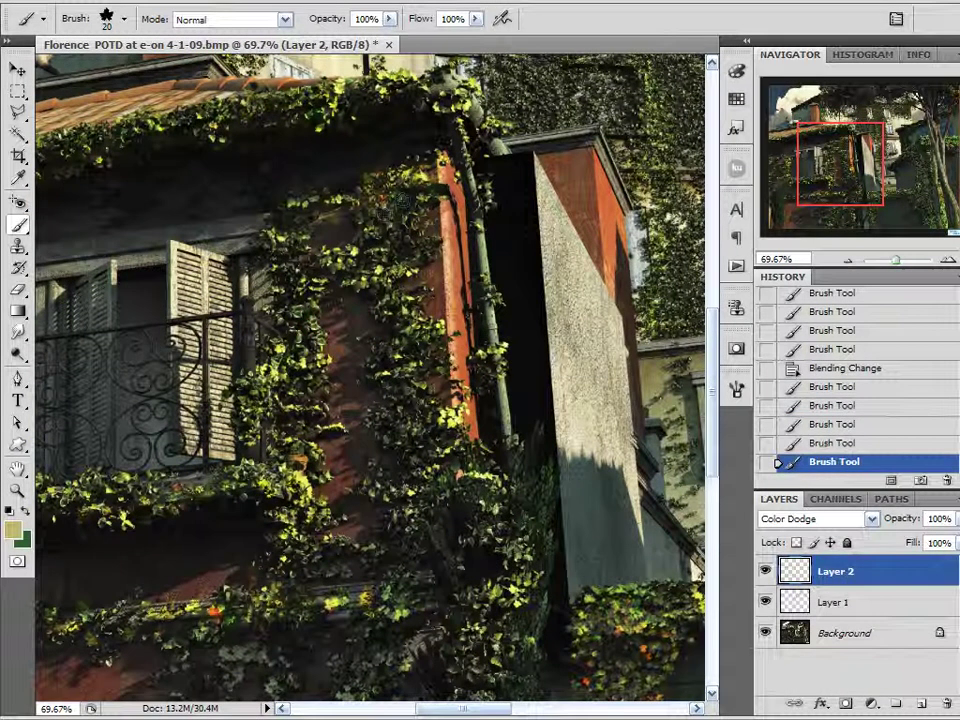
mouse_move(300, 148)
left_mouse_down()
mouse_move(220, 190)
mouse_move(218, 242)
left_mouse_up()
Check the leaf brush's Color Dynamics settings.
left_click(736, 387)
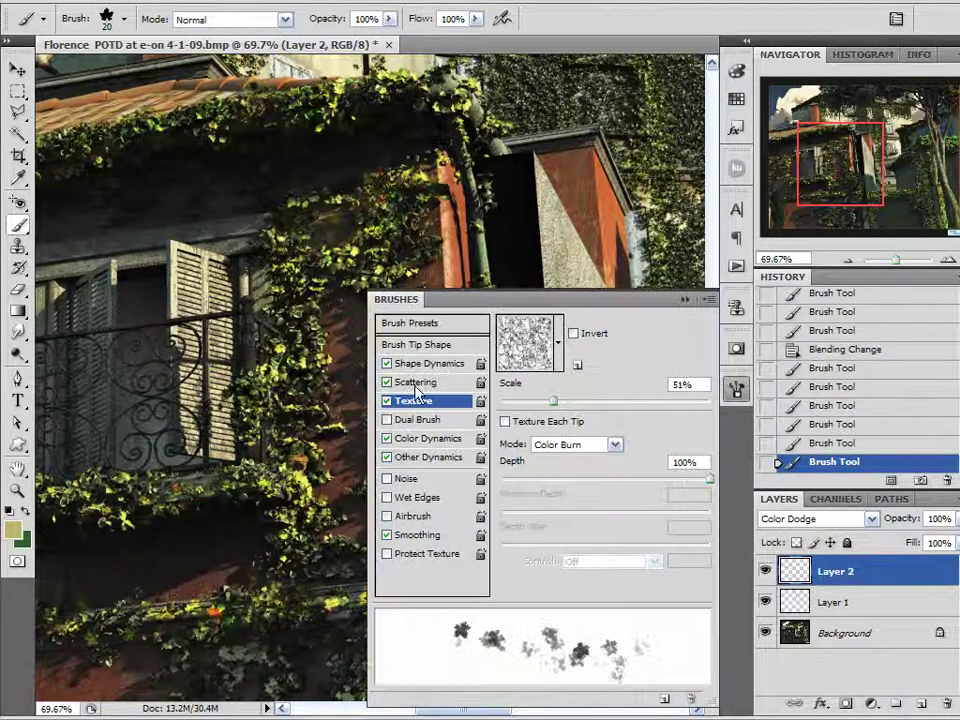
left_click(422, 440)
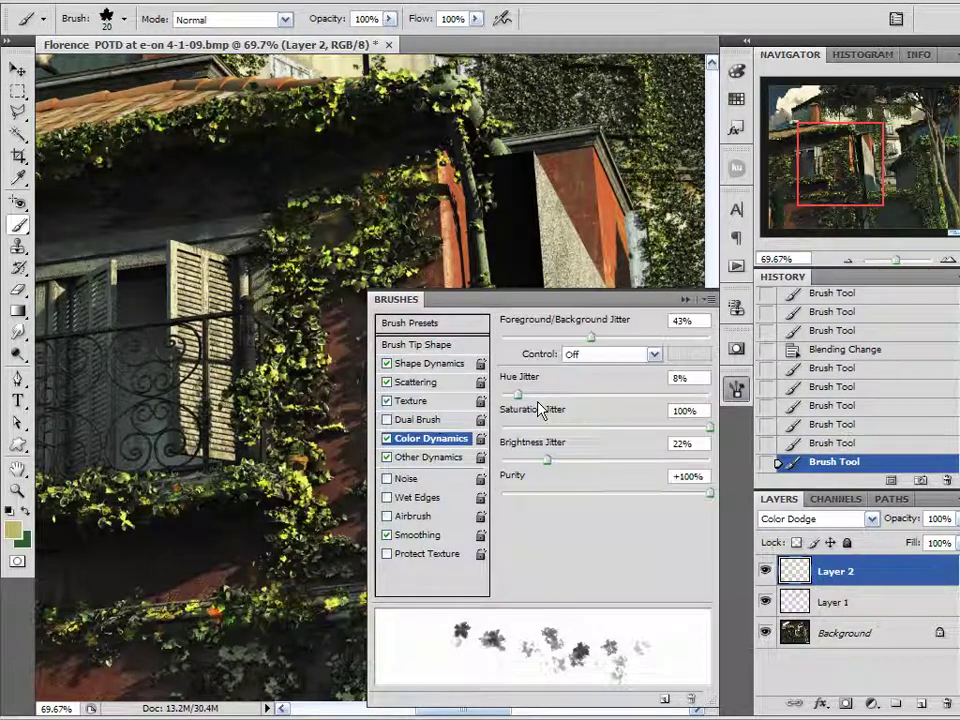
left_click(736, 387)
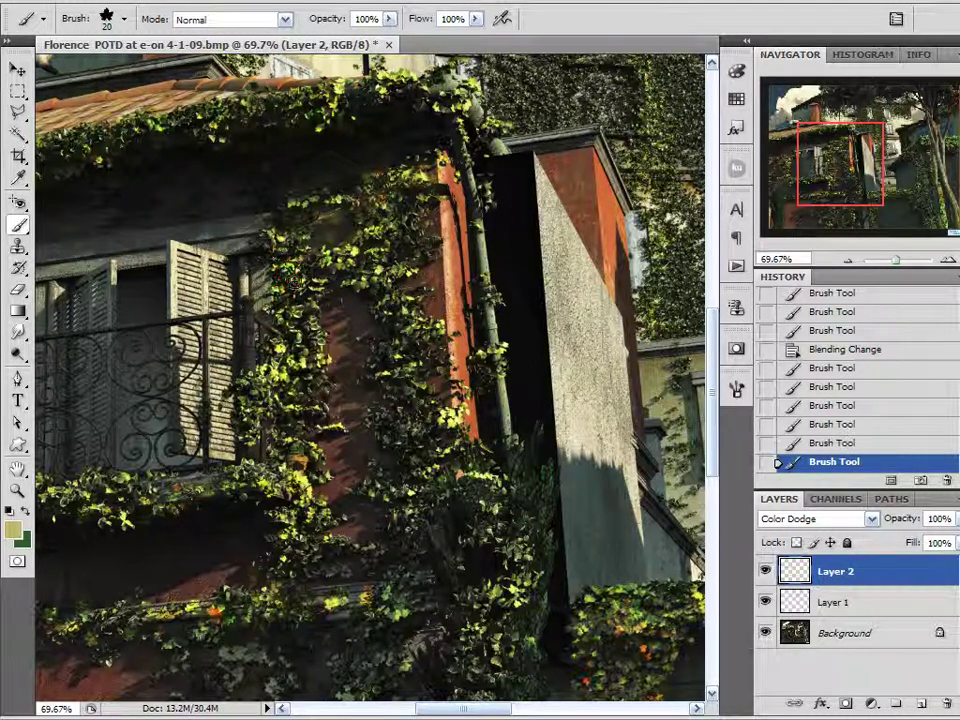
Paint leaves down the ivy strands to the right of the balcony window and over the growth below them.
left_click_drag(262, 405, 298, 440)
left_click_drag(418, 335, 389, 314)
mouse_move(303, 140)
left_mouse_down()
mouse_move(286, 212)
mouse_move(292, 272)
mouse_move(326, 352)
left_mouse_up()
left_click_drag(430, 470, 381, 306)
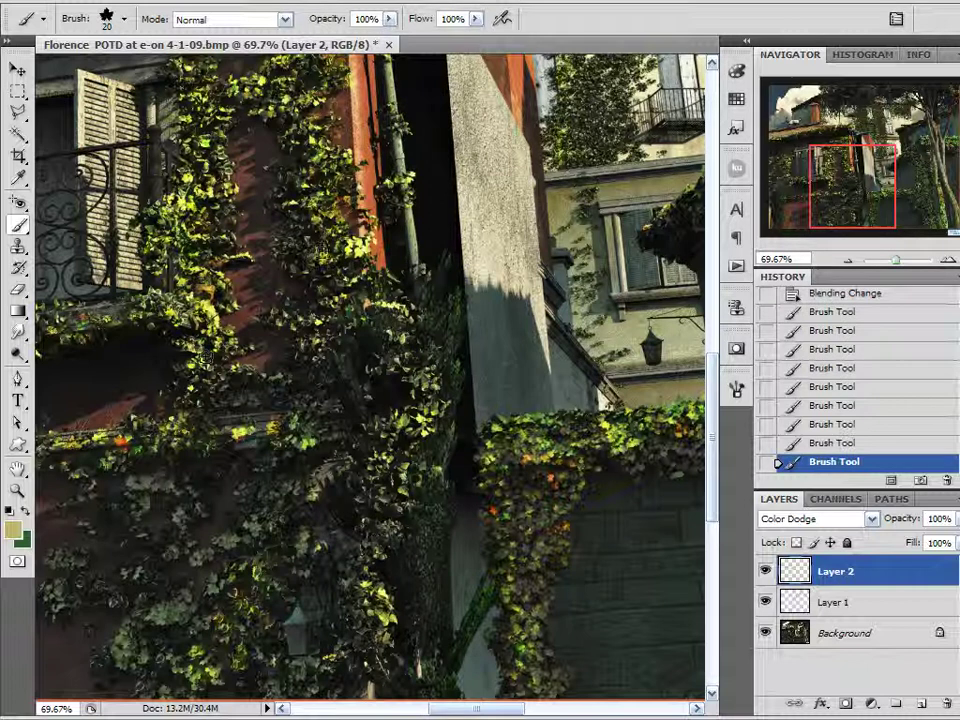
mouse_move(361, 262)
left_mouse_down()
mouse_move(339, 343)
mouse_move(340, 328)
mouse_move(232, 334)
mouse_move(202, 390)
mouse_move(313, 412)
left_mouse_up()
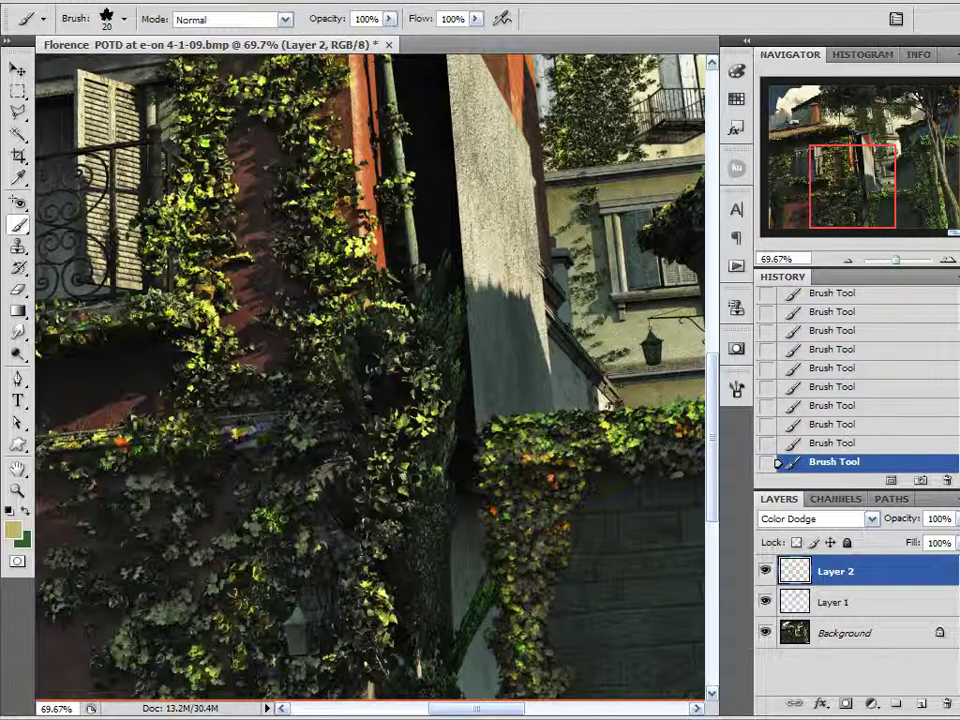
Erase the stray colored marks from the stone ledge and paint more leaves over the ivy above and beside the wall lamp.
left_click_drag(228, 432, 268, 432)
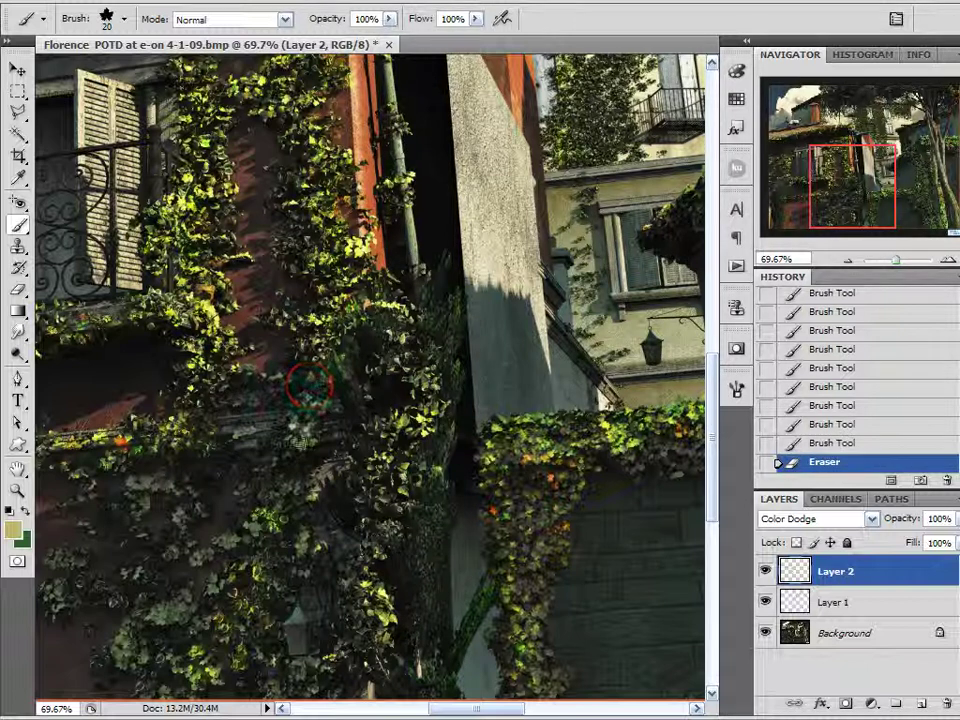
left_click_drag(294, 448, 330, 419)
mouse_move(336, 412)
left_mouse_down()
mouse_move(367, 309)
mouse_move(343, 327)
mouse_move(257, 337)
mouse_move(313, 453)
left_mouse_up()
key("bracketright")
left_click_drag(261, 510, 238, 521)
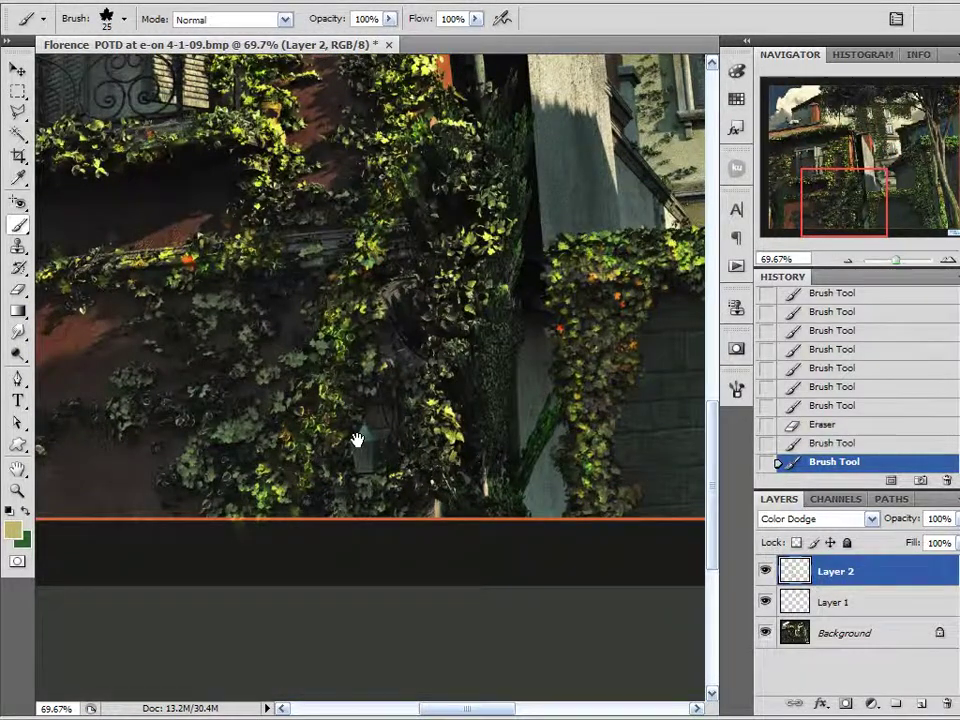
Paint 25-pixel leaves up the sloping ivy that tops the shadowed wall, from its tip to the bright ivy beside the tree.
left_click_drag(356, 437, 171, 536)
left_click(384, 564)
left_click_drag(384, 565, 434, 660)
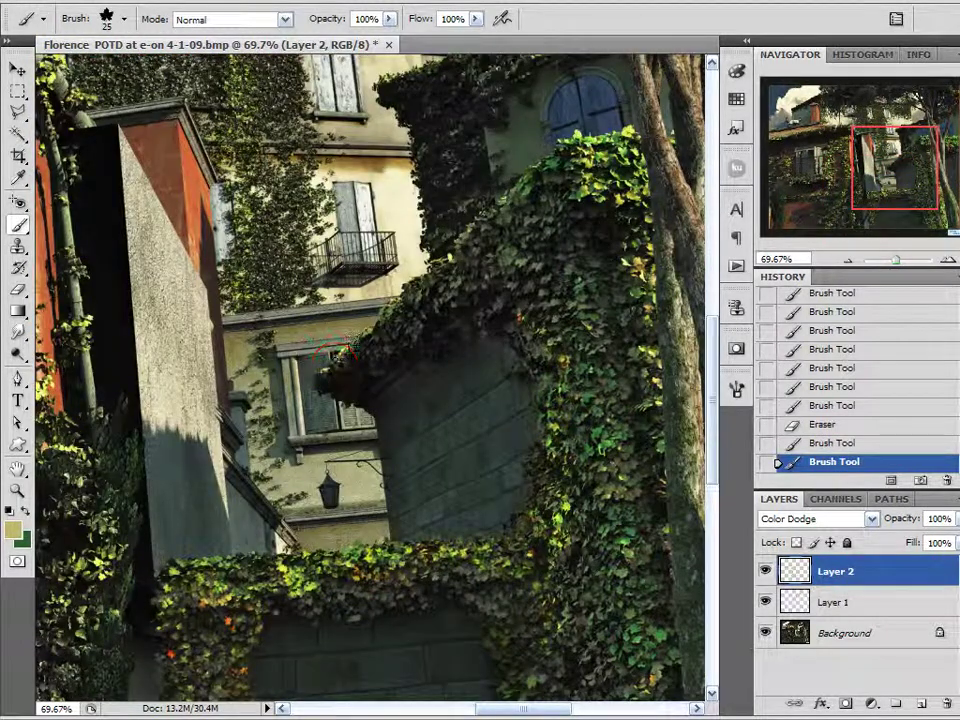
mouse_move(440, 294)
left_mouse_down()
mouse_move(511, 200)
mouse_move(490, 233)
left_mouse_up()
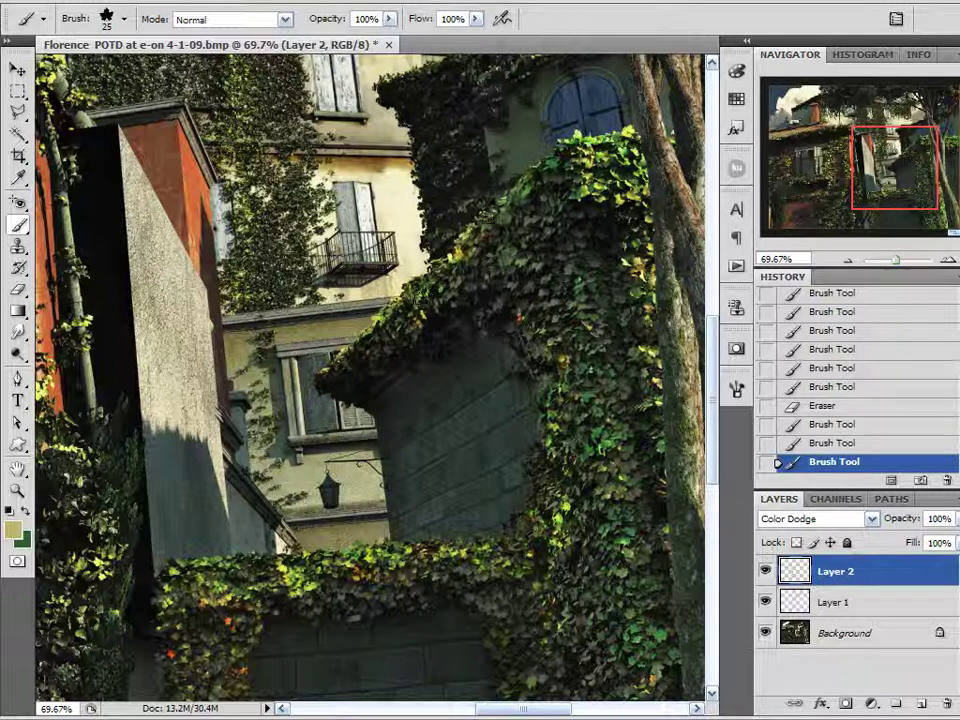
left_click(564, 165)
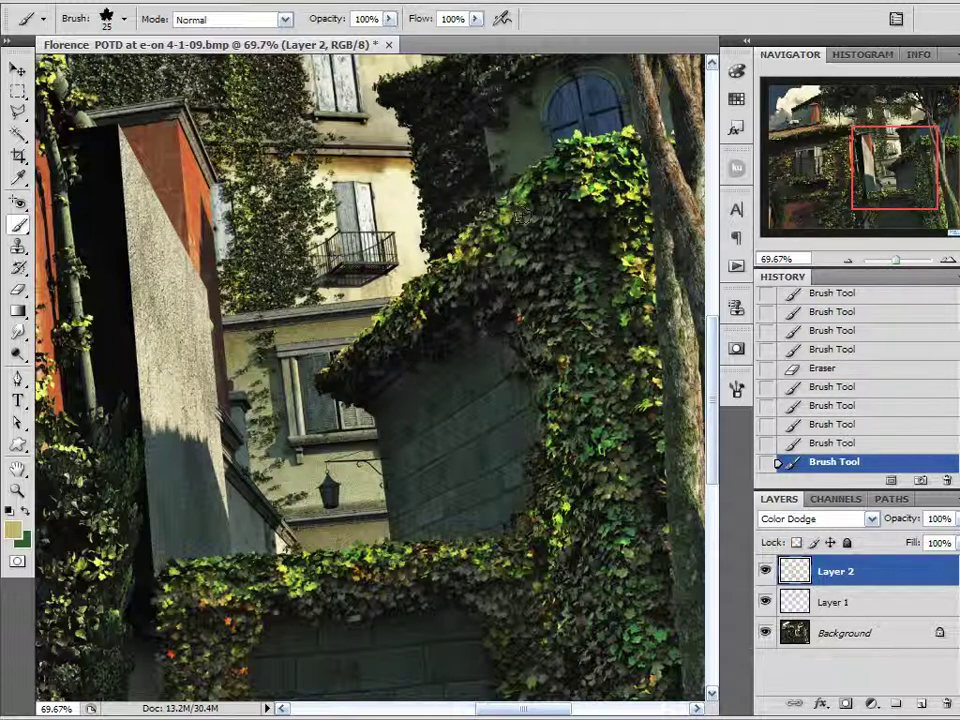
left_click(430, 296)
left_click_drag(474, 342, 399, 296)
Paint leaves down the ivy column beside the tree trunks and erase the leaf marks that spill onto the trunk.
mouse_move(543, 208)
left_mouse_down()
mouse_move(474, 171)
mouse_move(459, 182)
left_mouse_up()
mouse_move(506, 368)
left_mouse_down()
mouse_move(501, 483)
mouse_move(490, 487)
left_mouse_up()
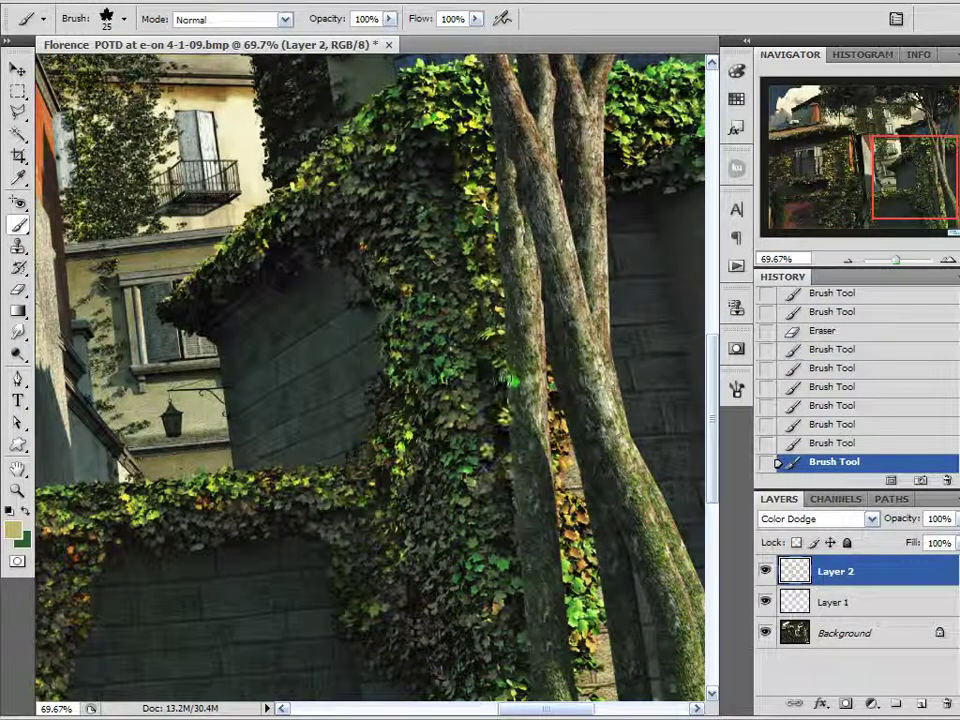
left_click_drag(495, 408, 506, 385)
mouse_move(508, 621)
left_mouse_down()
mouse_move(490, 500)
mouse_move(510, 583)
left_mouse_up()
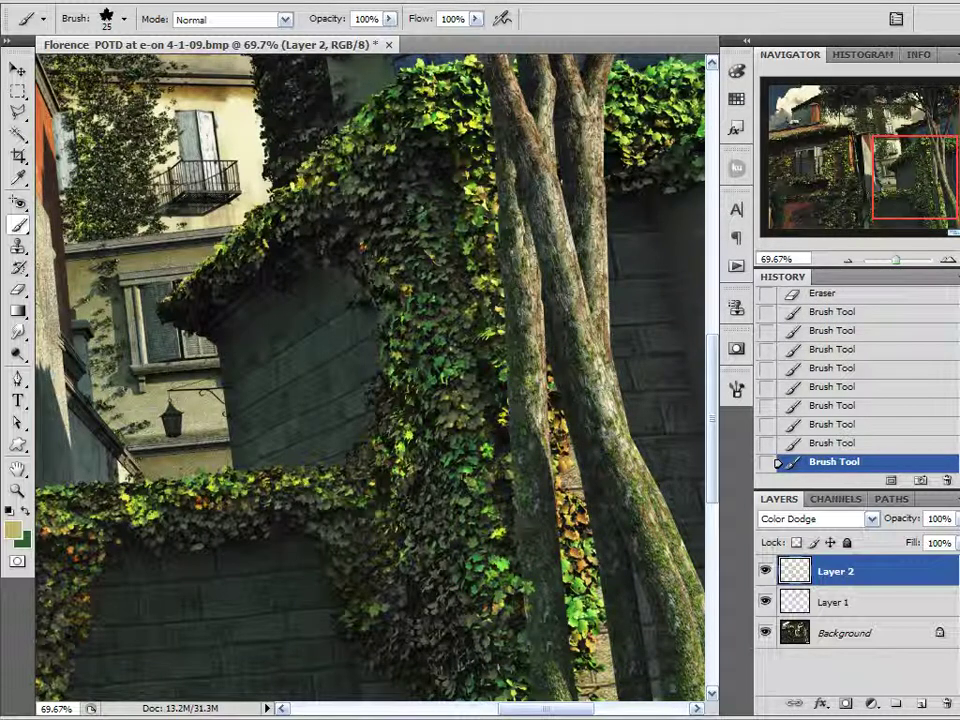
left_click(539, 560)
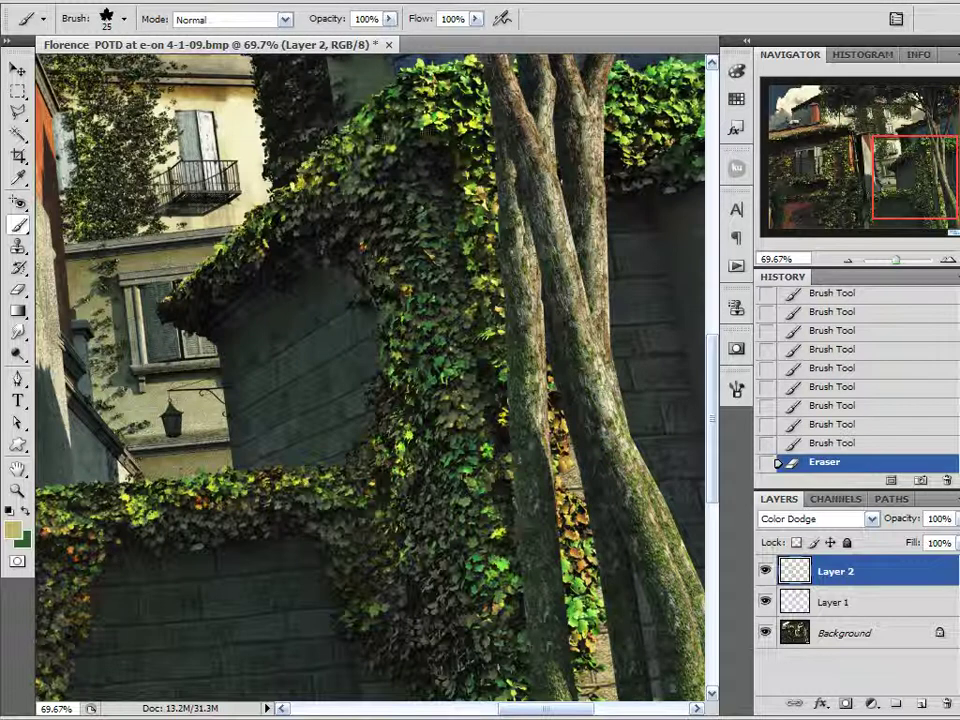
Paint 25-pixel leaves down the ivy column, along the ivy topping the dark lower wall, and down the strands beside that wall.
mouse_move(375, 190)
left_mouse_down()
mouse_move(405, 406)
mouse_move(396, 478)
mouse_move(412, 578)
left_mouse_up()
key("space")
mouse_move(460, 587)
left_mouse_down()
mouse_move(454, 456)
mouse_move(399, 420)
mouse_move(350, 428)
mouse_move(276, 290)
mouse_move(255, 268)
mouse_move(195, 259)
left_mouse_up()
left_click_drag(252, 342, 470, 320)
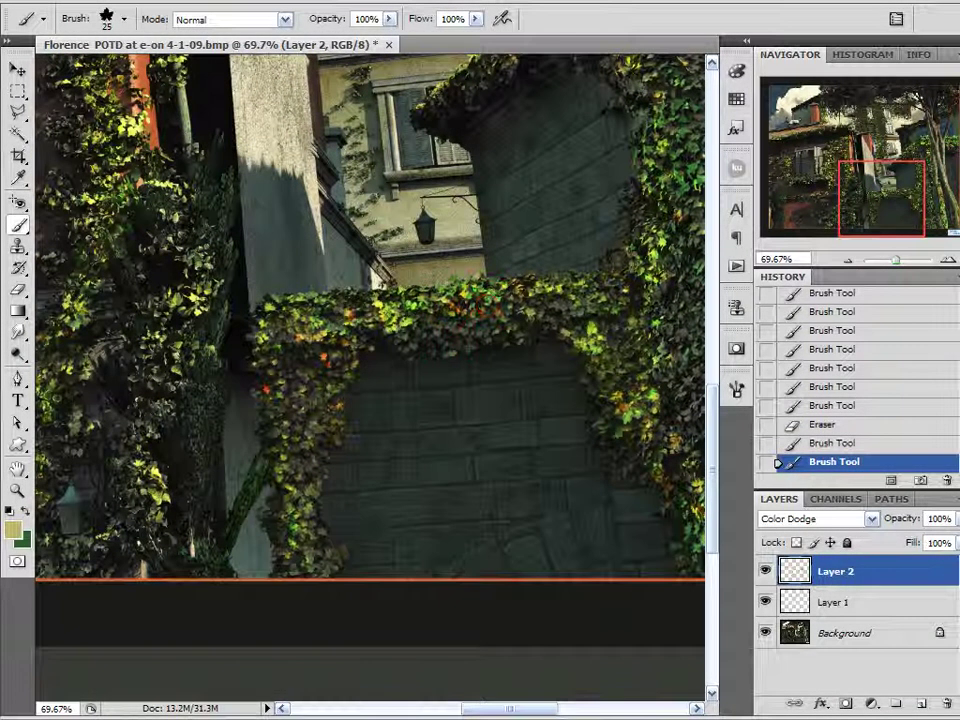
left_click(350, 318)
left_click(285, 468)
left_click(310, 555)
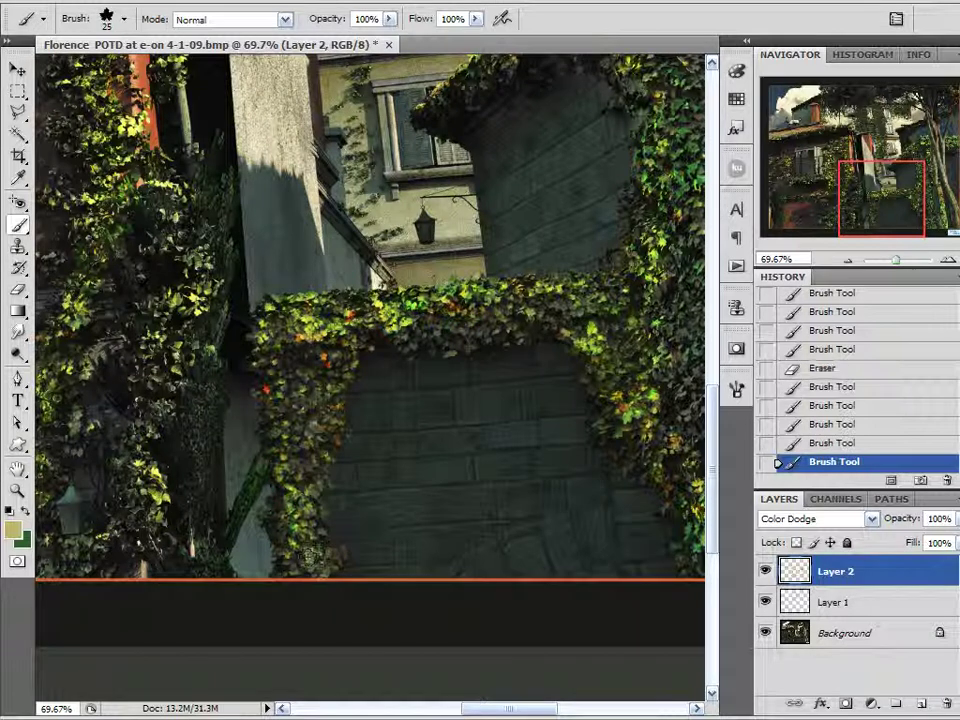
Compare the whole scene with Layer 2's leaf highlights hidden and shown.
key("ctrl+minus")
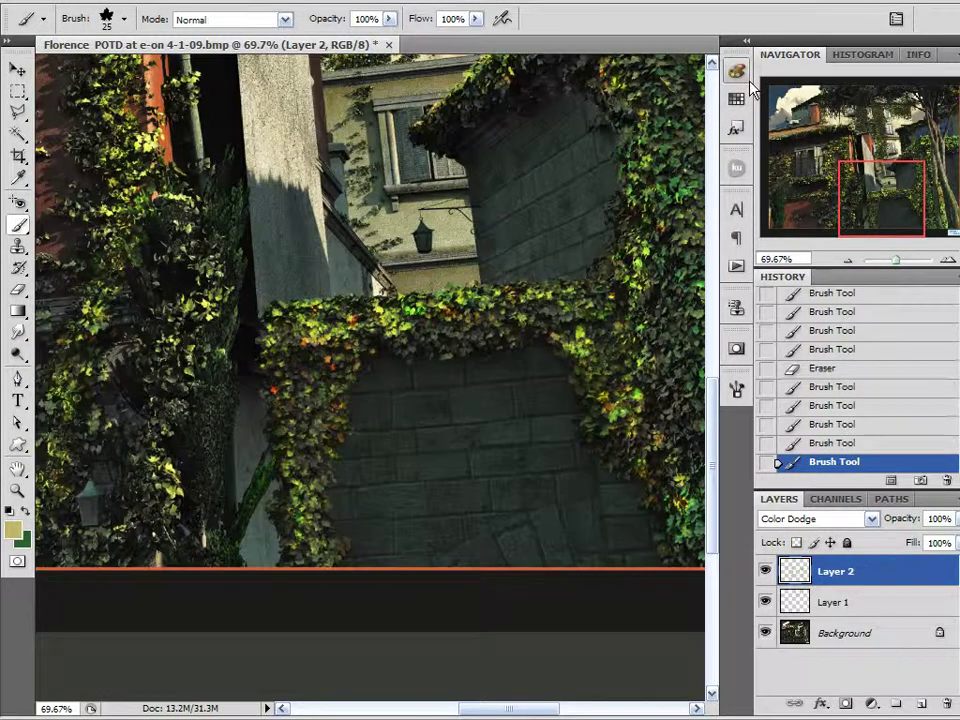
key("ctrl+minus")
key("ctrl+minus")
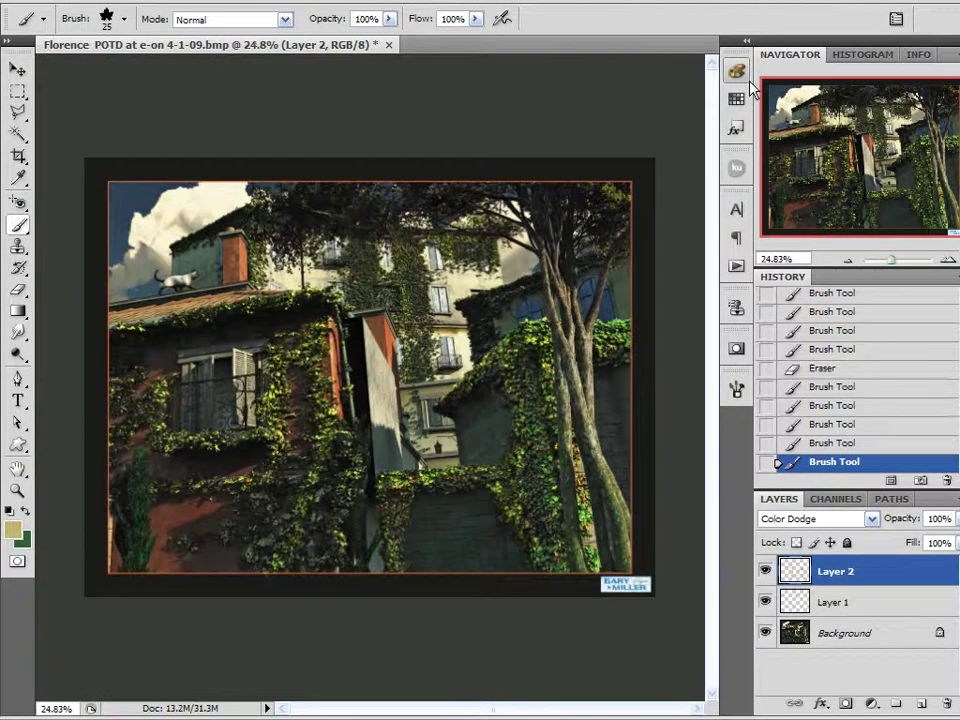
key("ctrl+0")
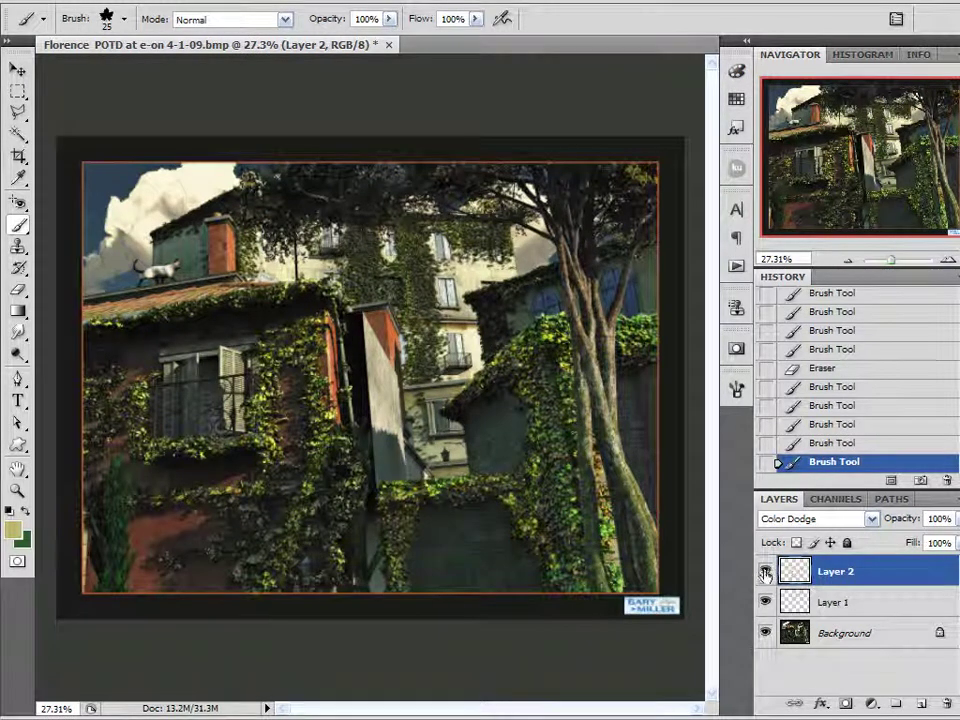
left_click(765, 571)
left_click(765, 574)
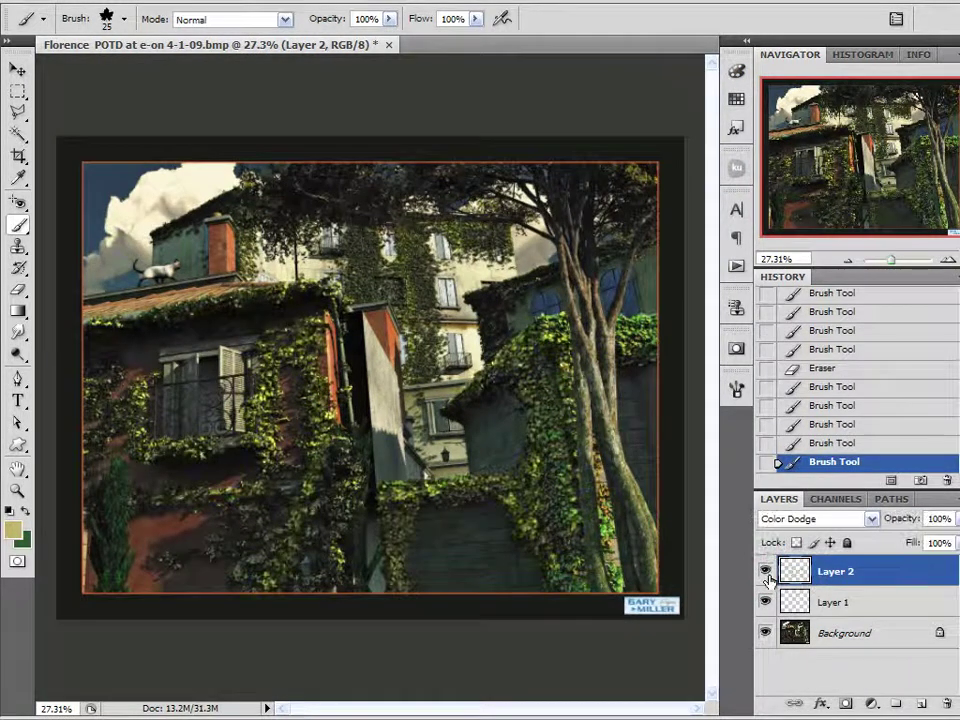
left_click(766, 576)
left_click(766, 578)
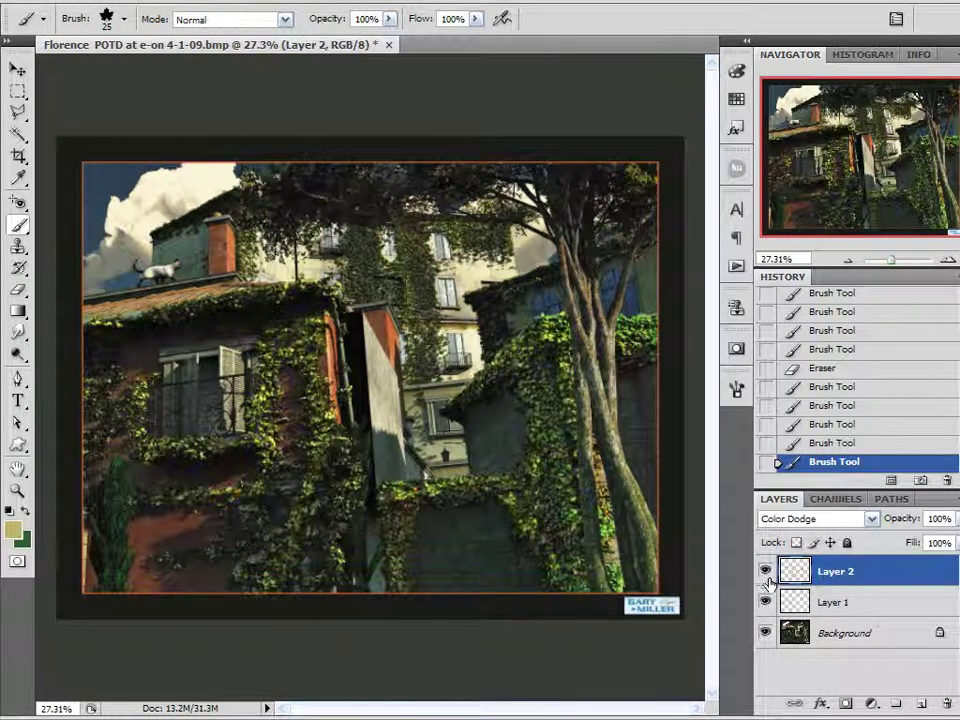
Select Layer 1 and compare the scene with that layer's highlights hidden and shown.
left_click(766, 604)
left_click(766, 602)
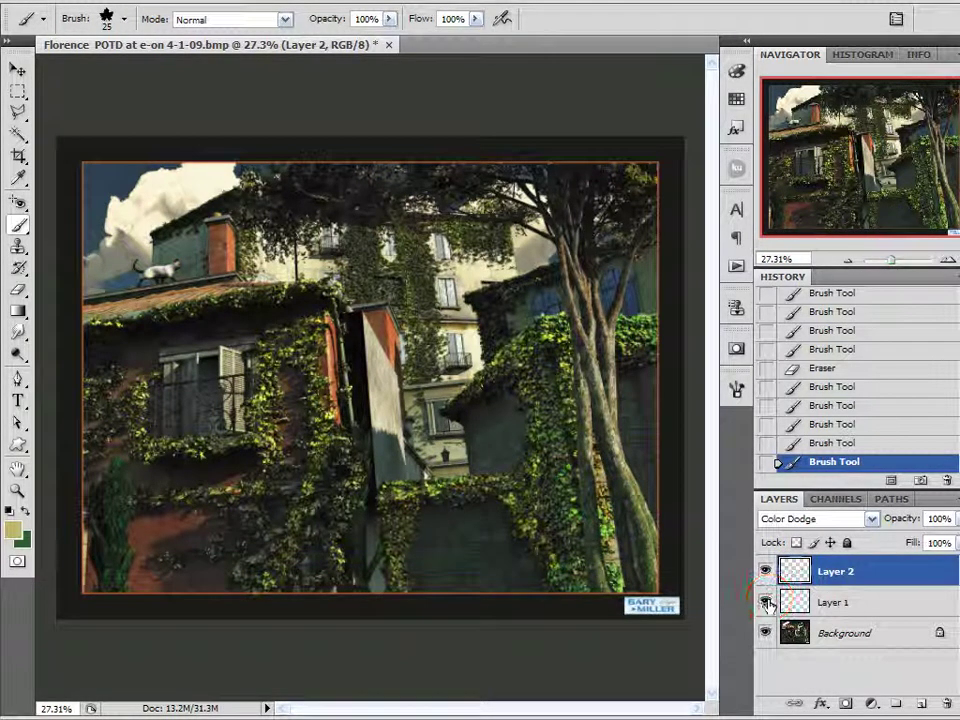
left_click(788, 602)
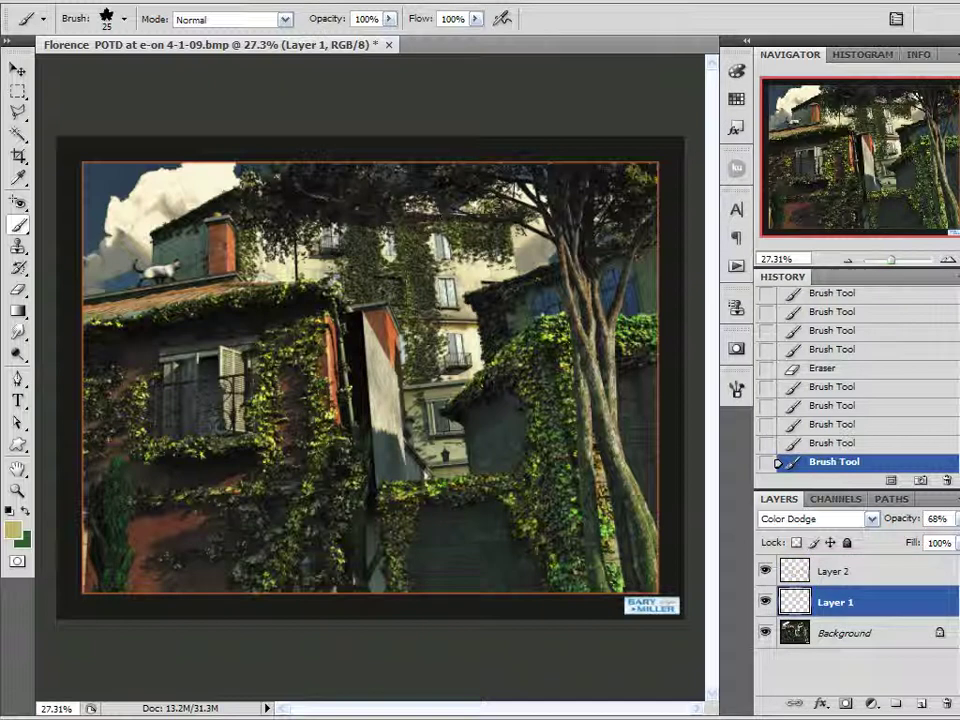
left_click(766, 603)
left_click(766, 603)
left_click(766, 603)
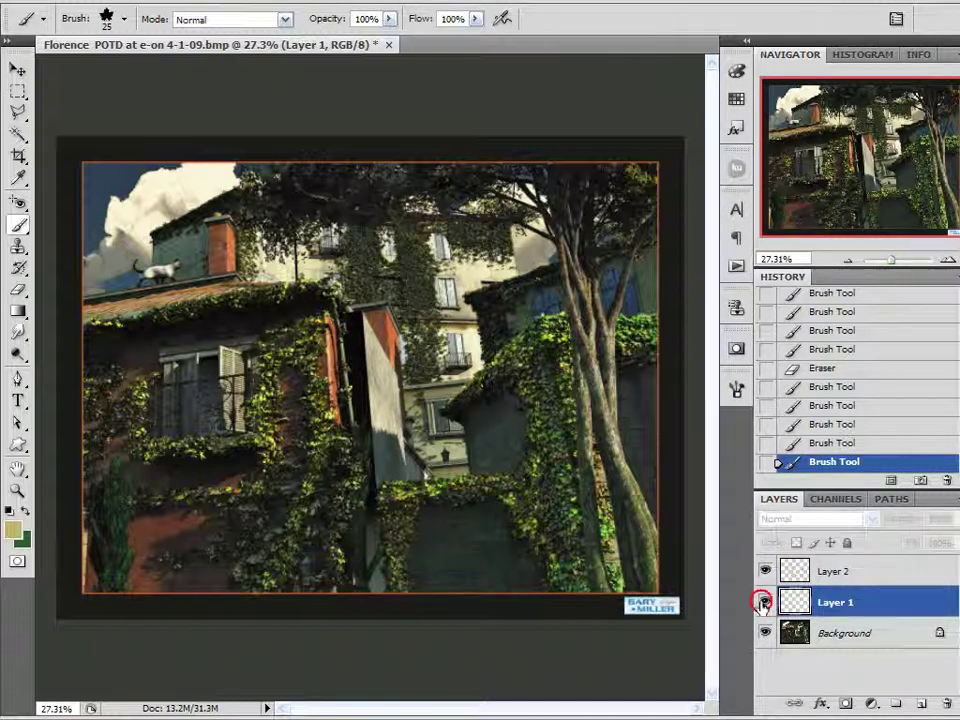
left_click(766, 603)
Hide both highlight layers to compare with the original, and restore Layer 1 and Layer 2 one after the other.
left_click(766, 571)
left_click(766, 571)
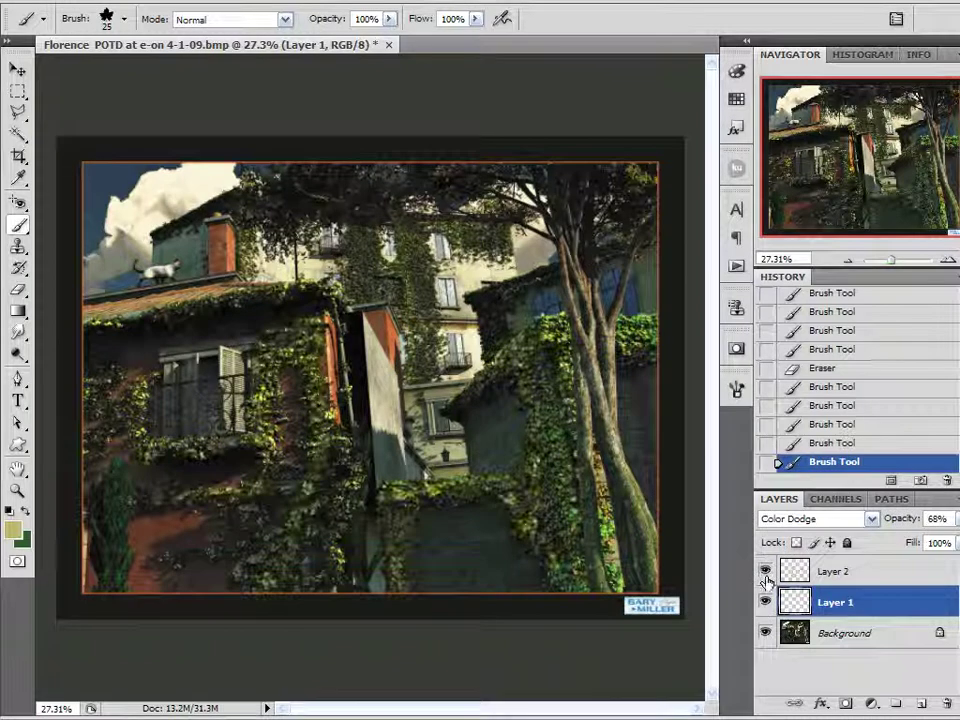
left_click(766, 574)
left_click(766, 603)
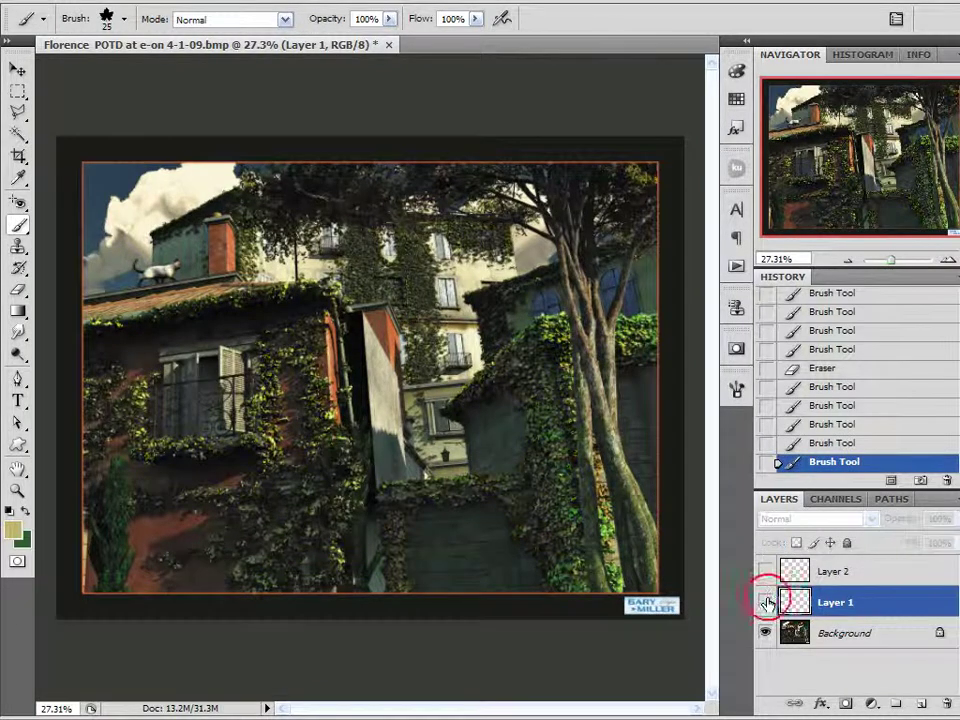
left_click(766, 602)
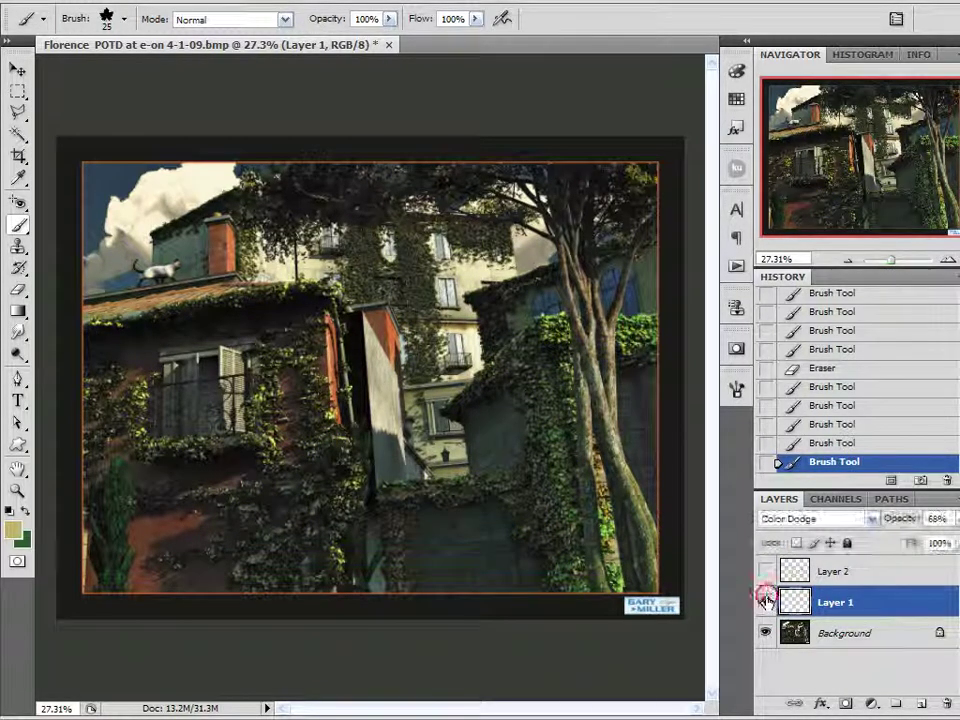
left_click(766, 571)
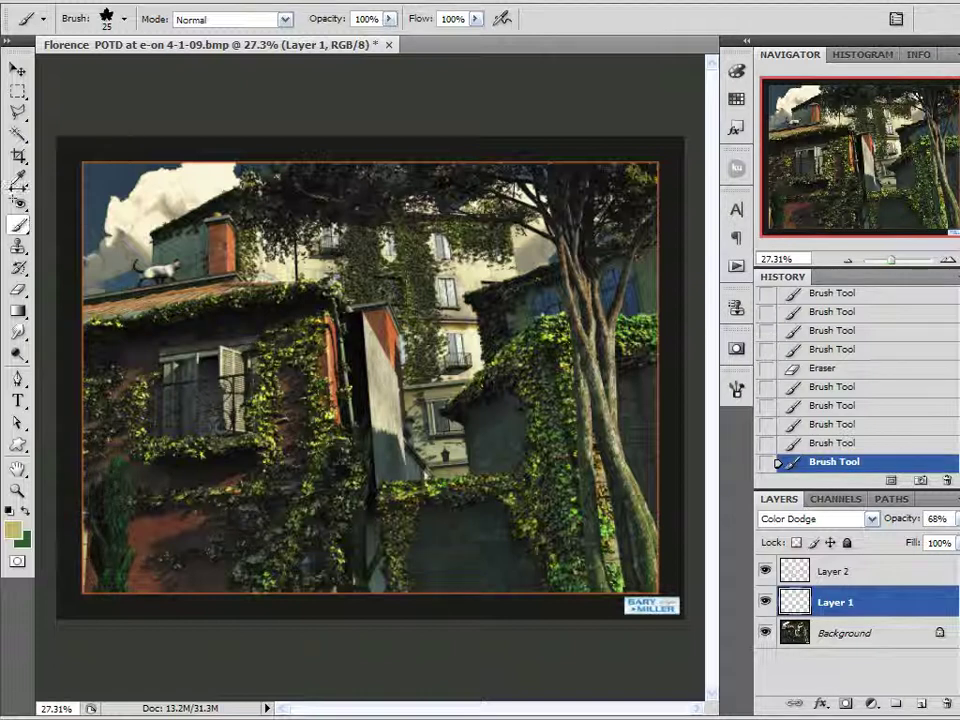
Review the leaf brush's Color Dynamics settings.
left_click(18, 228)
left_click(737, 388)
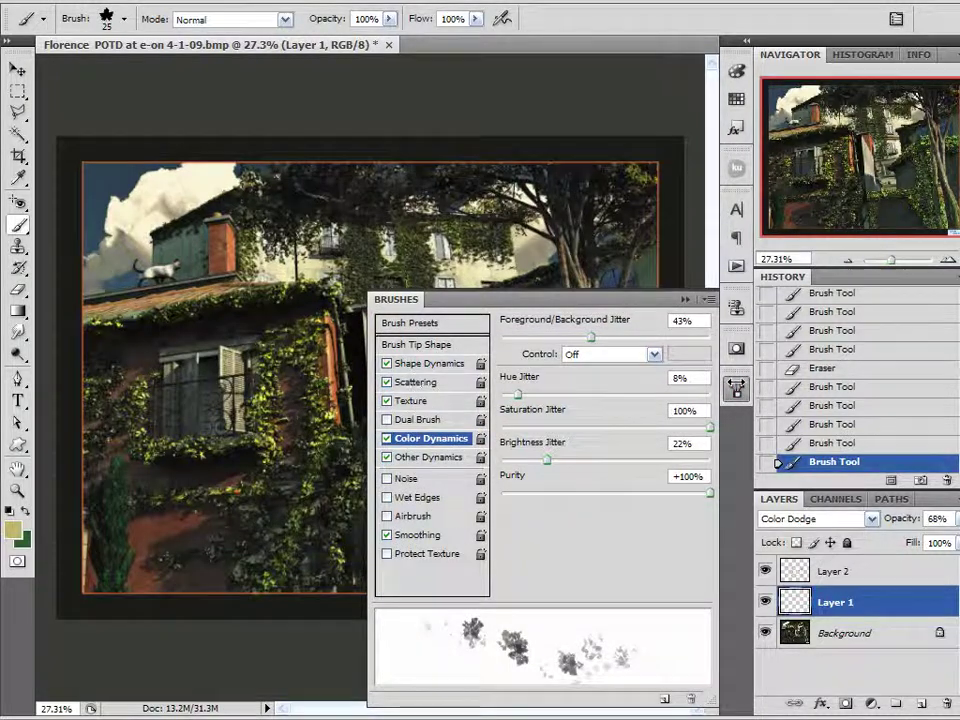
left_click(735, 392)
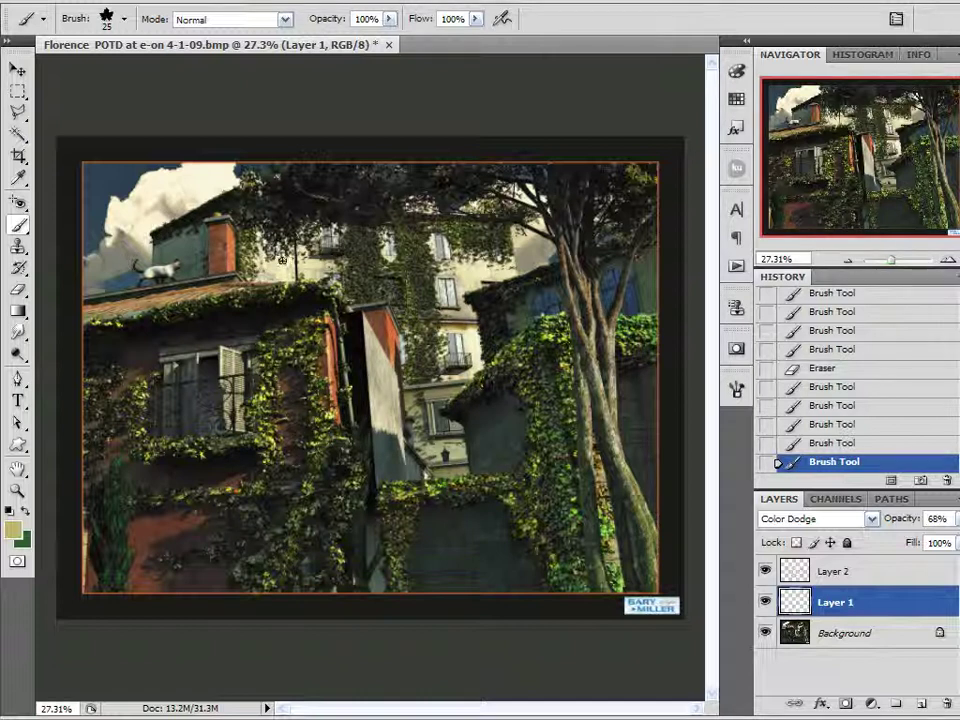
Examine the new brush preset option for the current leaf brush without saving it, and look over the loaded brush presets.
left_click(737, 390)
left_click(703, 299)
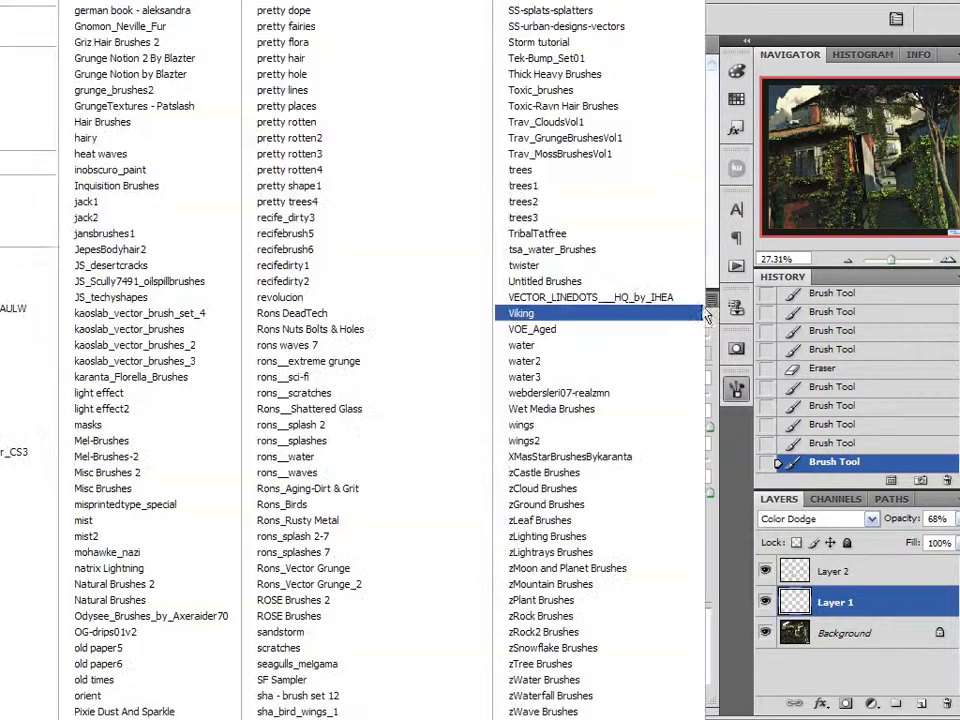
left_click(20, 220)
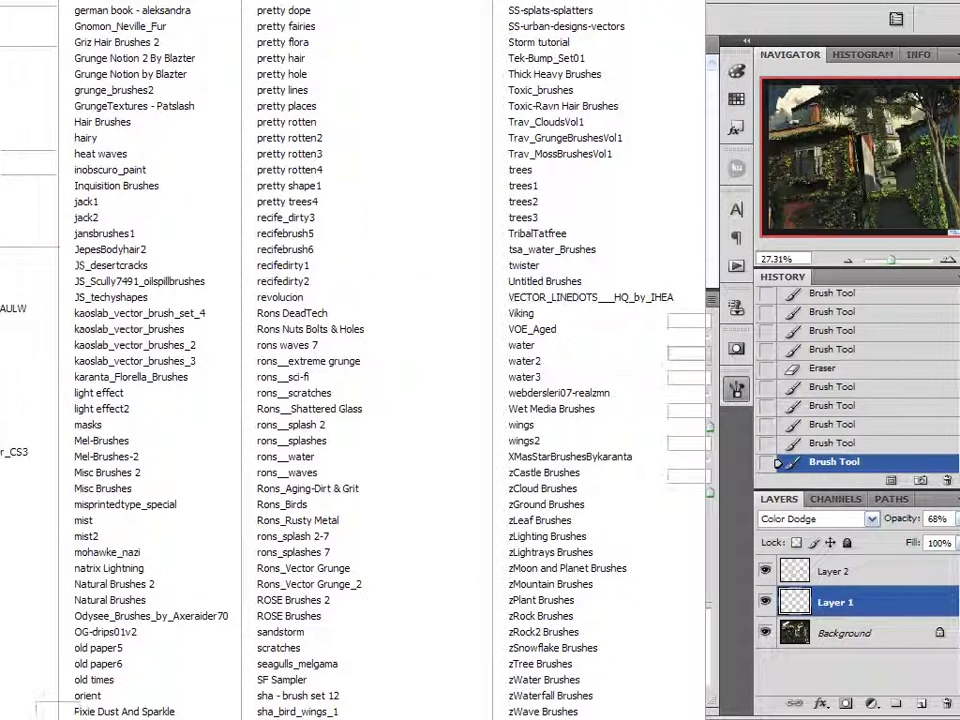
left_click(706, 460)
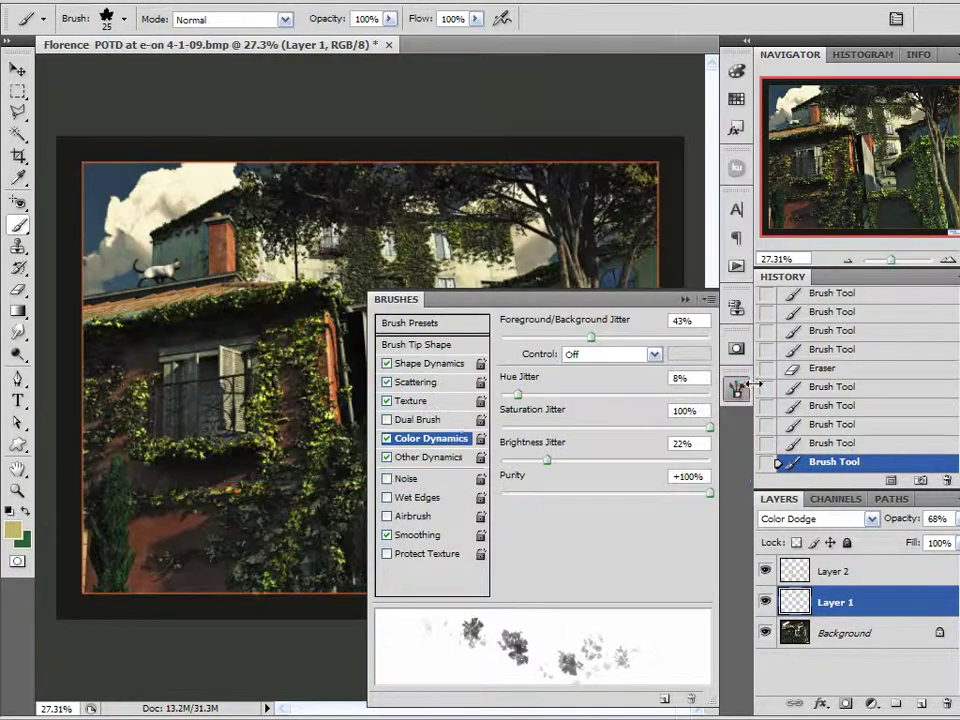
left_click(707, 299)
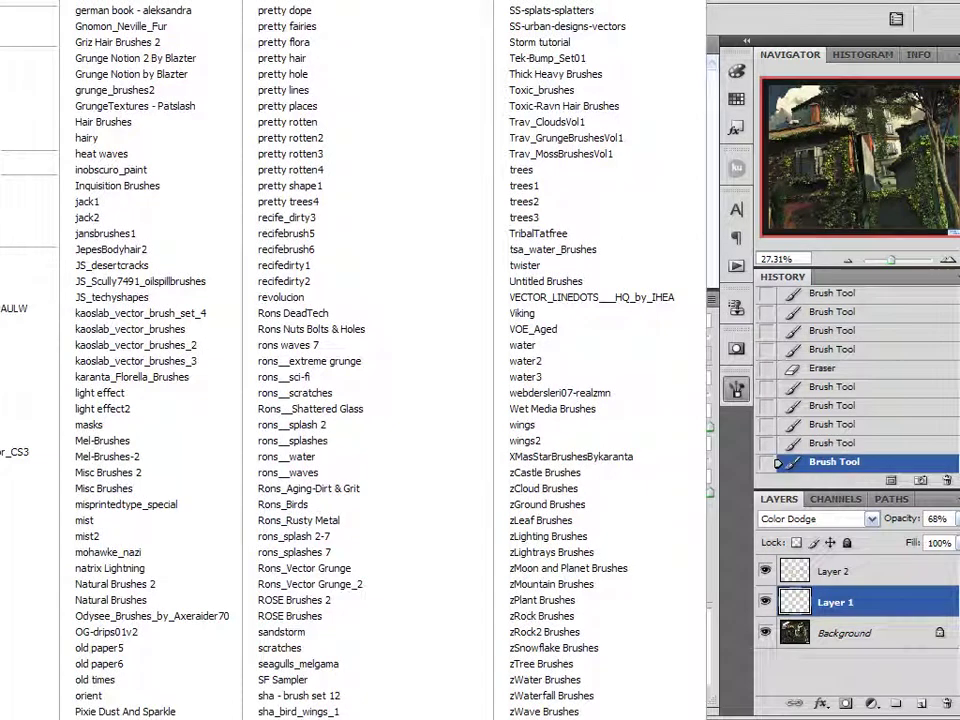
left_click(20, 33)
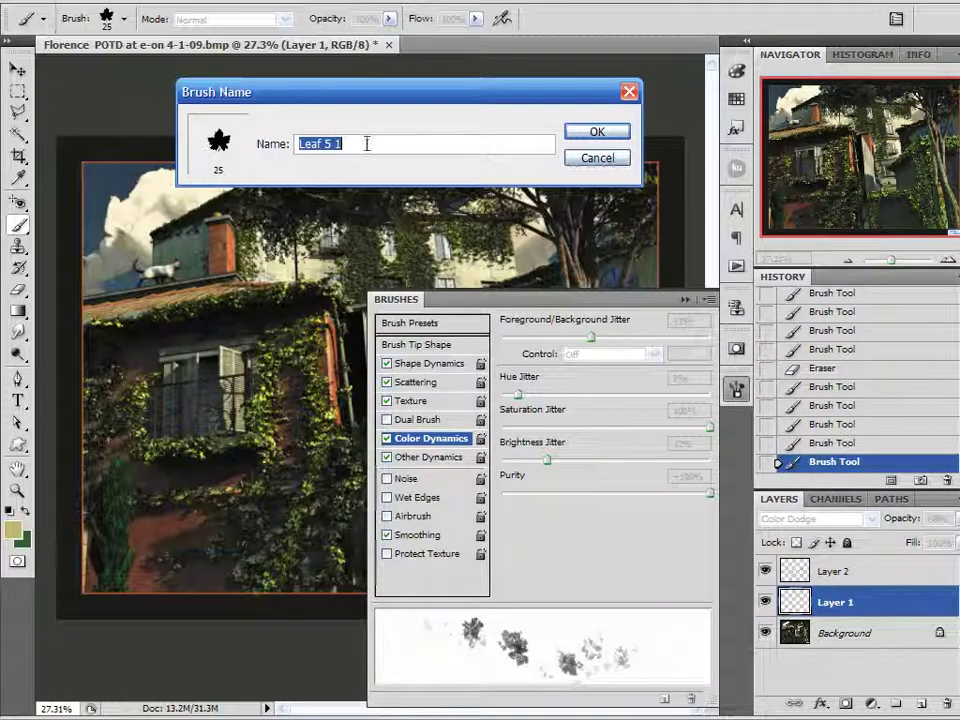
left_click(618, 162)
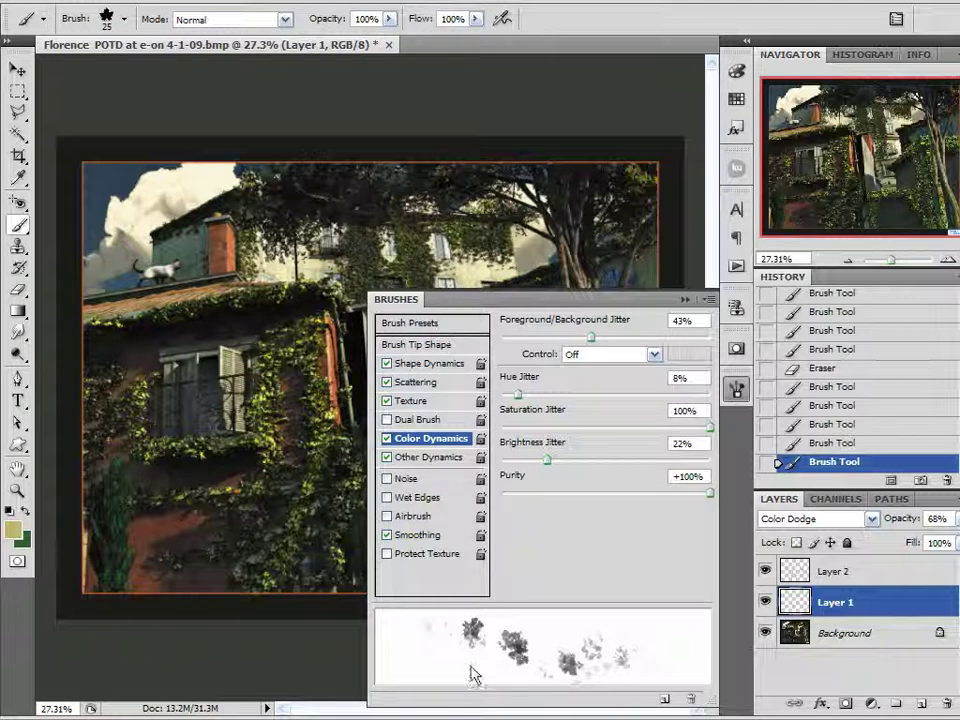
left_click(443, 327)
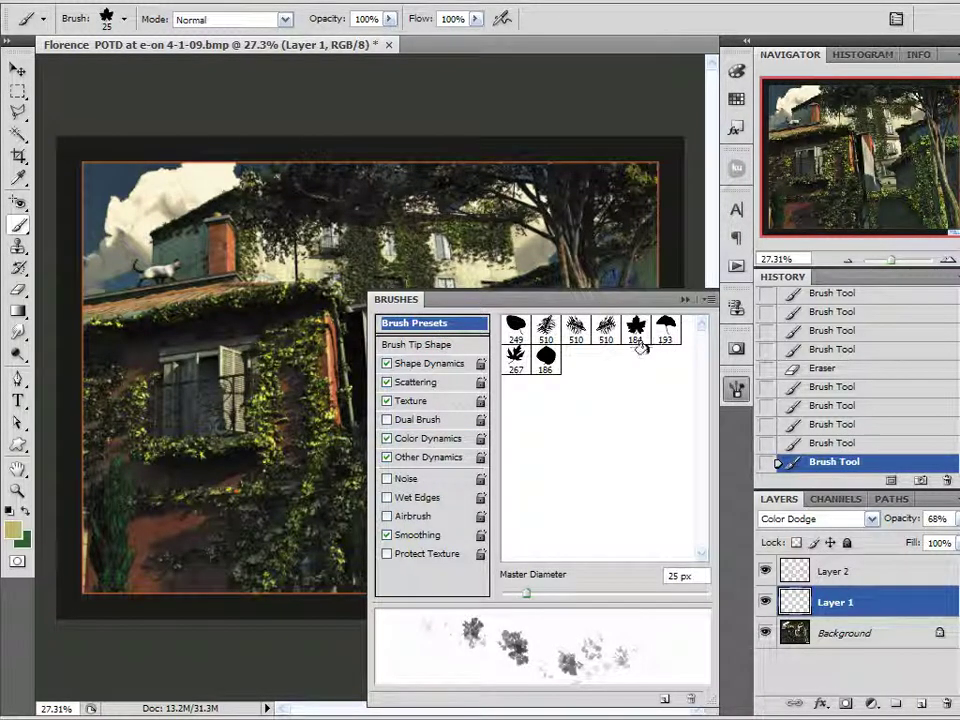
left_click(736, 388)
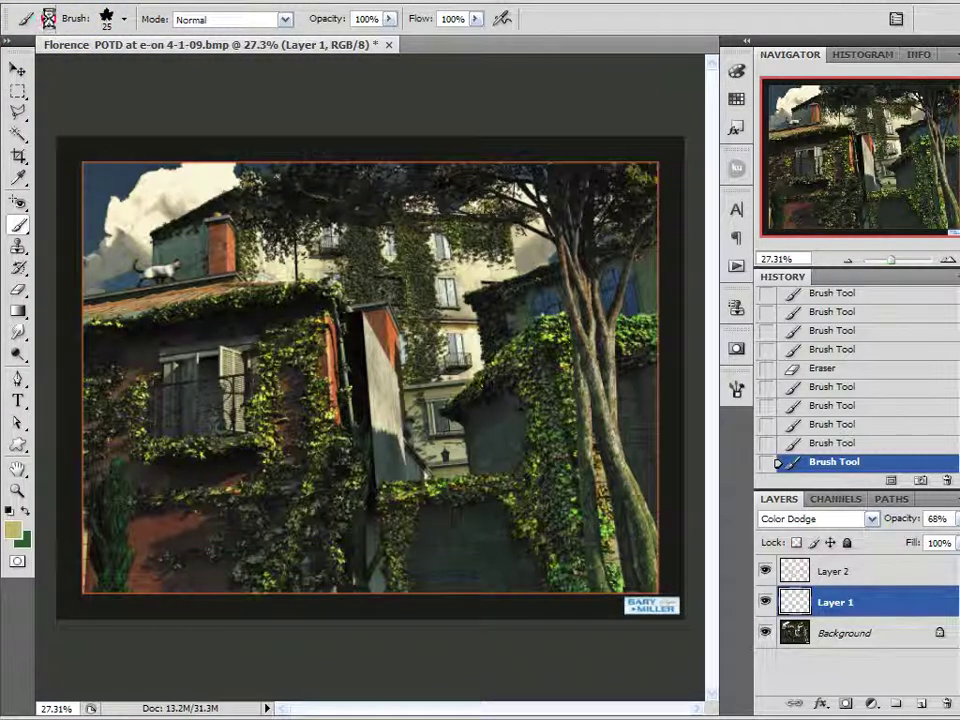
Examine the new tool preset option that stores the current brush with its color, without saving it.
left_click(43, 20)
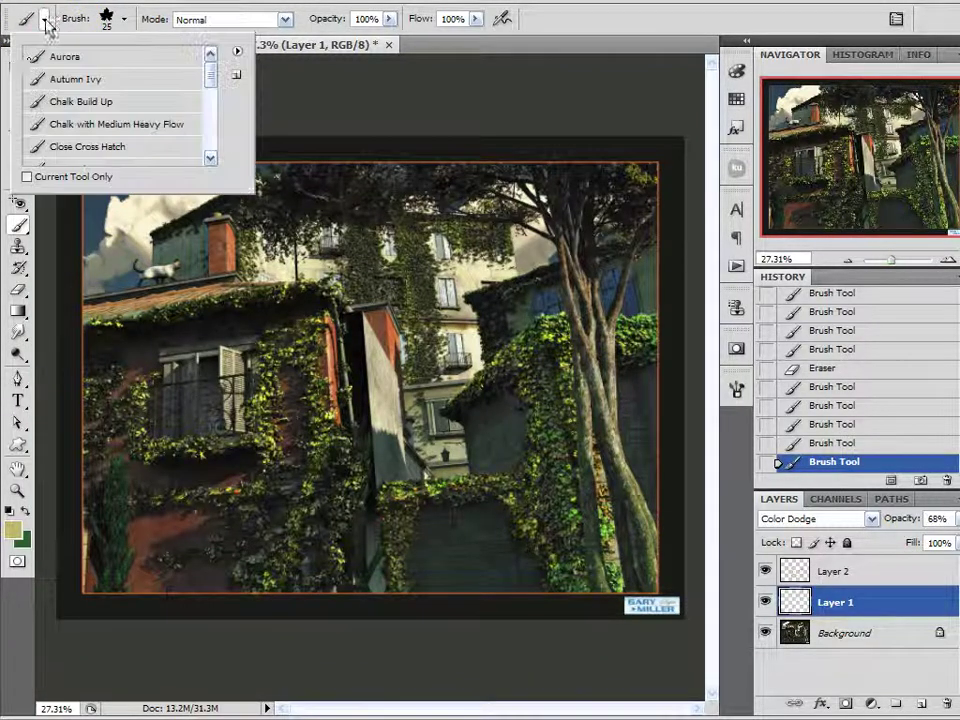
left_click(236, 70)
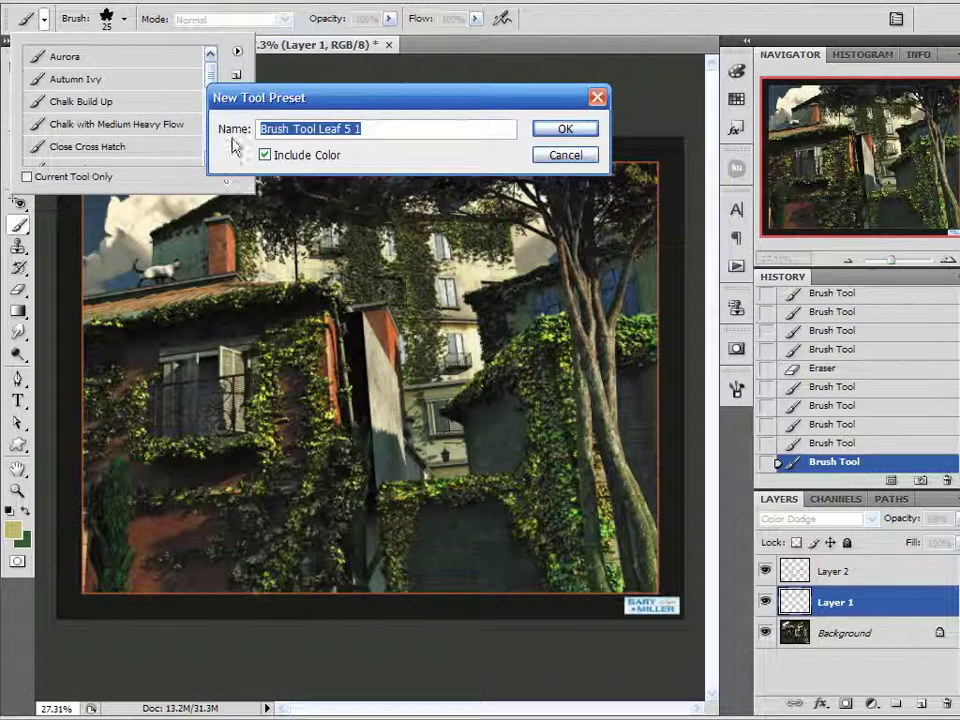
mouse_move(281, 94)
left_mouse_down()
mouse_move(315, 107)
mouse_move(346, 86)
left_mouse_up()
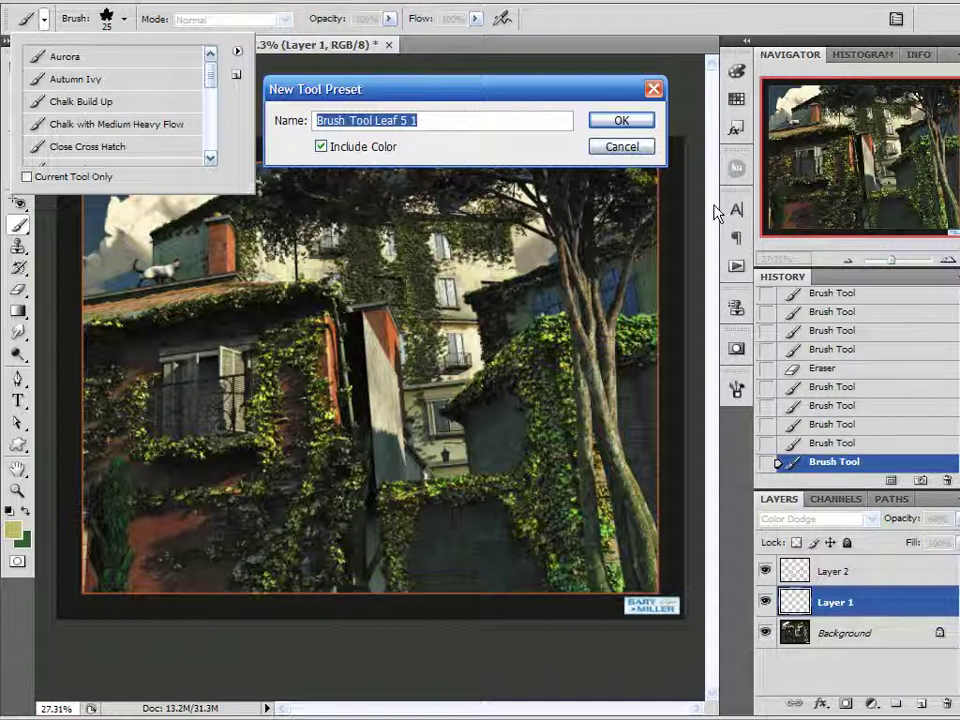
left_click(625, 147)
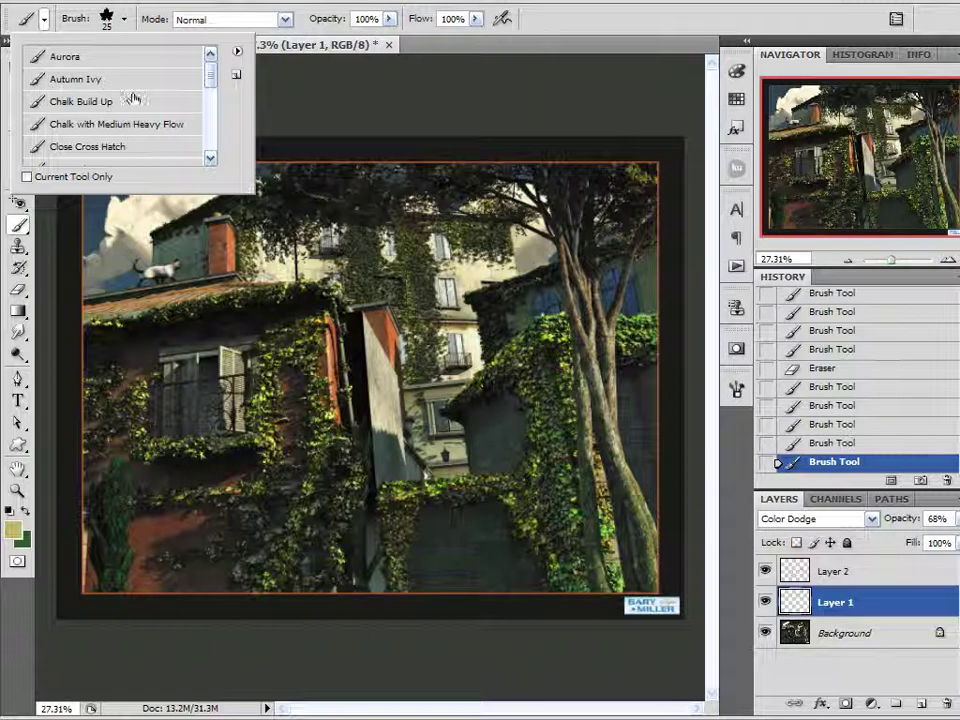
Reset the brush presets, replacing the current leaf brushes with the default set.
key("F5")
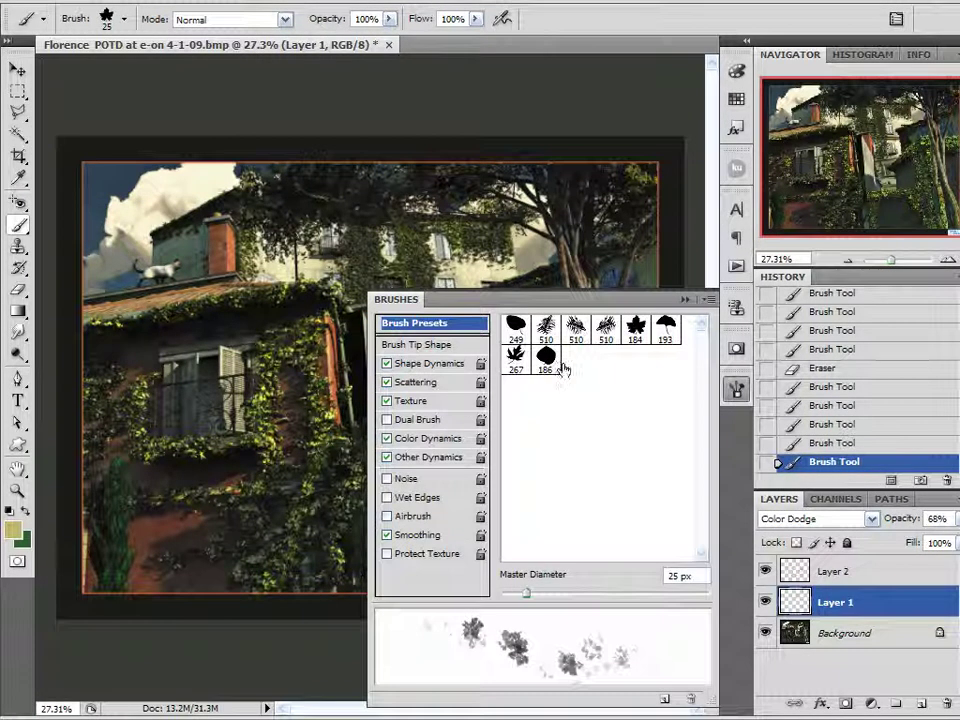
left_click(707, 302)
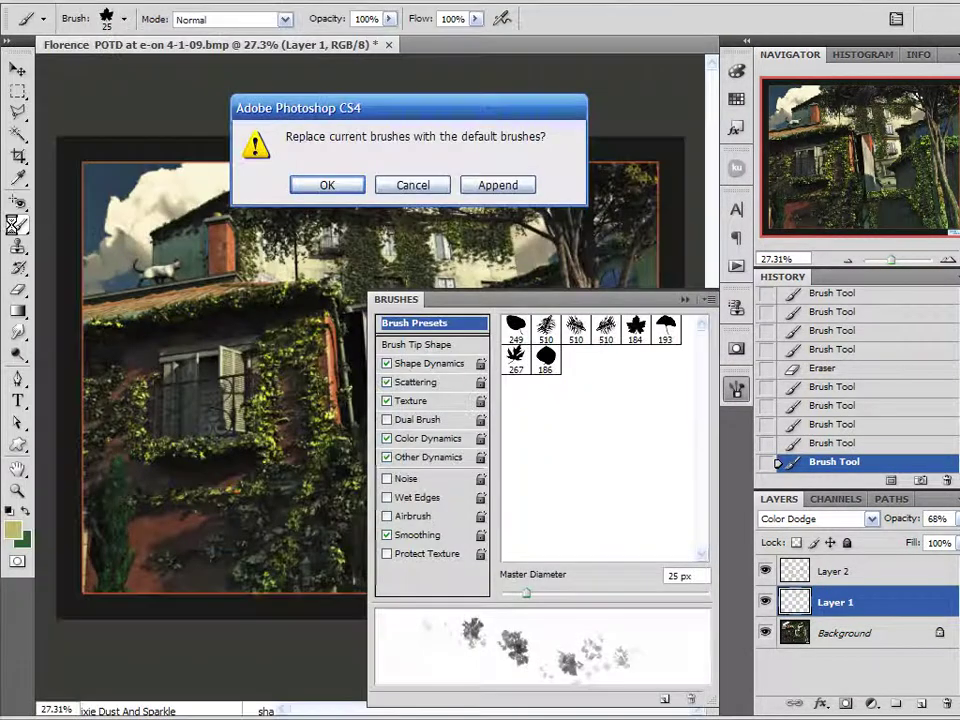
left_click(25, 163)
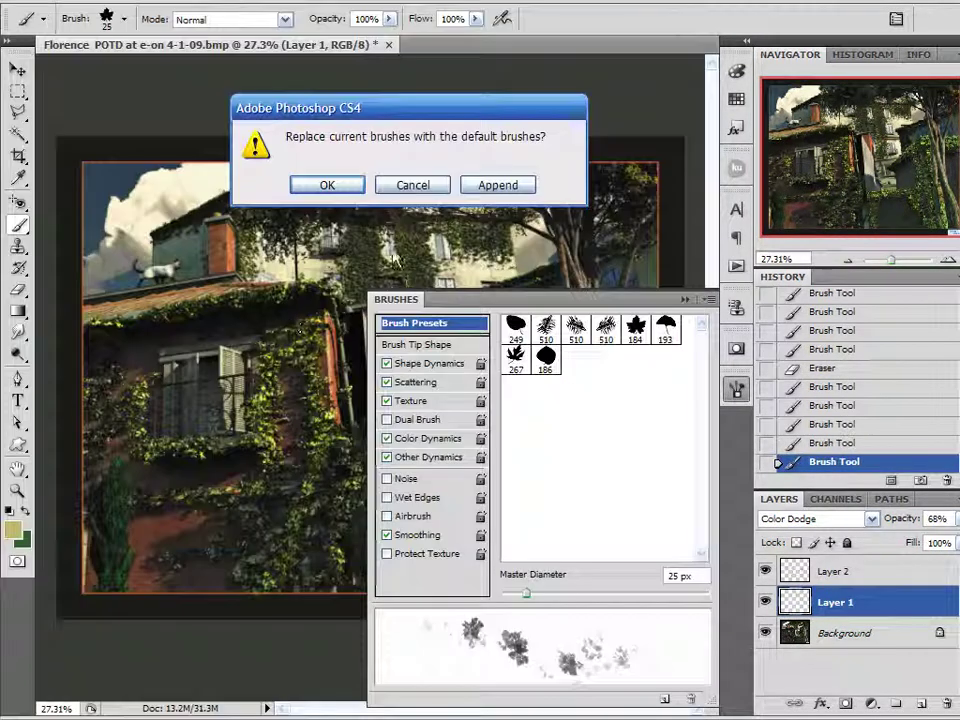
left_click(335, 189)
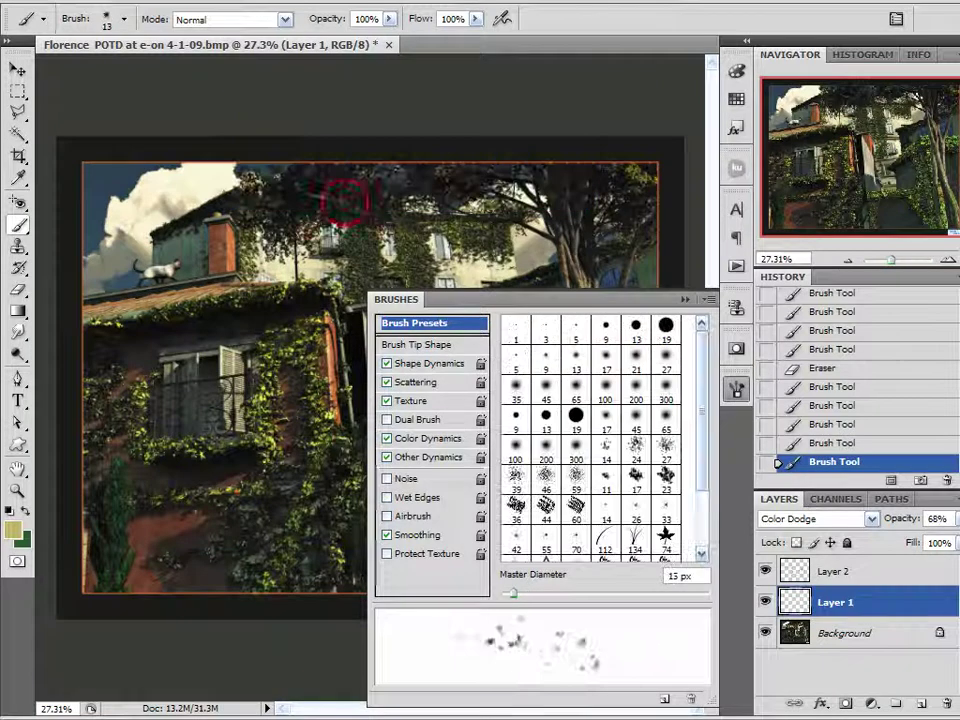
Choose the 19-pixel hard round brush, enlarge it to 200 pixels, and reset the colors to black and white.
left_click(665, 327)
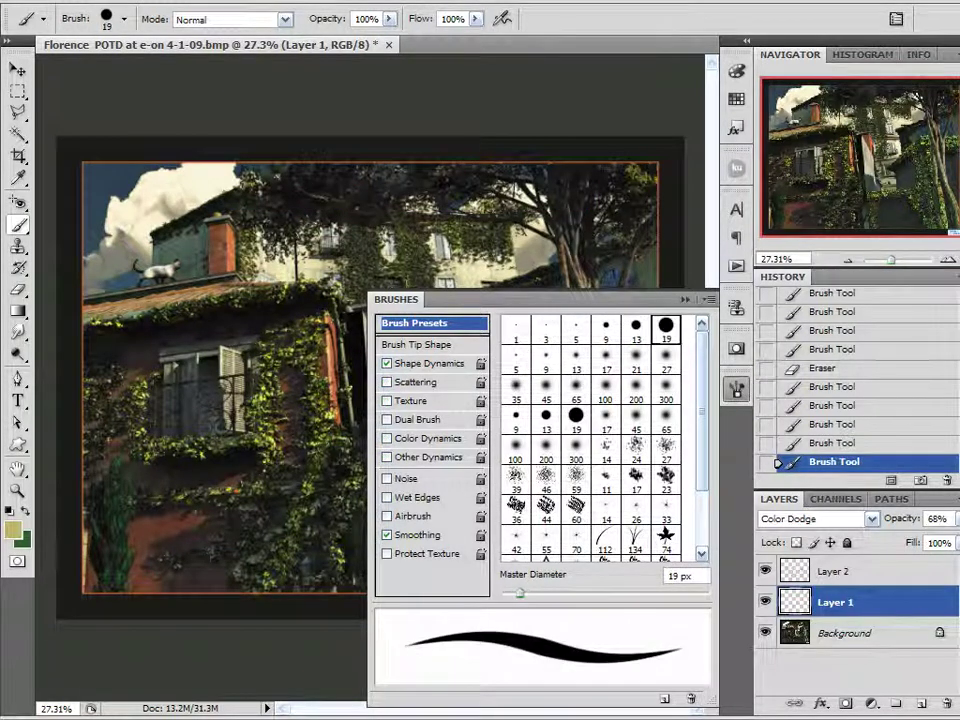
left_click(27, 511)
left_click(9, 511)
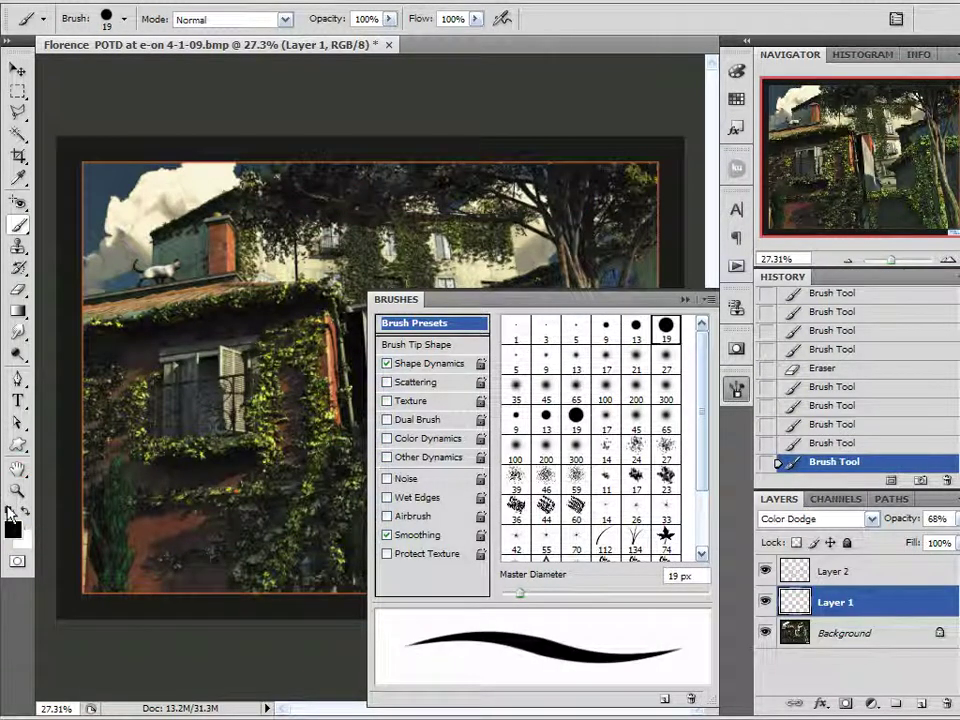
left_click(737, 386)
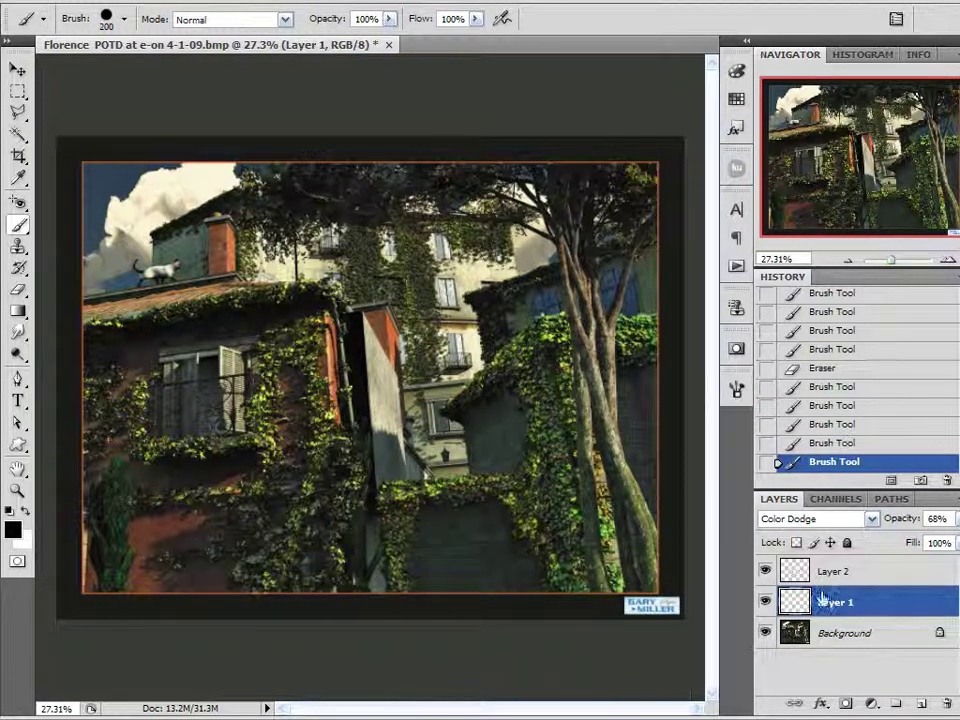
Add a new layer above Layer 1 and paint broad black test strokes across the middle of the scene.
left_click(916, 701)
mouse_move(165, 385)
left_mouse_down()
mouse_move(212, 332)
mouse_move(235, 375)
mouse_move(460, 340)
mouse_move(565, 305)
mouse_move(290, 245)
mouse_move(300, 262)
mouse_move(413, 262)
mouse_move(372, 318)
mouse_move(380, 280)
mouse_move(343, 340)
mouse_move(420, 332)
left_mouse_up()
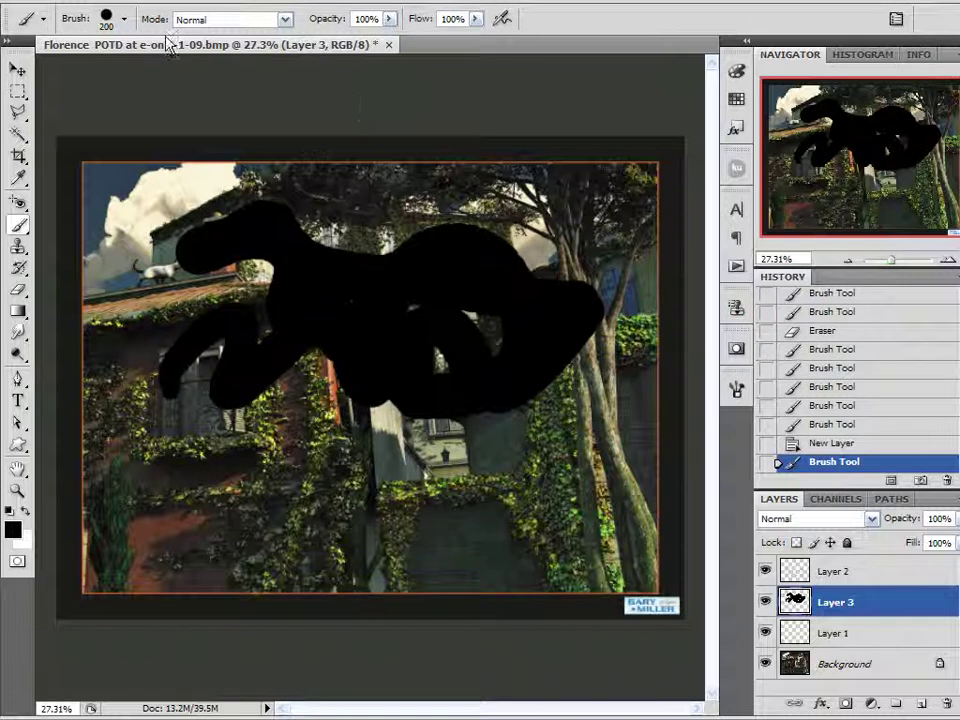
Load the Autumn Ivy tool preset for the Brush tool, including its stored colors.
left_click(43, 19)
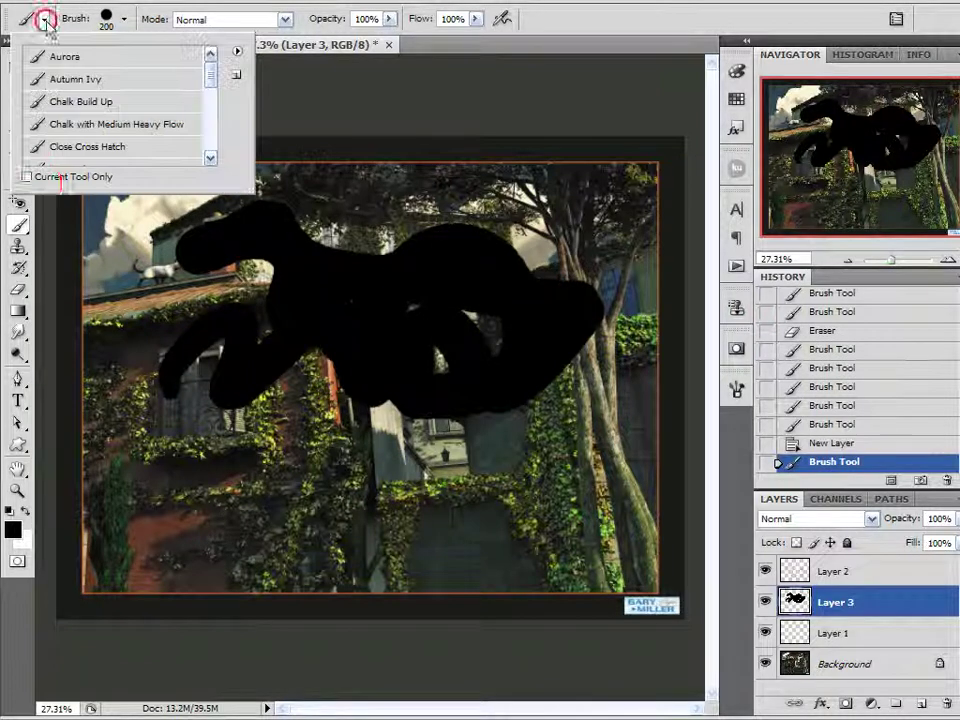
left_click(60, 79)
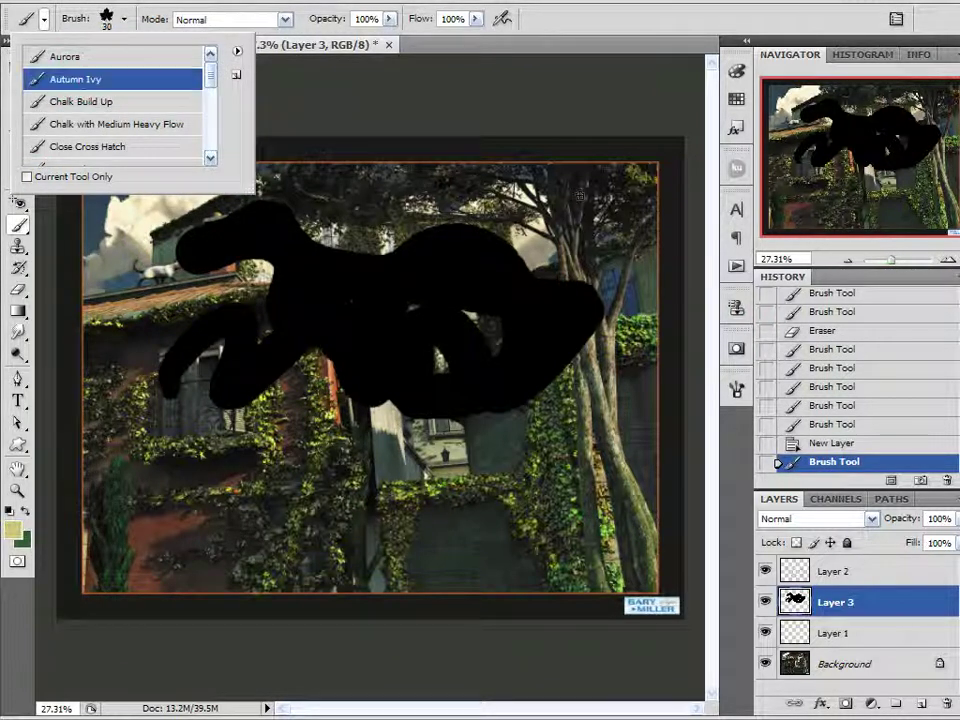
left_click(553, 18)
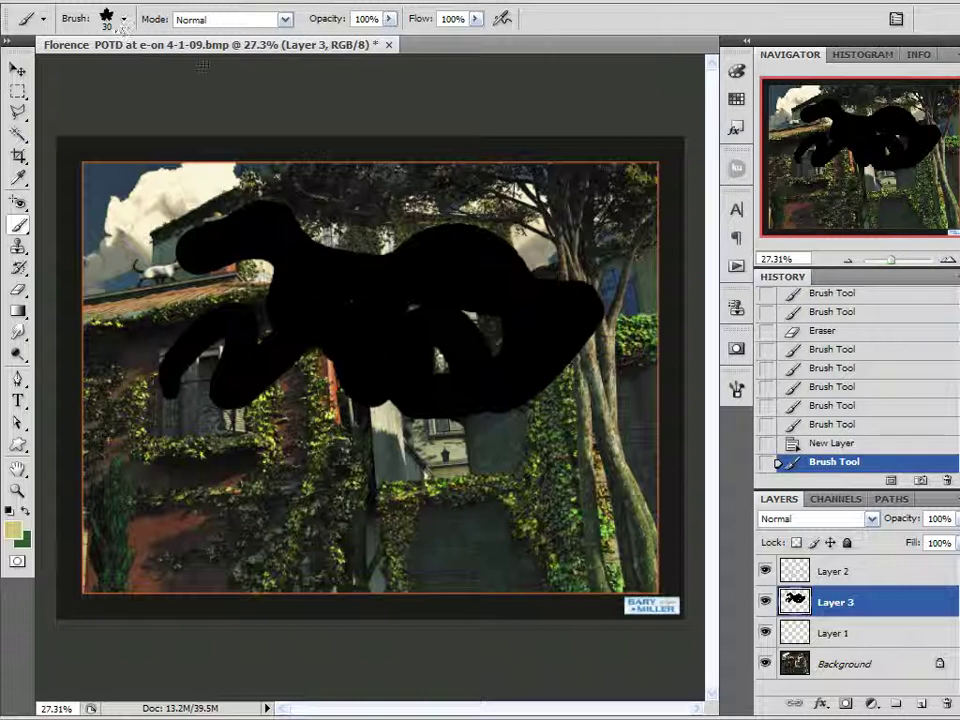
Look over the loaded brush presets and the list of available brush libraries without changing the brush.
left_click(737, 388)
left_click_drag(707, 396, 705, 456)
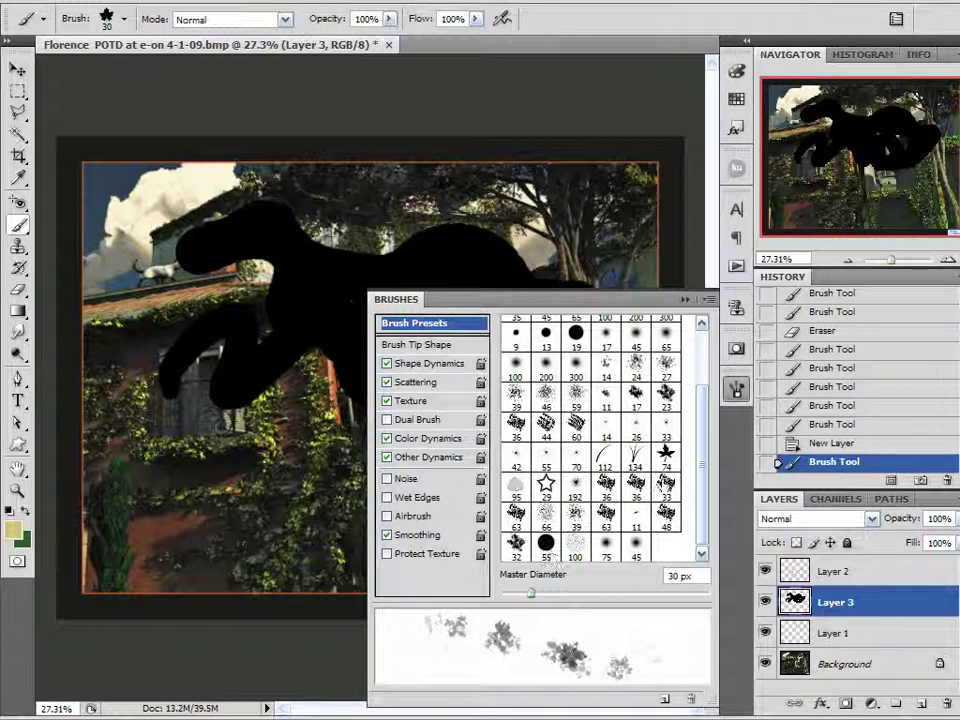
left_click_drag(704, 457, 706, 378)
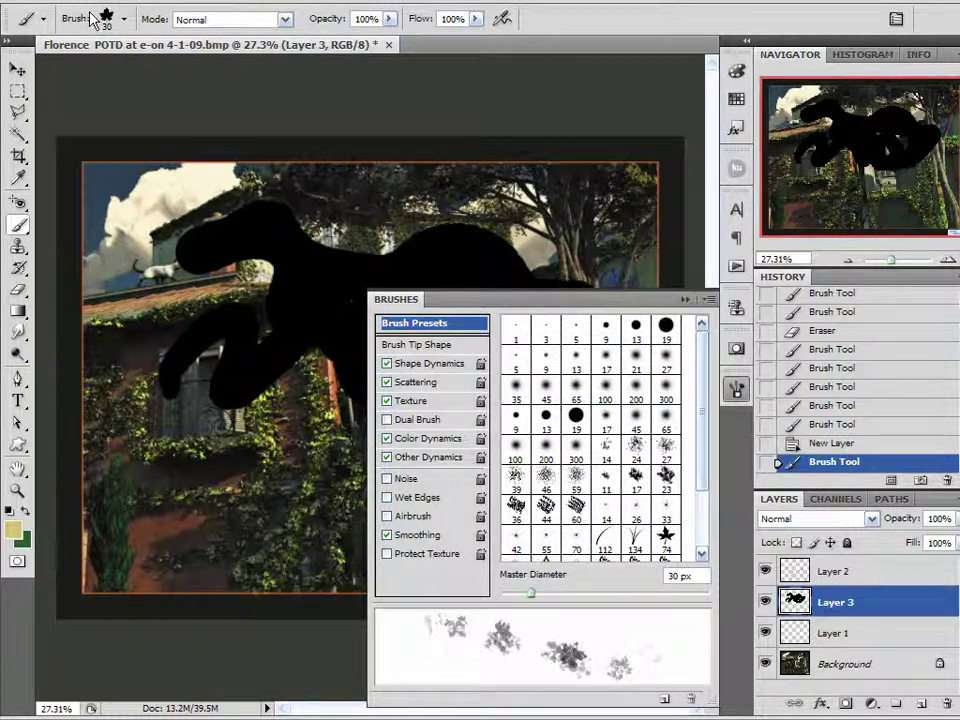
left_click(706, 299)
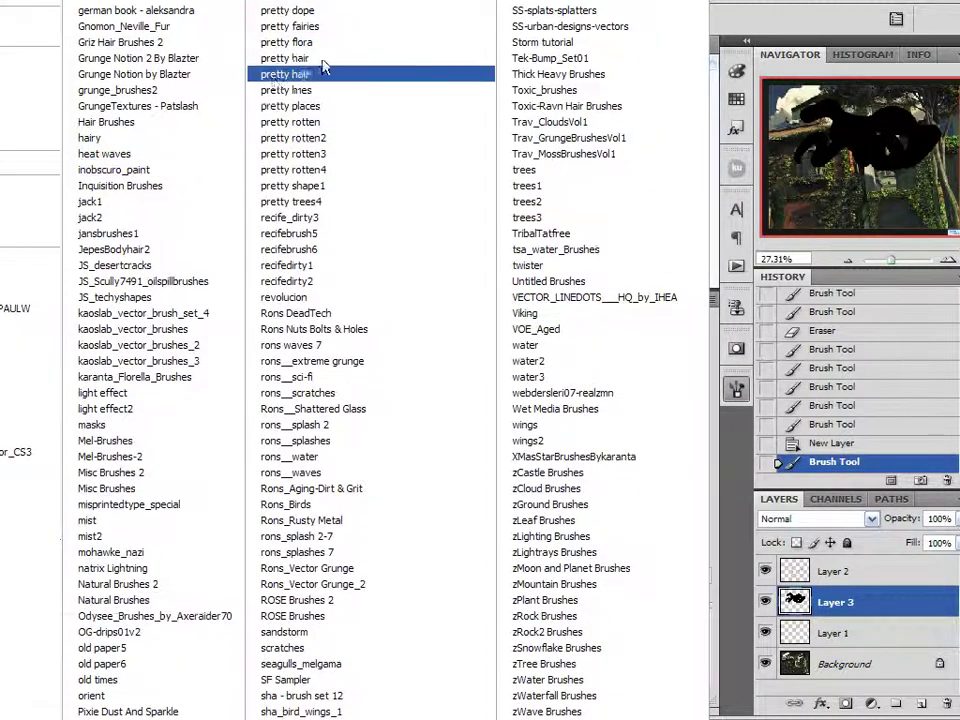
left_click(737, 390)
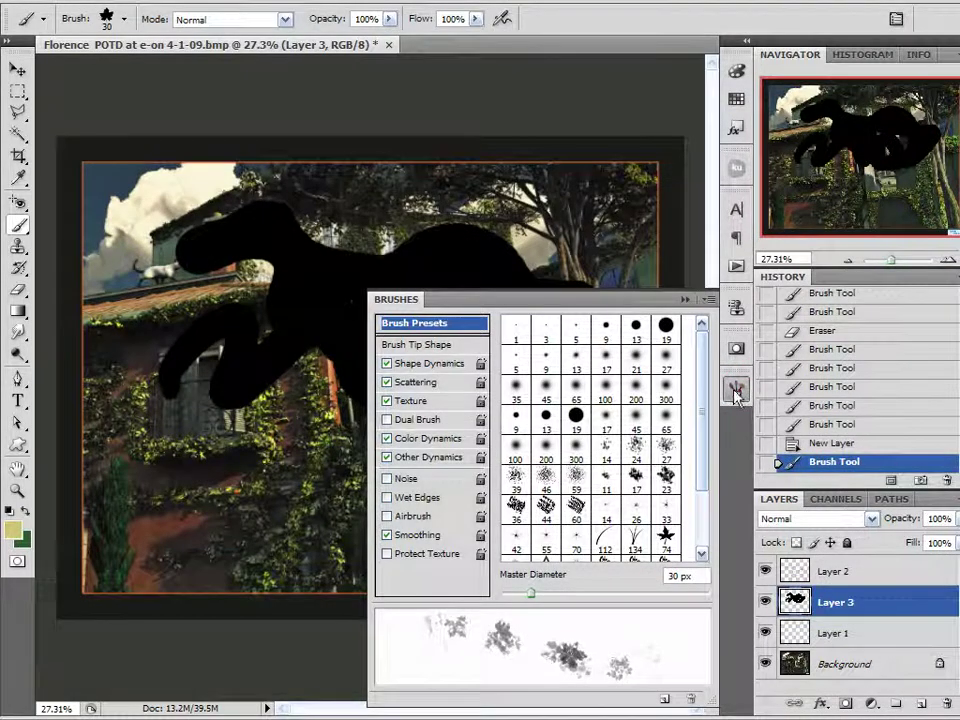
left_click(737, 392)
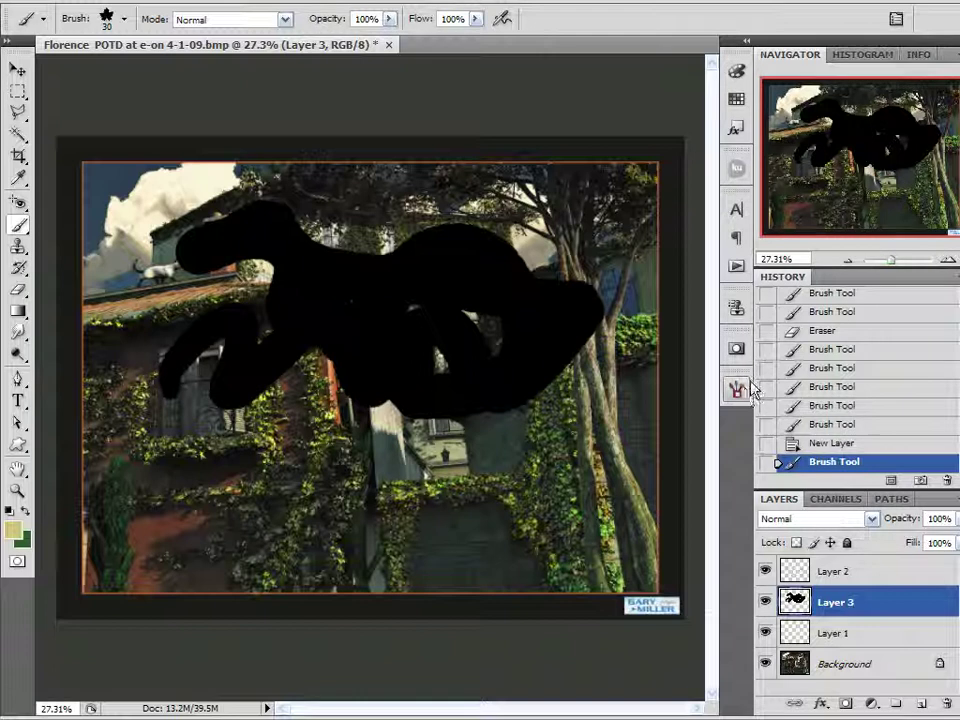
left_click(125, 24)
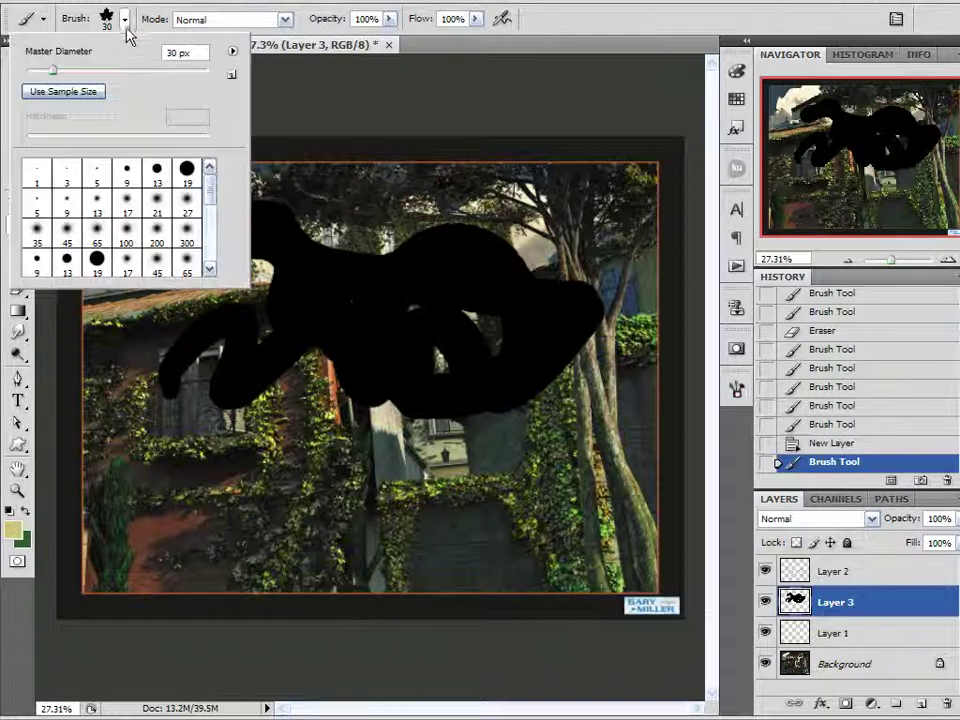
left_click(126, 24)
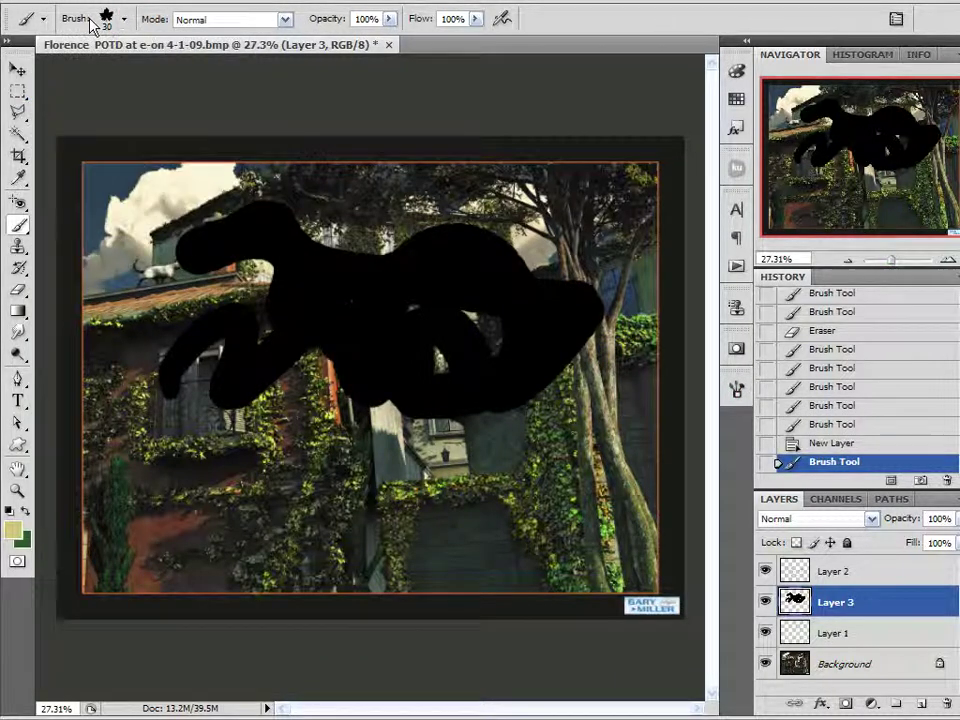
Reapply the Autumn Ivy tool preset and paint scattered ivy leaves over the black strokes on Layer 3.
left_click(42, 19)
left_click(67, 80)
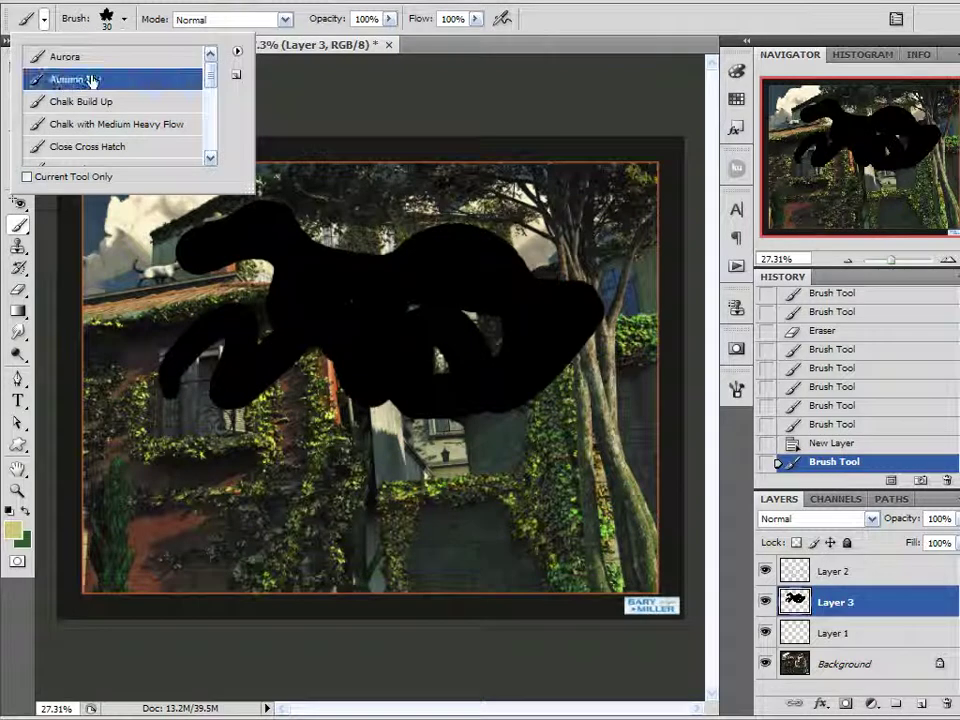
left_click(510, 38)
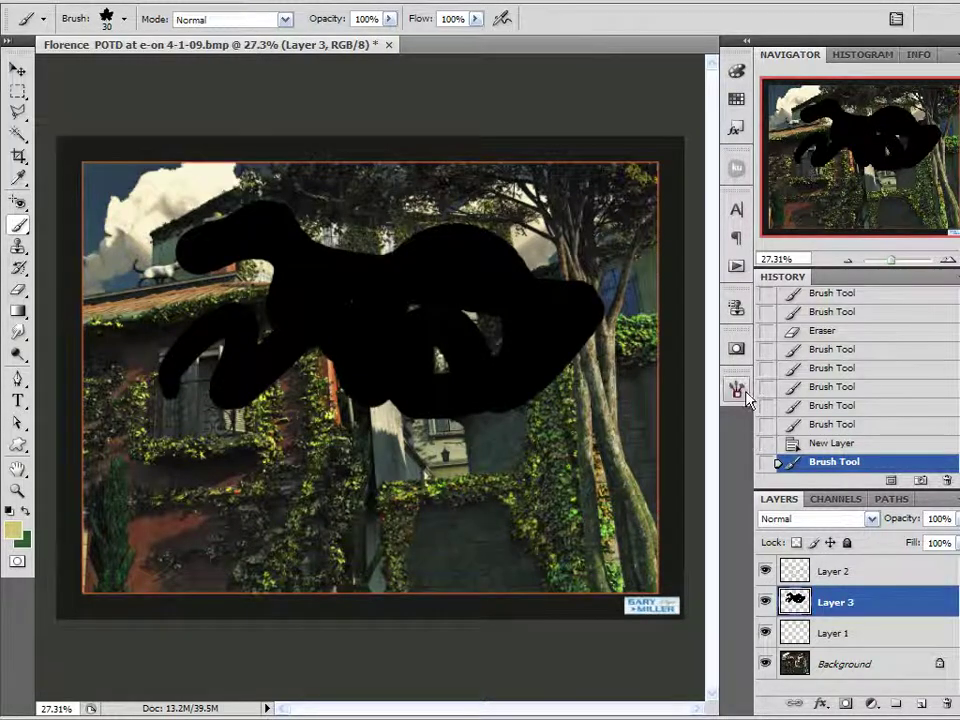
left_click(737, 388)
left_click(736, 391)
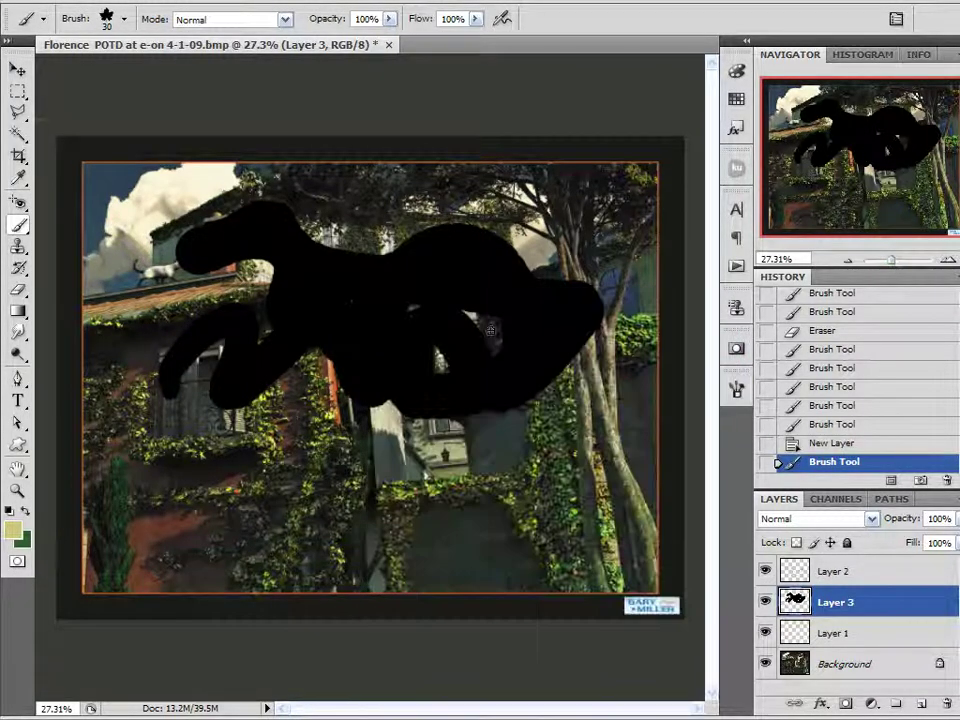
mouse_move(295, 470)
left_mouse_down()
mouse_move(215, 350)
mouse_move(215, 260)
mouse_move(230, 210)
mouse_move(118, 244)
mouse_move(200, 230)
mouse_move(420, 280)
mouse_move(430, 225)
mouse_move(270, 215)
mouse_move(330, 295)
mouse_move(362, 265)
left_mouse_up()
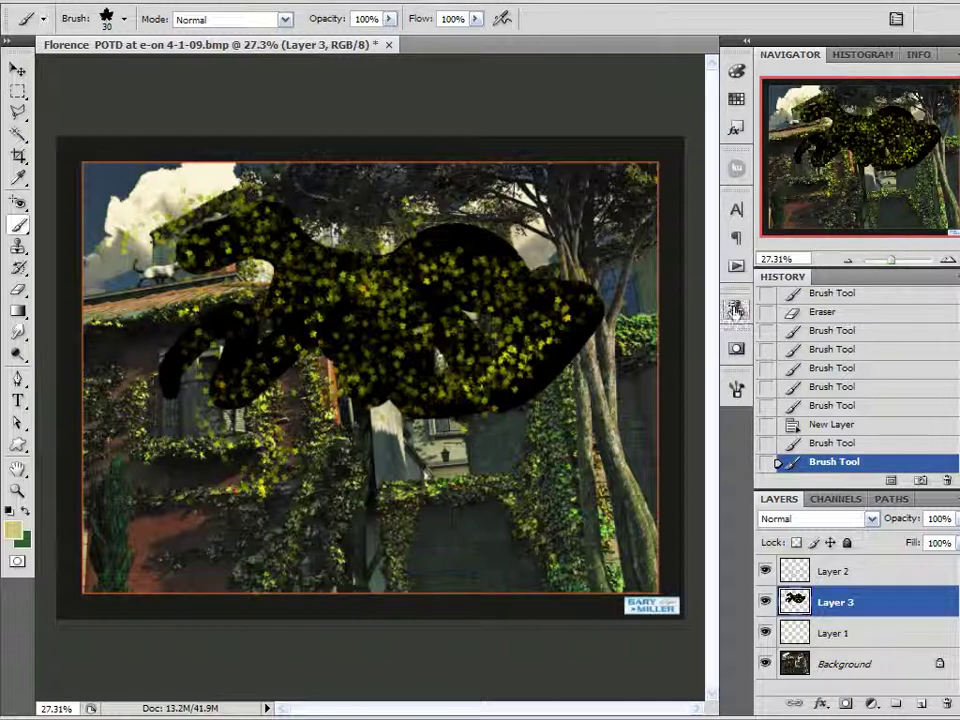
Examine the Autumn Ivy brush's settings and the tool preset options without saving a new preset.
left_click(737, 389)
left_click(737, 389)
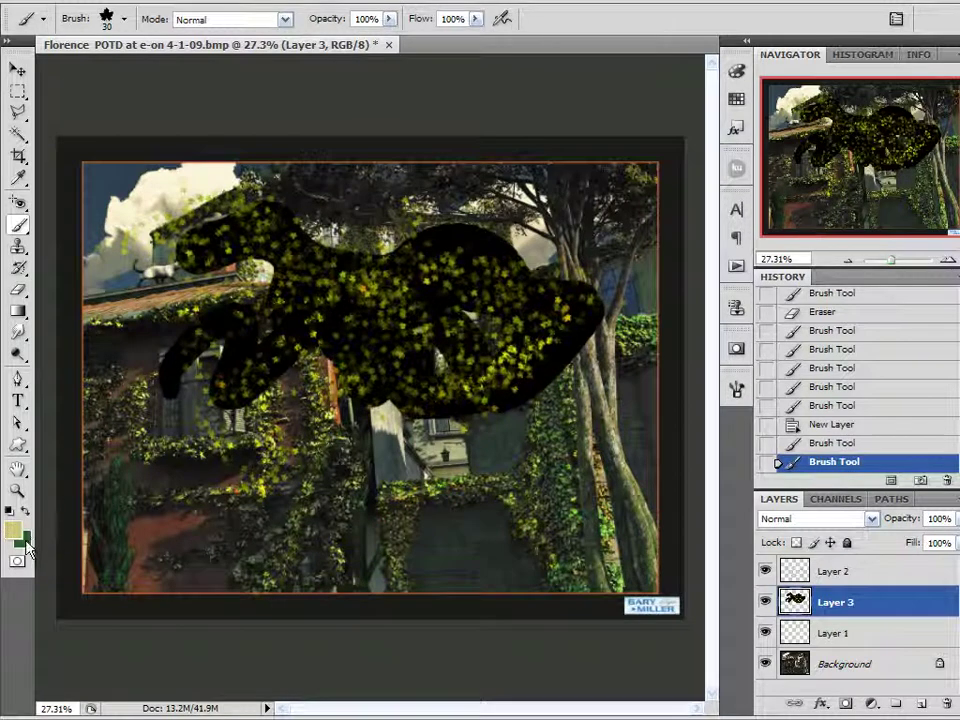
left_click(737, 389)
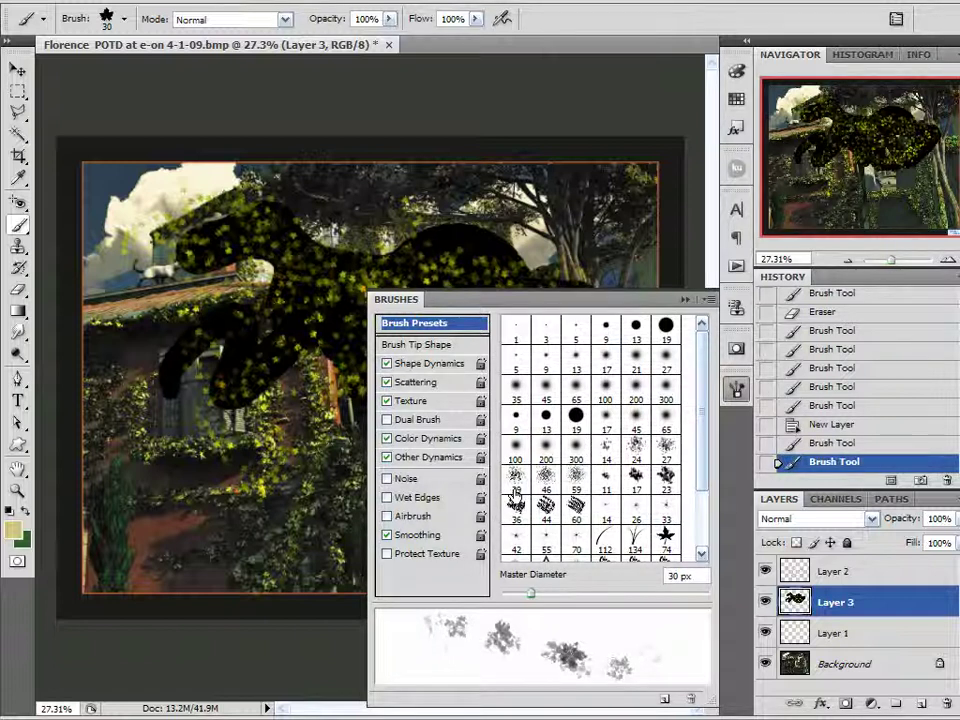
left_click(737, 389)
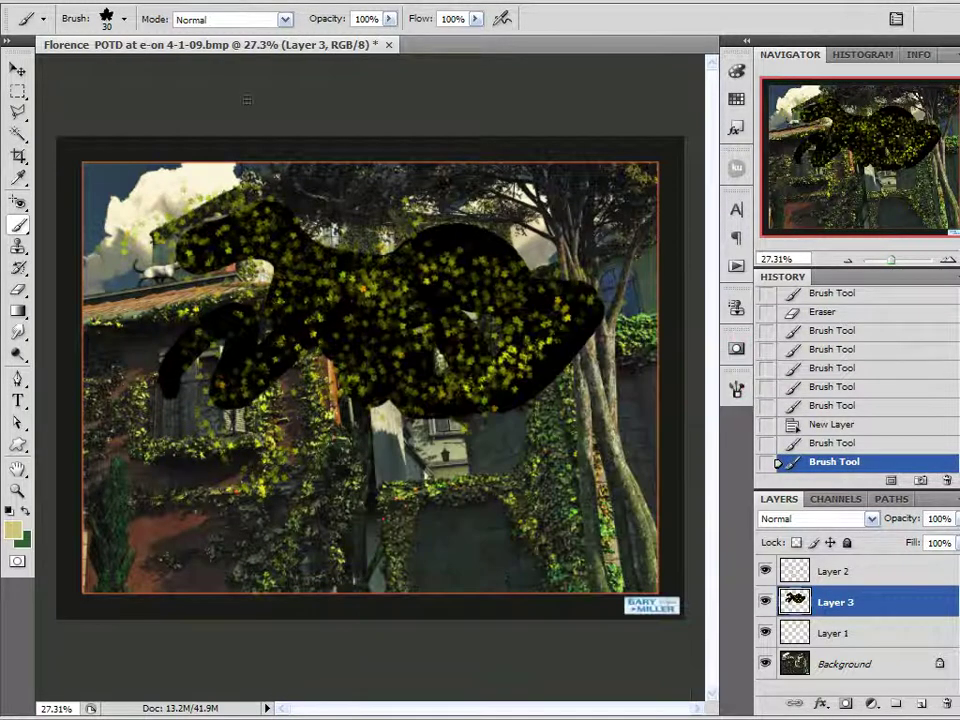
left_click(40, 18)
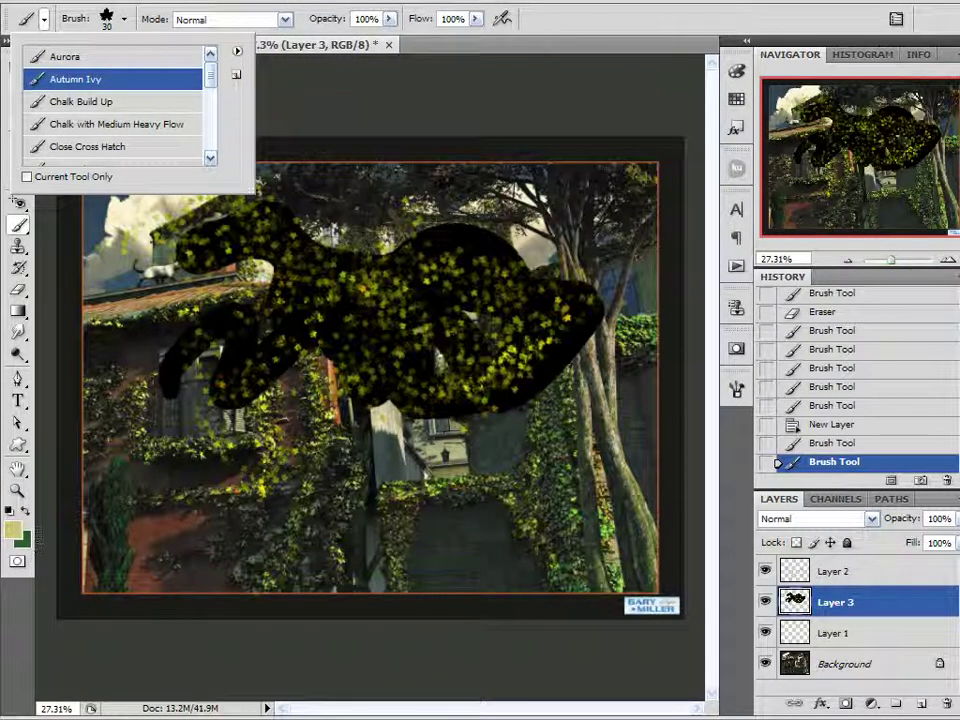
left_click(238, 51)
left_click(267, 81)
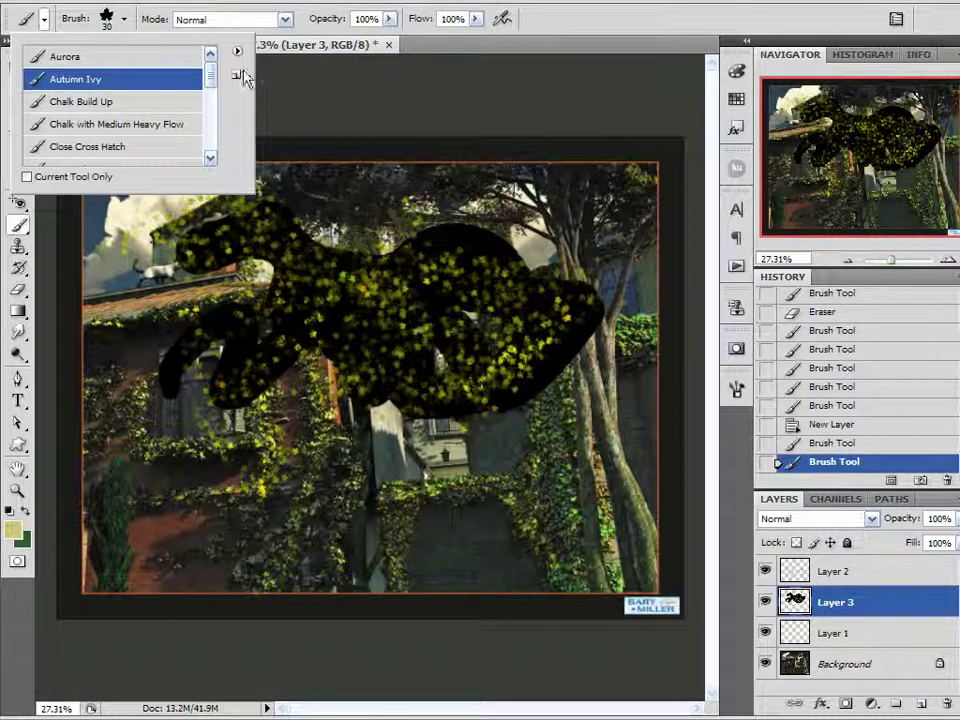
left_click(499, 47)
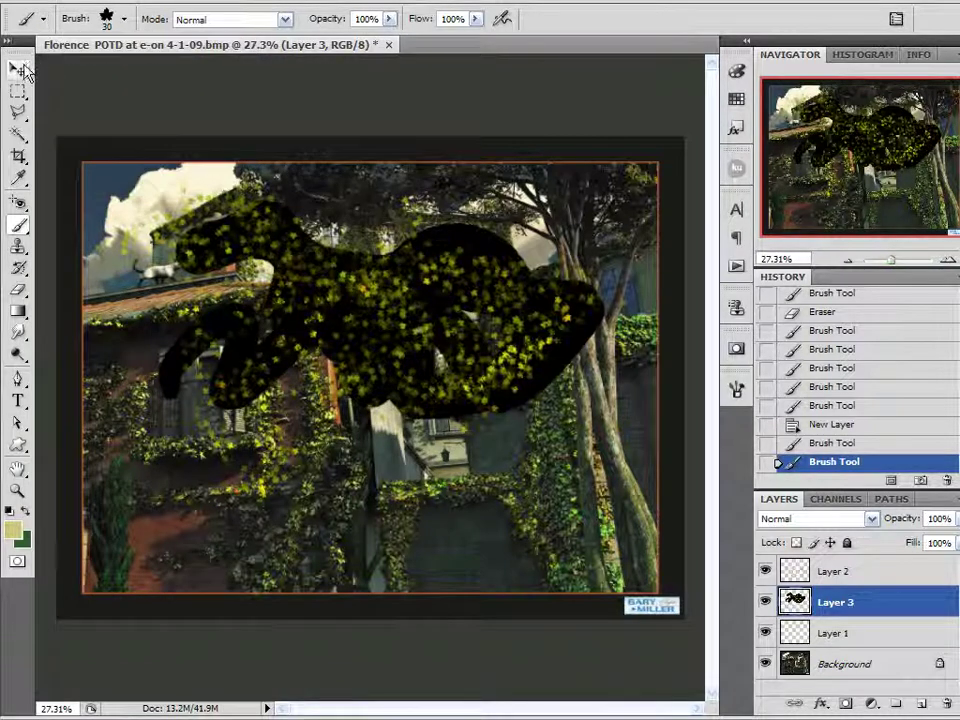
Switch to the Move tool and delete Layer 3 with the test strokes.
left_click(18, 67)
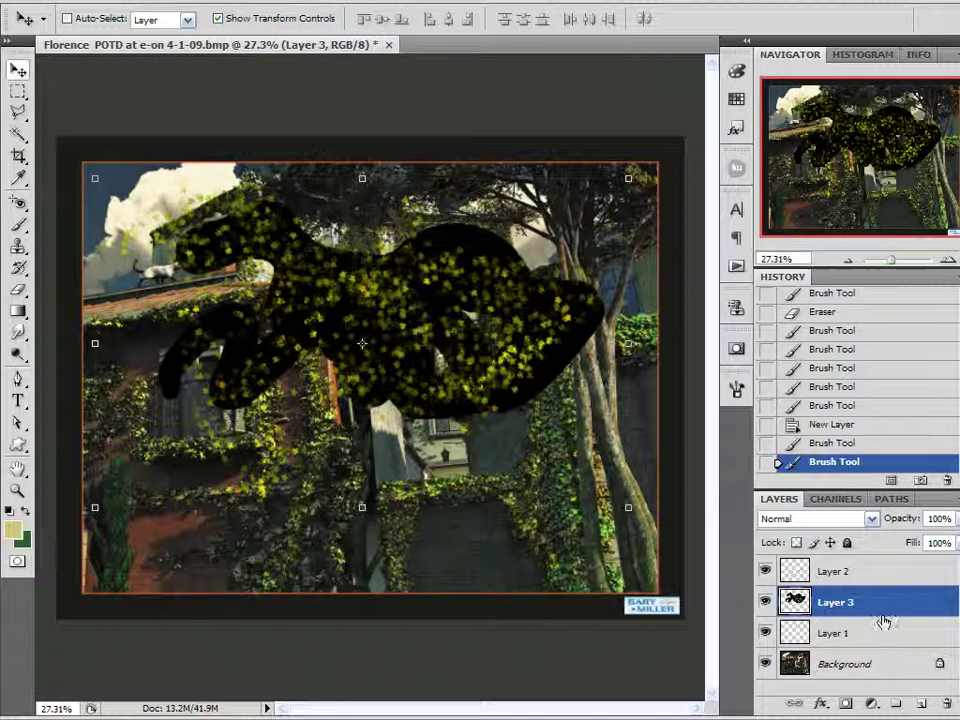
left_click(945, 706)
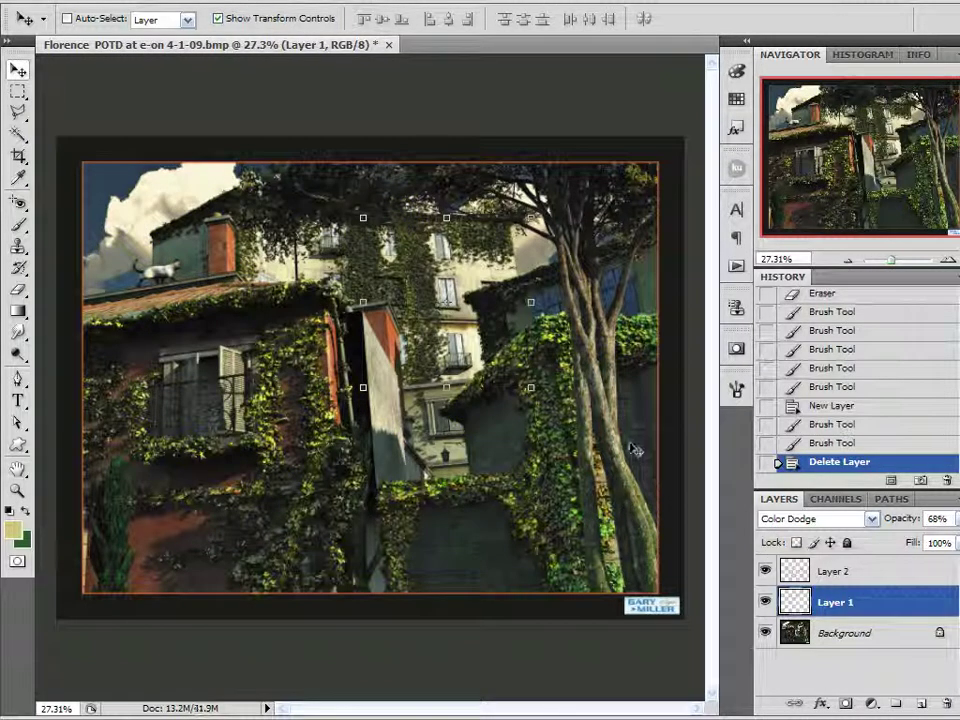